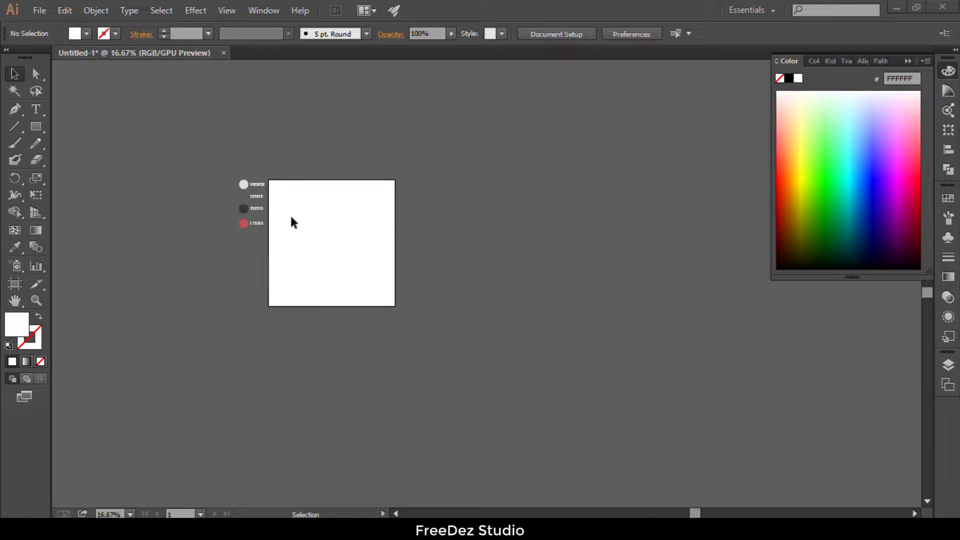
Step: Draw a wide rectangle about 7.1 by 1.79 in across the upper middle of the artboard
{"action": "left_click", "coordinate": [36, 126]}
{"action": "scroll", "coordinate": [375, 260], "scroll_direction": "up", "scroll_amount": 2}
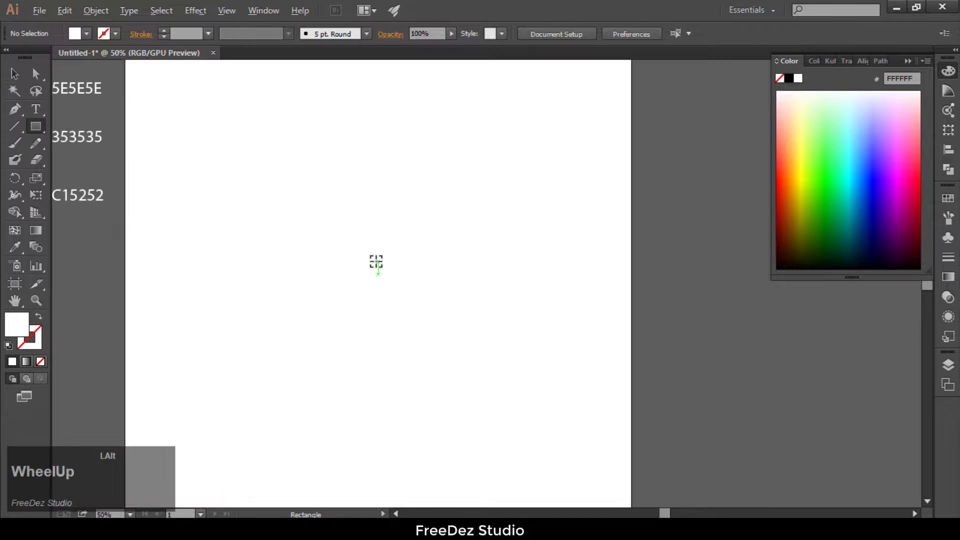
{"action": "left_click_drag", "start_coordinate": [251, 170], "coordinate": [490, 230]}
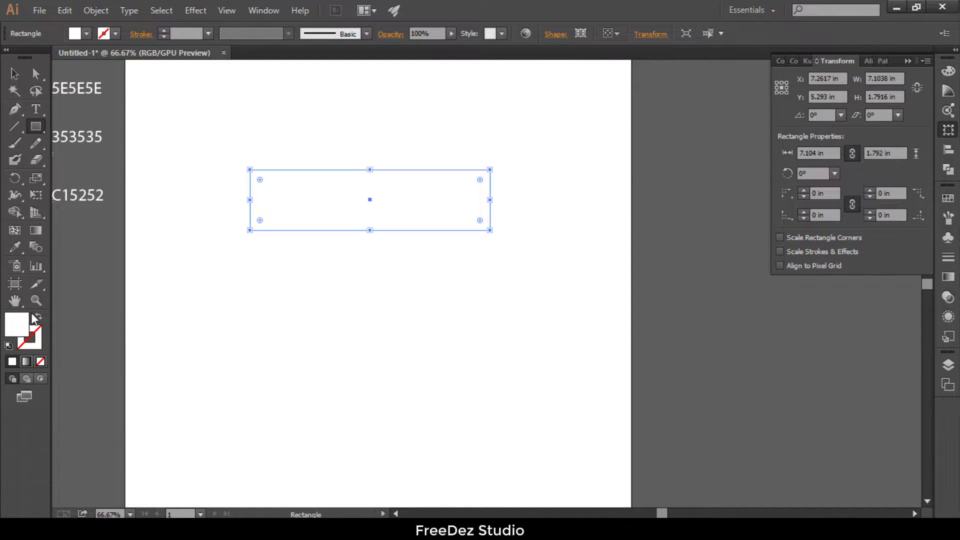
Step: Give the rectangle no fill and a dark gray 353535 stroke sampled from the swatch circle
{"action": "left_click", "coordinate": [39, 316]}
{"action": "left_click", "coordinate": [13, 363]}
{"action": "scroll", "coordinate": [28, 354], "scroll_direction": "up", "scroll_amount": 3}
{"action": "scroll", "coordinate": [28, 355], "scroll_direction": "left", "scroll_amount": 4}
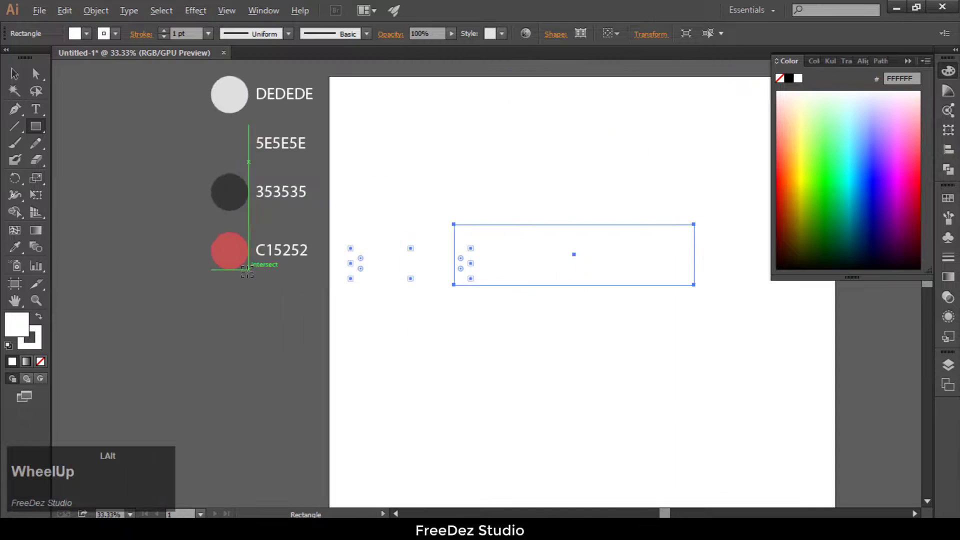
{"action": "left_click", "coordinate": [38, 343]}
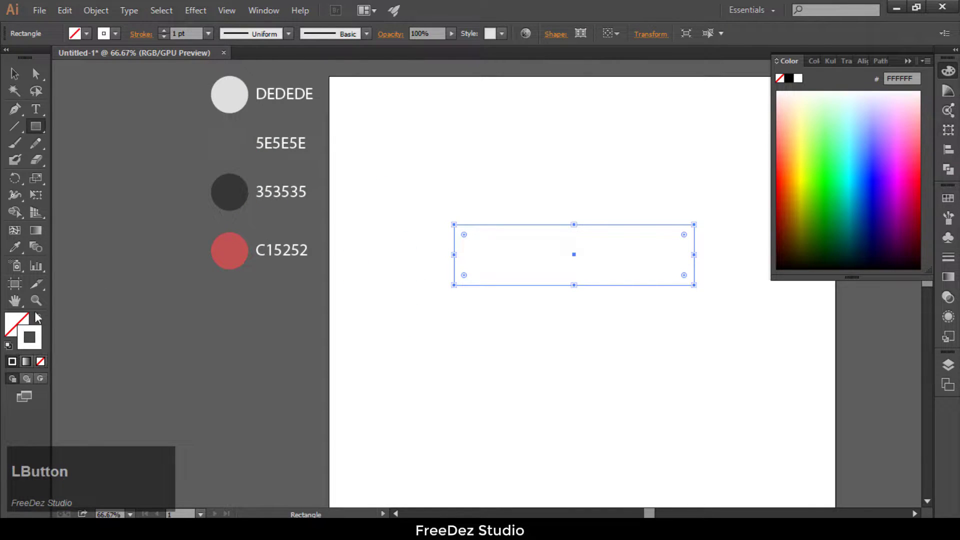
{"action": "left_click", "coordinate": [14, 247]}
{"action": "left_click", "coordinate": [228, 190]}
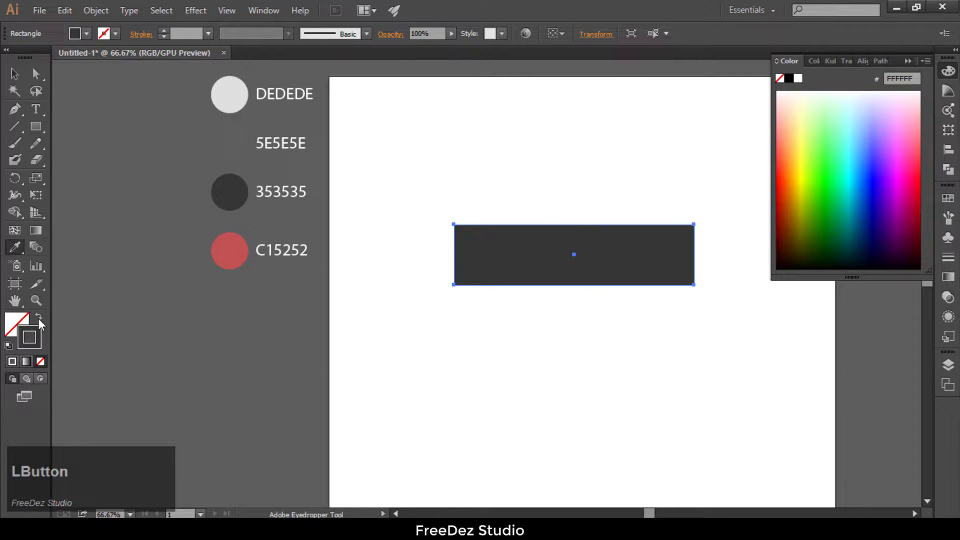
{"action": "left_click", "coordinate": [39, 316]}
Step: Set the rectangle's stroke weight to 10 pt
{"action": "left_click", "coordinate": [163, 29]}
{"action": "left_click", "coordinate": [163, 29]}
{"action": "left_click", "coordinate": [164, 29]}
{"action": "left_click", "coordinate": [163, 29]}
{"action": "left_click", "coordinate": [163, 29]}
{"action": "left_click", "coordinate": [14, 74]}
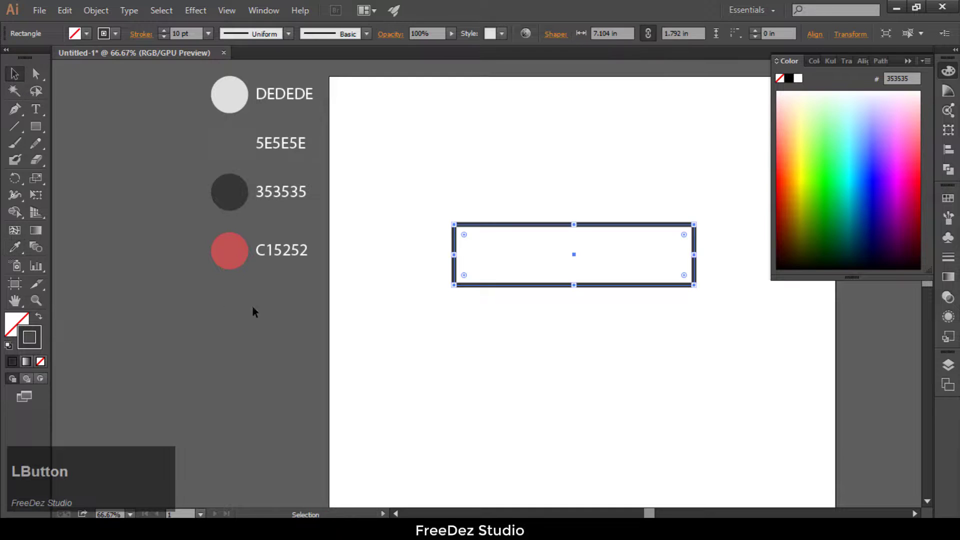
Step: Round all the rectangle's corners to about 0.34 in and deselect it
{"action": "scroll", "coordinate": [465, 249], "scroll_direction": "up", "scroll_amount": 2}
{"action": "left_click_drag", "start_coordinate": [440, 216], "coordinate": [454, 230]}
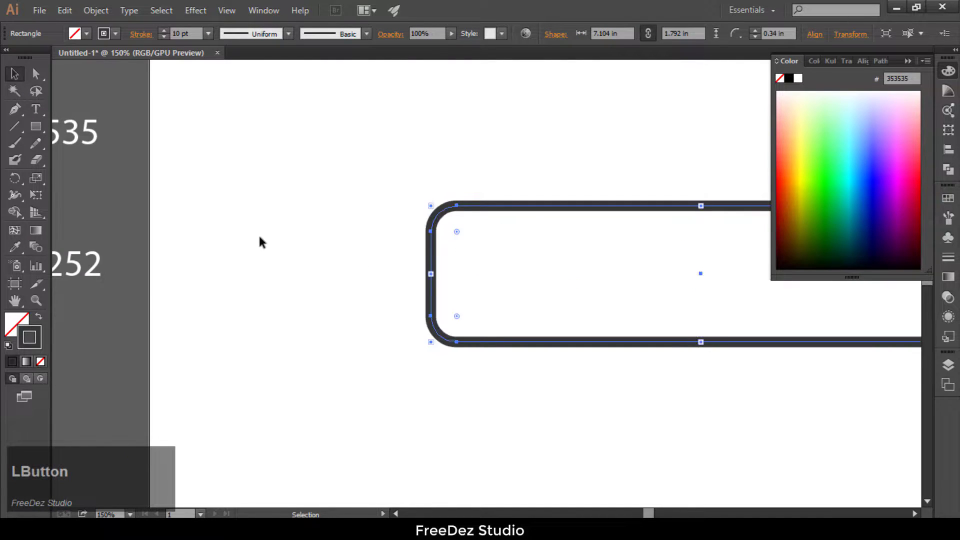
{"action": "left_click", "coordinate": [259, 242]}
Step: Offset the rounded rectangle's path outward by 0.375 in with miter joins and a miter limit of 4
{"action": "scroll", "coordinate": [369, 313], "scroll_direction": "down", "scroll_amount": 2}
{"action": "left_click", "coordinate": [442, 275]}
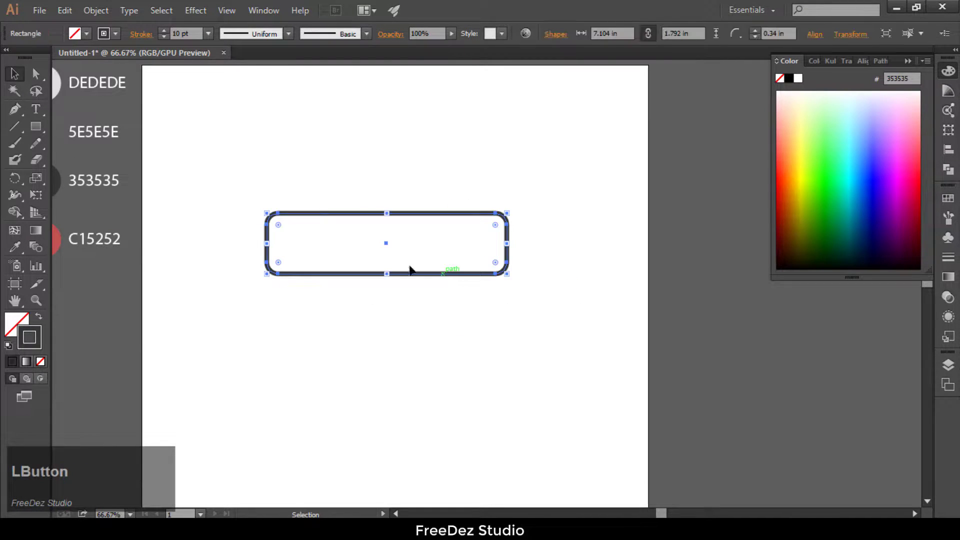
{"action": "left_click", "coordinate": [95, 11]}
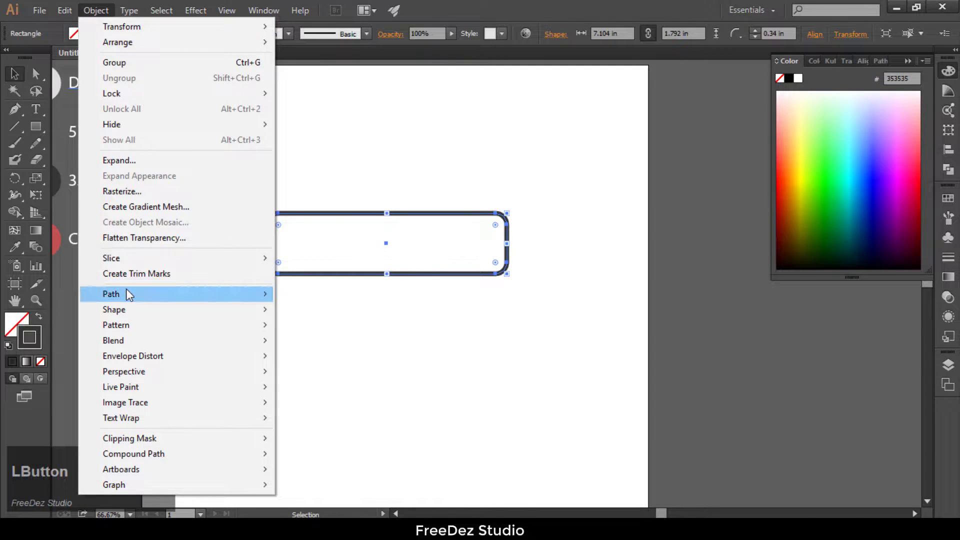
{"action": "mouse_move", "coordinate": [128, 294]}
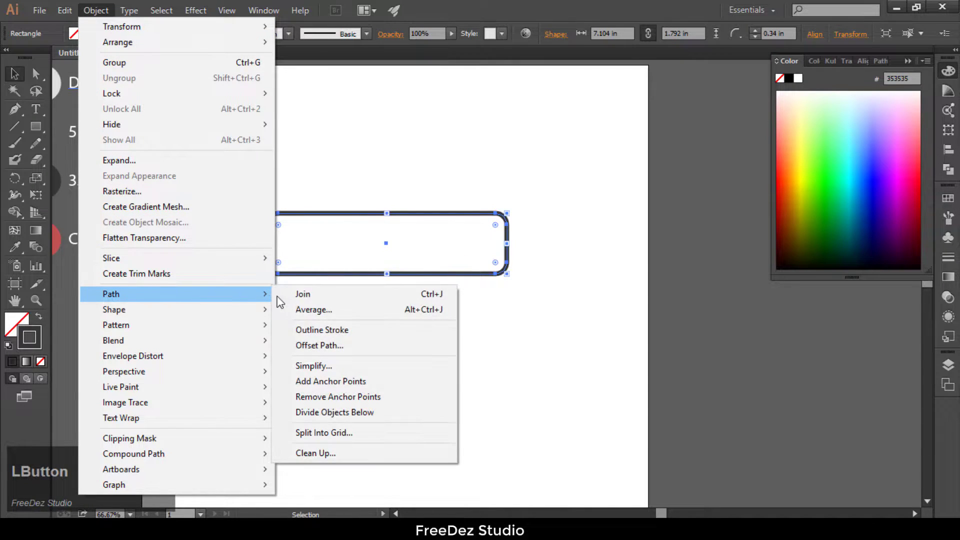
{"action": "left_click", "coordinate": [311, 346]}
{"action": "left_click", "coordinate": [578, 299]}
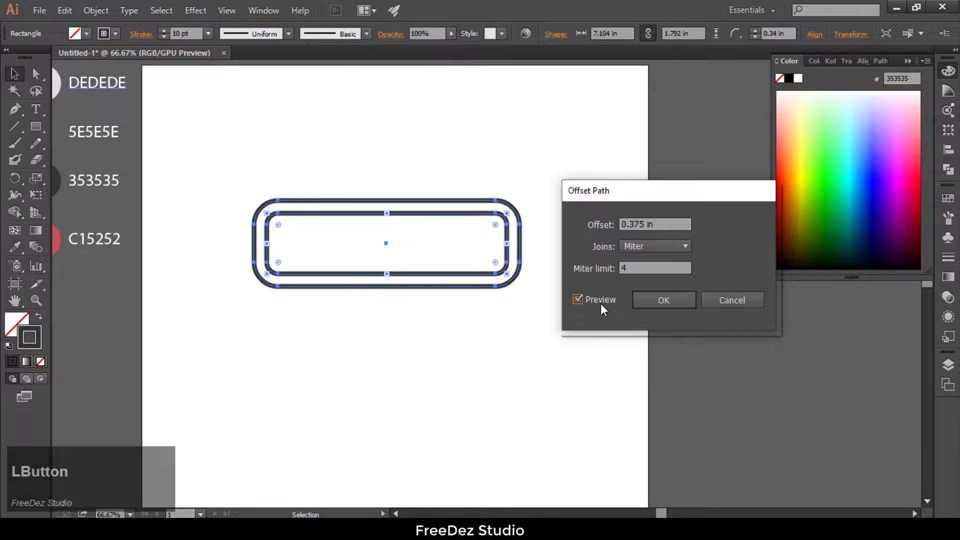
{"action": "left_click_drag", "start_coordinate": [672, 224], "coordinate": [614, 233]}
{"action": "left_click", "coordinate": [615, 268]}
{"action": "left_click", "coordinate": [665, 302]}
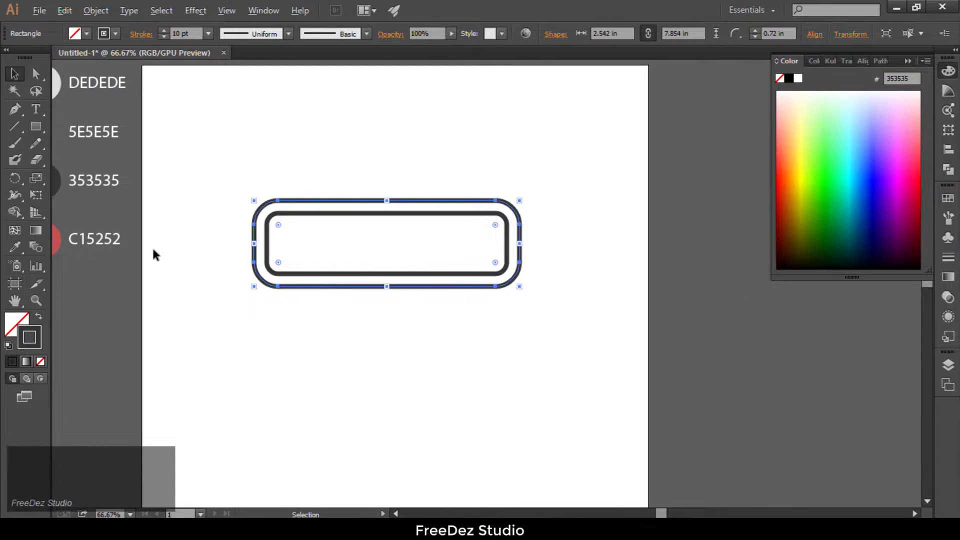
Step: Add anchor points at the middle of the outer outline's right side and at the middle of its bottom edge
{"action": "left_click_drag", "start_coordinate": [10, 106], "coordinate": [48, 125]}
{"action": "scroll", "coordinate": [535, 248], "scroll_direction": "up", "scroll_amount": 4}
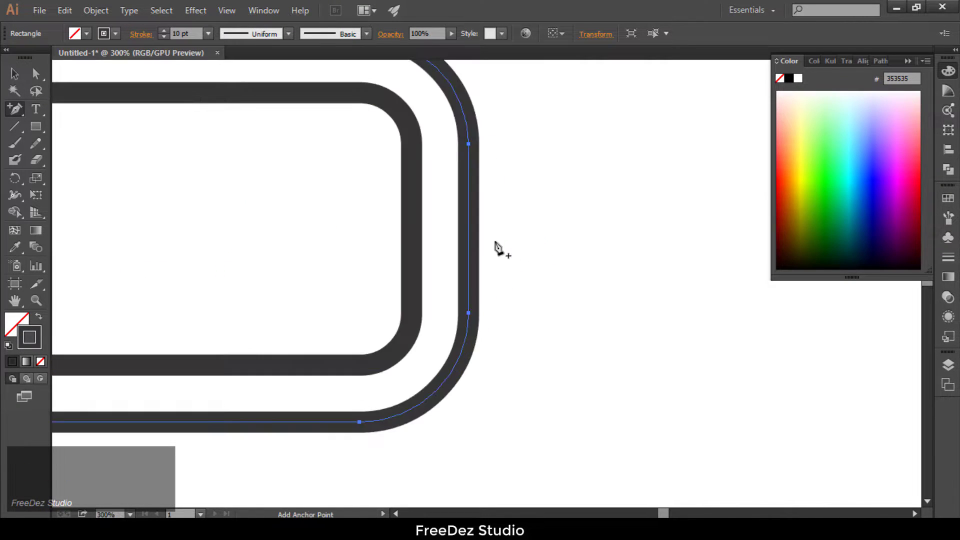
{"action": "left_click", "coordinate": [469, 231]}
{"action": "scroll", "coordinate": [542, 225], "scroll_direction": "down", "scroll_amount": 4}
{"action": "scroll", "coordinate": [328, 284], "scroll_direction": "up", "scroll_amount": 4}
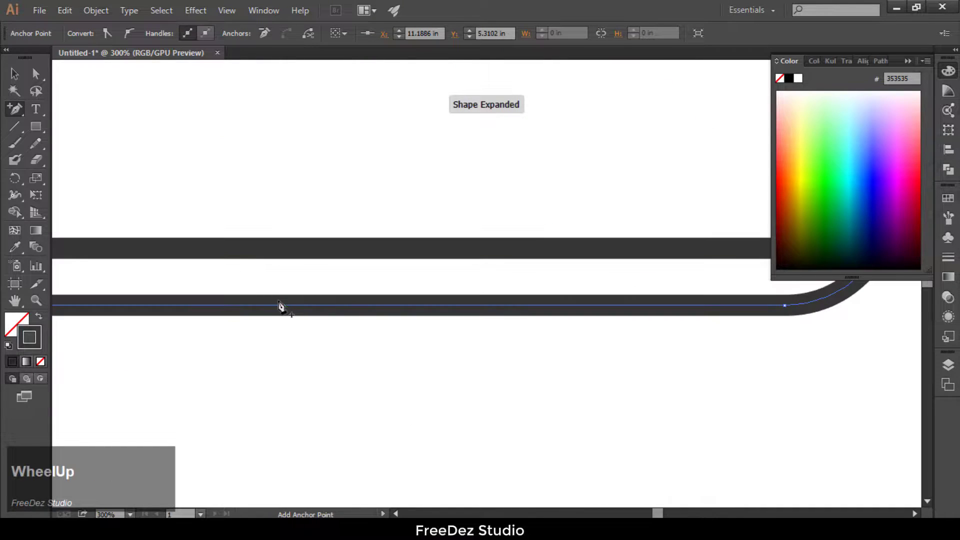
{"action": "left_click", "coordinate": [236, 307]}
{"action": "scroll", "coordinate": [252, 320], "scroll_direction": "down", "scroll_amount": 2}
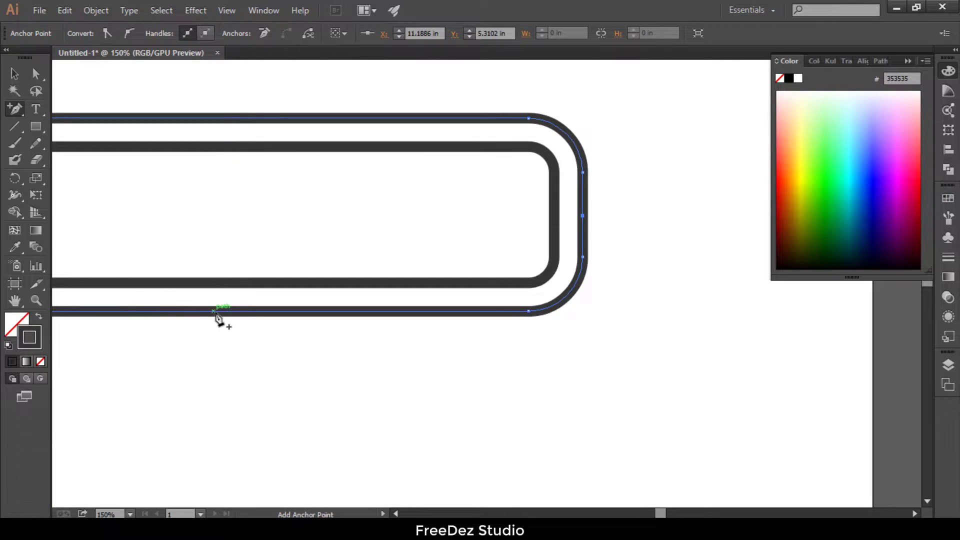
{"action": "scroll", "coordinate": [220, 315], "scroll_direction": "down", "scroll_amount": 1}
{"action": "left_click", "coordinate": [267, 313]}
Step: Delete the outer outline's segments except the lower-right part between the two added anchor points
{"action": "left_click", "coordinate": [15, 75]}
{"action": "left_click", "coordinate": [35, 74]}
{"action": "left_click_drag", "start_coordinate": [473, 170], "coordinate": [70, 205]}
{"action": "key", "text": "Delete"}
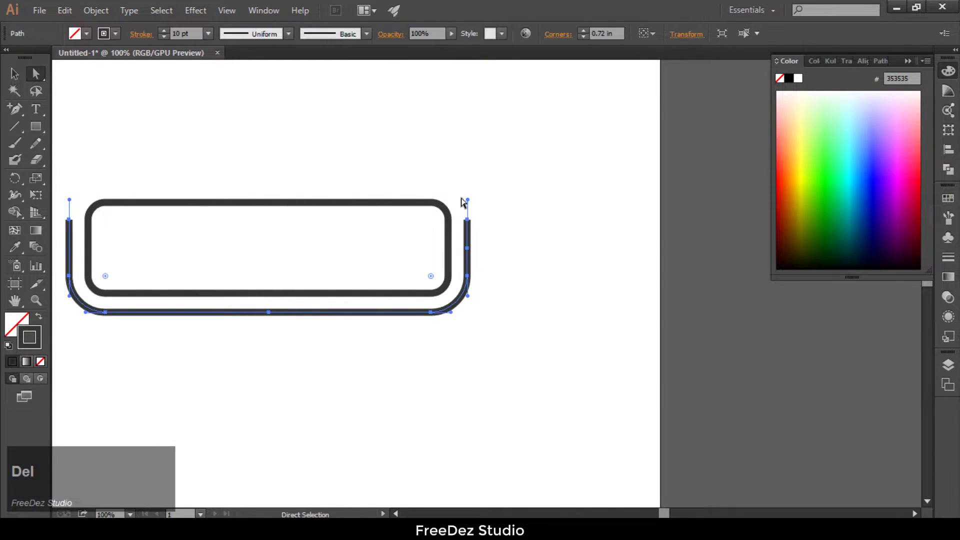
{"action": "left_click_drag", "start_coordinate": [483, 241], "coordinate": [484, 240]}
{"action": "key", "text": "Delete"}
{"action": "key", "text": "Delete"}
{"action": "left_click_drag", "start_coordinate": [149, 310], "coordinate": [75, 310]}
{"action": "key", "text": "Delete"}
{"action": "left_click_drag", "start_coordinate": [54, 215], "coordinate": [78, 316]}
{"action": "key", "text": "Delete"}
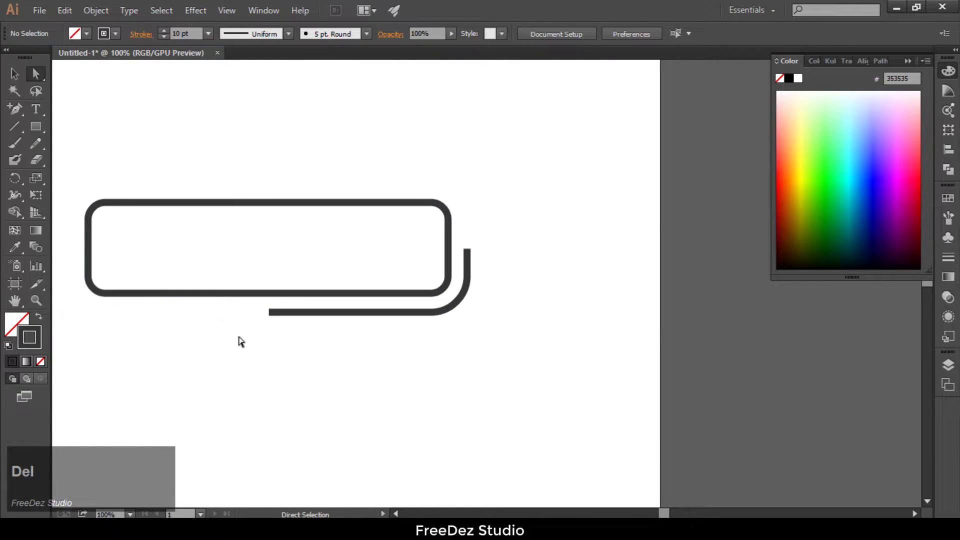
Step: With the Pen tool, connect the arm's upper end to the roller's right side and extend its lower end straight down
{"action": "scroll", "coordinate": [347, 266], "scroll_direction": "down", "scroll_amount": 2}
{"action": "scroll", "coordinate": [299, 327], "scroll_direction": "up", "scroll_amount": 2}
{"action": "scroll", "coordinate": [269, 331], "scroll_direction": "down", "scroll_amount": 1}
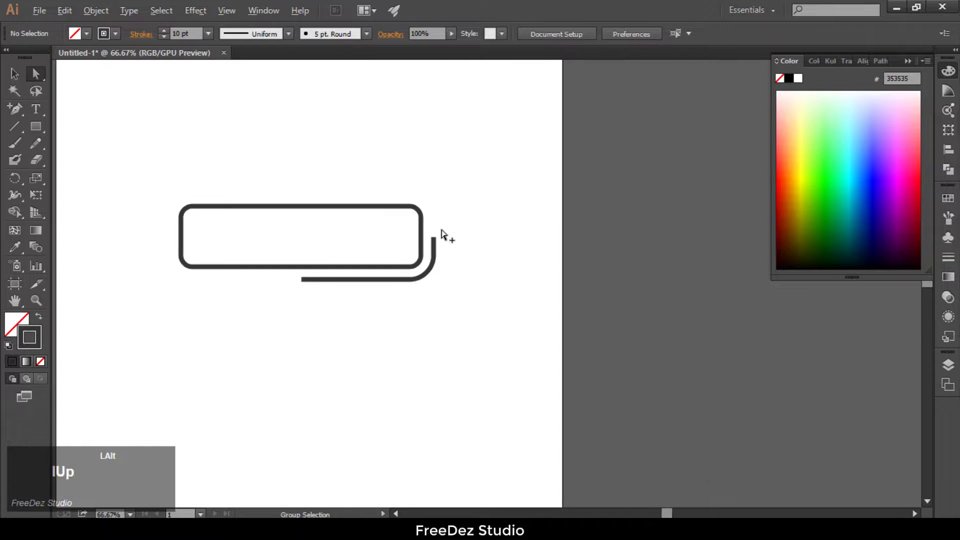
{"action": "scroll", "coordinate": [442, 230], "scroll_direction": "up", "scroll_amount": 1}
{"action": "left_click_drag", "start_coordinate": [13, 110], "coordinate": [70, 107]}
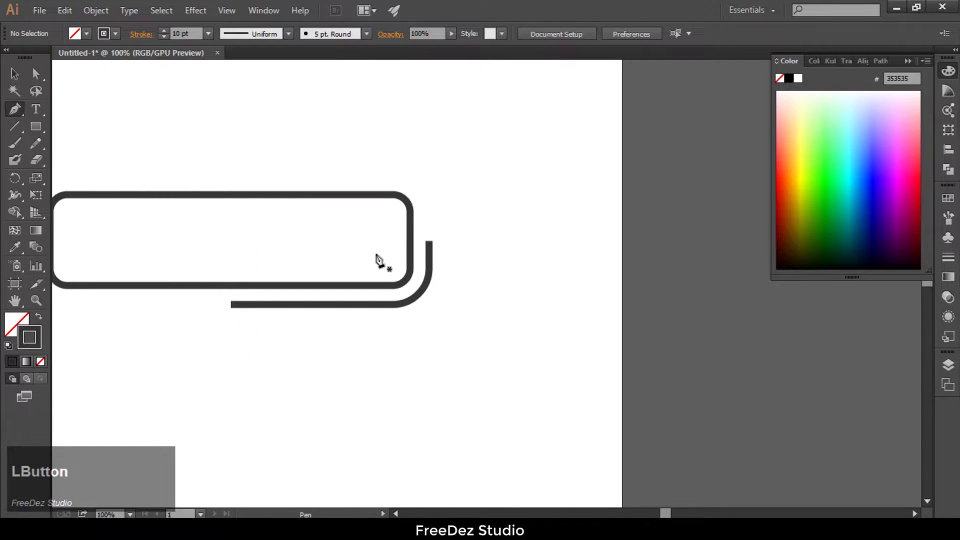
{"action": "scroll", "coordinate": [401, 238], "scroll_direction": "up", "scroll_amount": 2}
{"action": "left_click", "coordinate": [465, 253]}
{"action": "left_click", "coordinate": [426, 247], "text": "shift"}
{"action": "scroll", "coordinate": [481, 238], "scroll_direction": "down", "scroll_amount": 2}
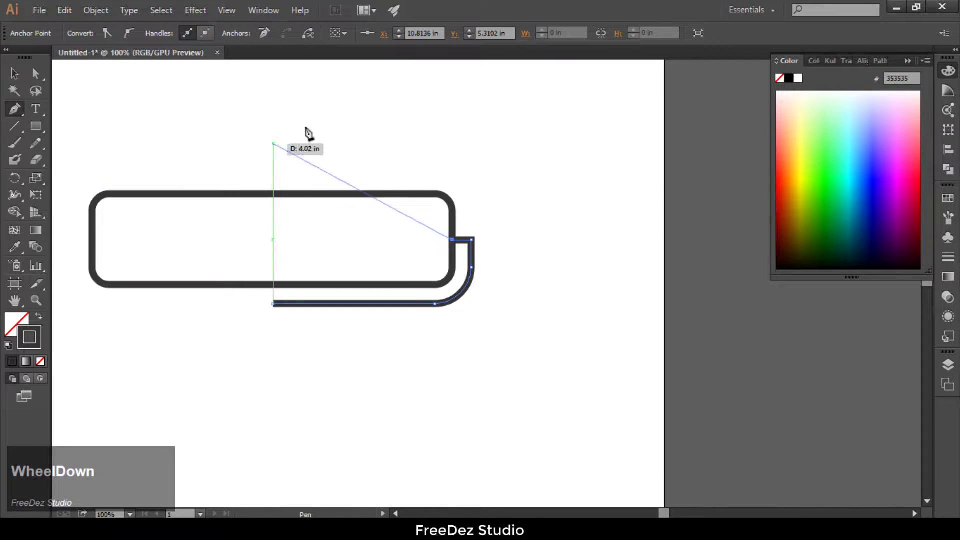
{"action": "key", "text": "Escape"}
{"action": "left_click_drag", "start_coordinate": [273, 304], "coordinate": [275, 365]}
{"action": "left_click", "coordinate": [273, 359]}
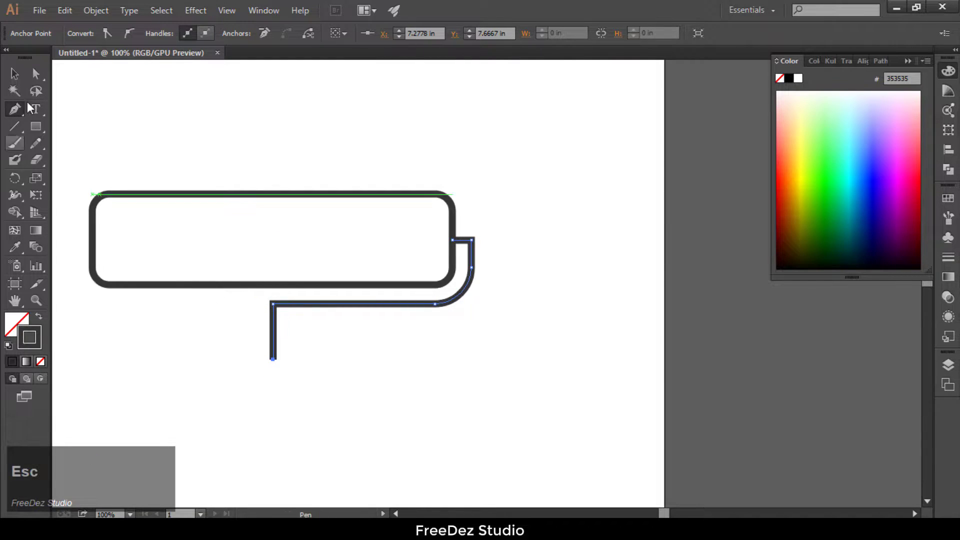
Step: Round the arm's corner above the downward segment to about 0.51 in
{"action": "left_click", "coordinate": [36, 76]}
{"action": "scroll", "coordinate": [268, 310], "scroll_direction": "up", "scroll_amount": 3}
{"action": "left_click", "coordinate": [270, 289]}
{"action": "left_click_drag", "start_coordinate": [250, 275], "coordinate": [353, 373]}
{"action": "scroll", "coordinate": [315, 286], "scroll_direction": "down", "scroll_amount": 3}
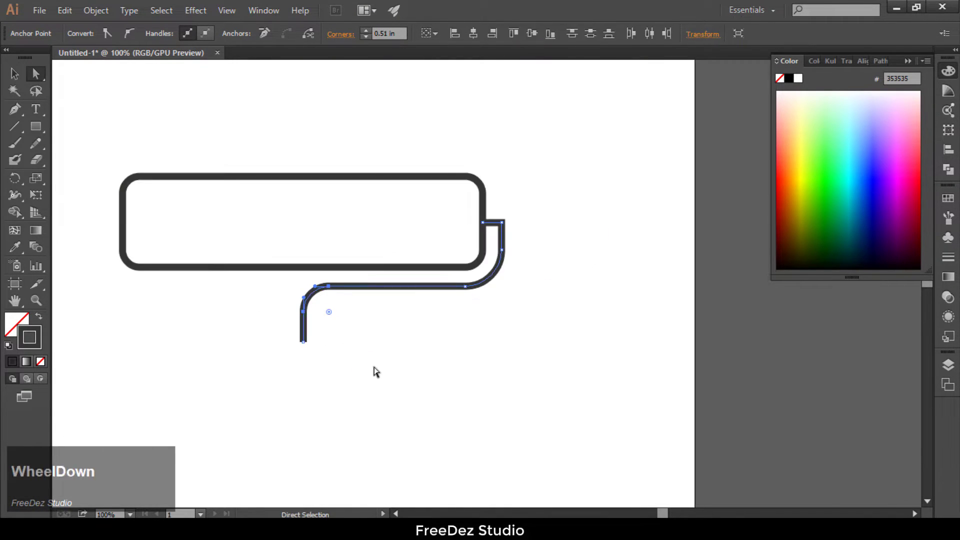
{"action": "left_click", "coordinate": [348, 355]}
Step: Round the small outer corner where the arm turns toward the roller's right side
{"action": "scroll", "coordinate": [339, 355], "scroll_direction": "down", "scroll_amount": 3}
{"action": "scroll", "coordinate": [435, 296], "scroll_direction": "up", "scroll_amount": 3}
{"action": "left_click", "coordinate": [431, 281]}
{"action": "scroll", "coordinate": [427, 279], "scroll_direction": "up", "scroll_amount": 3}
{"action": "left_click_drag", "start_coordinate": [413, 274], "coordinate": [392, 293]}
{"action": "left_click", "coordinate": [492, 232]}
{"action": "scroll", "coordinate": [493, 231], "scroll_direction": "down", "scroll_amount": 4}
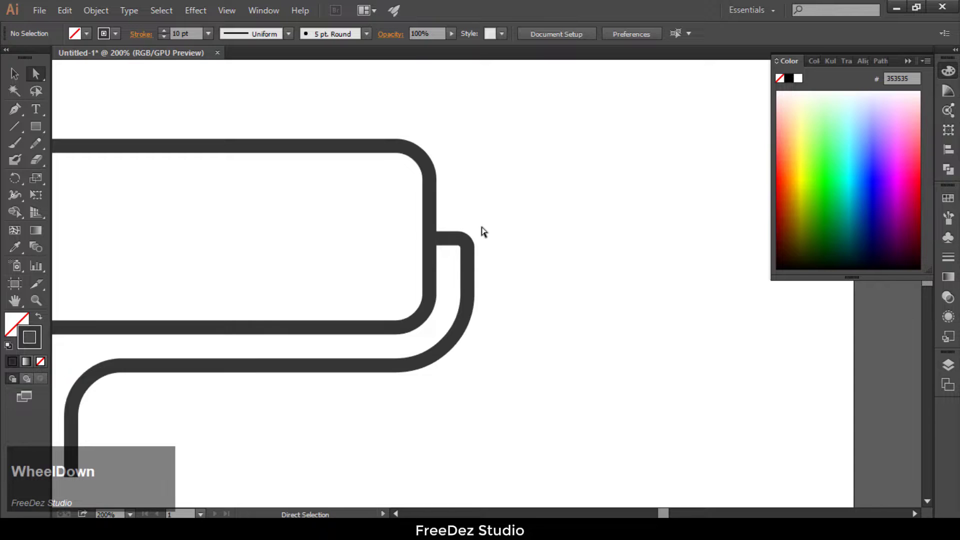
Step: Draw a tall handle rectangle about 0.68 by 3.01 in at the lower end of the arm
{"action": "scroll", "coordinate": [518, 208], "scroll_direction": "down", "scroll_amount": 3}
{"action": "scroll", "coordinate": [324, 430], "scroll_direction": "up", "scroll_amount": 1}
{"action": "left_click", "coordinate": [35, 126]}
{"action": "scroll", "coordinate": [316, 409], "scroll_direction": "up", "scroll_amount": 1}
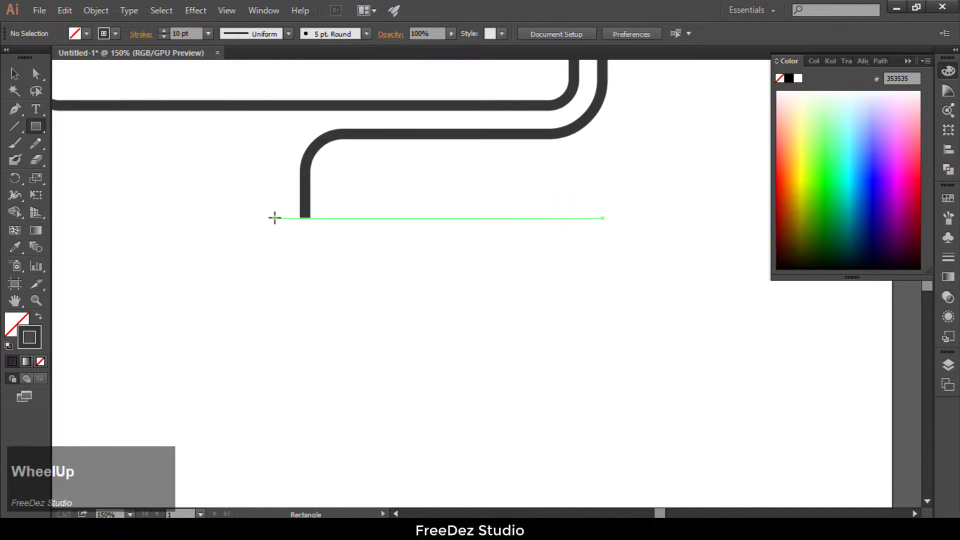
{"action": "mouse_move", "coordinate": [278, 218]}
{"action": "left_mouse_down"}
{"action": "mouse_move", "coordinate": [332, 474]}
{"action": "mouse_move", "coordinate": [330, 447]}
{"action": "left_mouse_up"}
Step: Round the handle rectangle's corners to about 0.13 in
{"action": "key", "text": "a"}
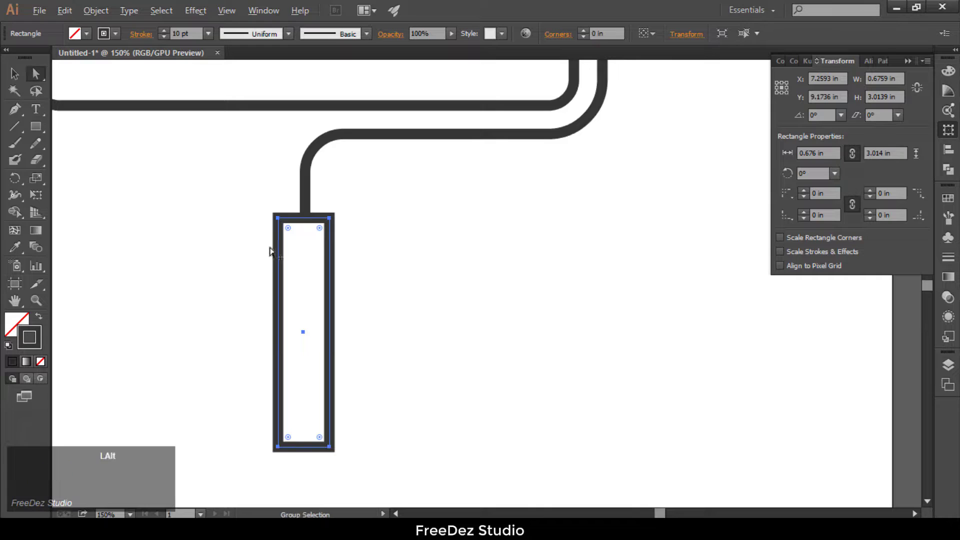
{"action": "scroll", "coordinate": [280, 235], "scroll_direction": "up", "scroll_amount": 2}
{"action": "left_click_drag", "start_coordinate": [268, 233], "coordinate": [275, 244]}
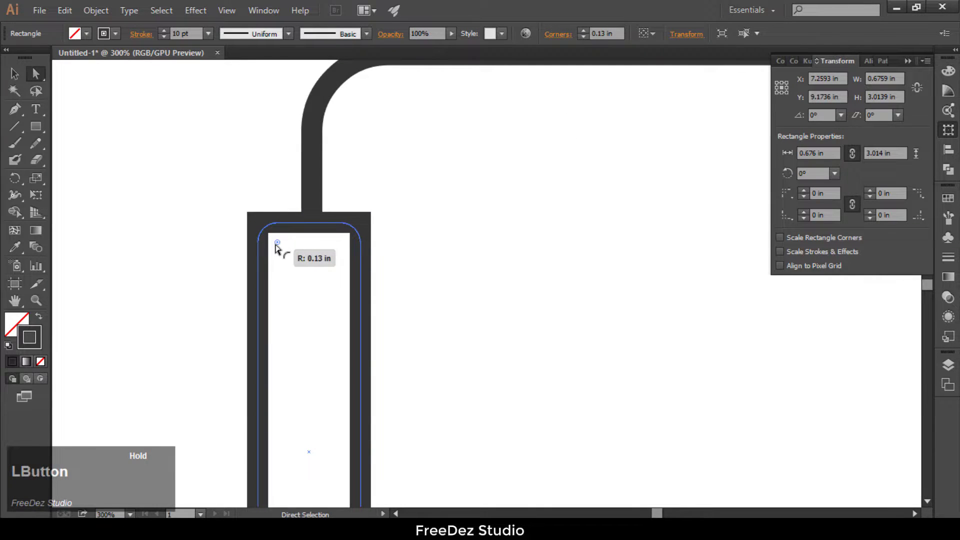
{"action": "left_click", "coordinate": [349, 161]}
{"action": "scroll", "coordinate": [352, 341], "scroll_direction": "down", "scroll_amount": 5}
{"action": "scroll", "coordinate": [343, 231], "scroll_direction": "up", "scroll_amount": 1}
{"action": "left_click_drag", "start_coordinate": [394, 440], "coordinate": [272, 306]}
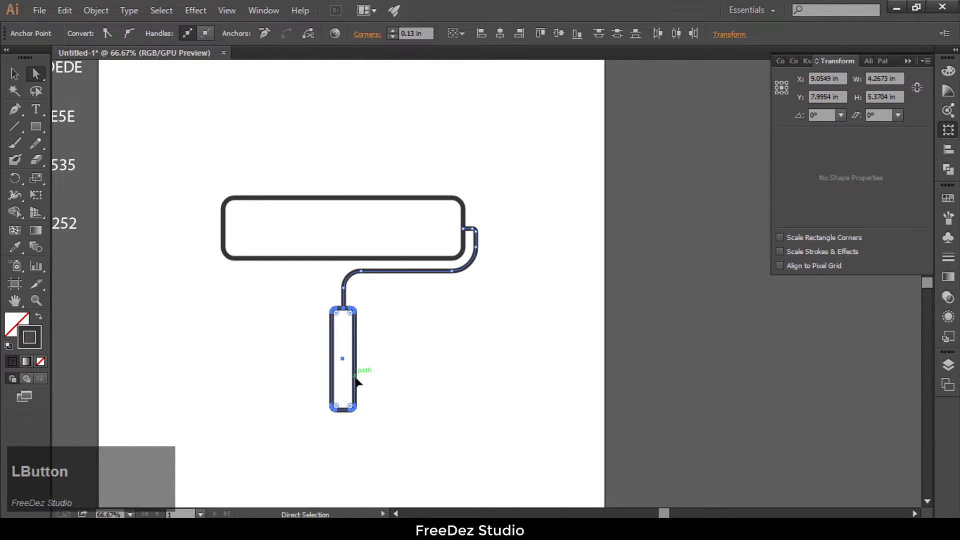
{"action": "left_click", "coordinate": [380, 324]}
{"action": "scroll", "coordinate": [366, 331], "scroll_direction": "down", "scroll_amount": 1}
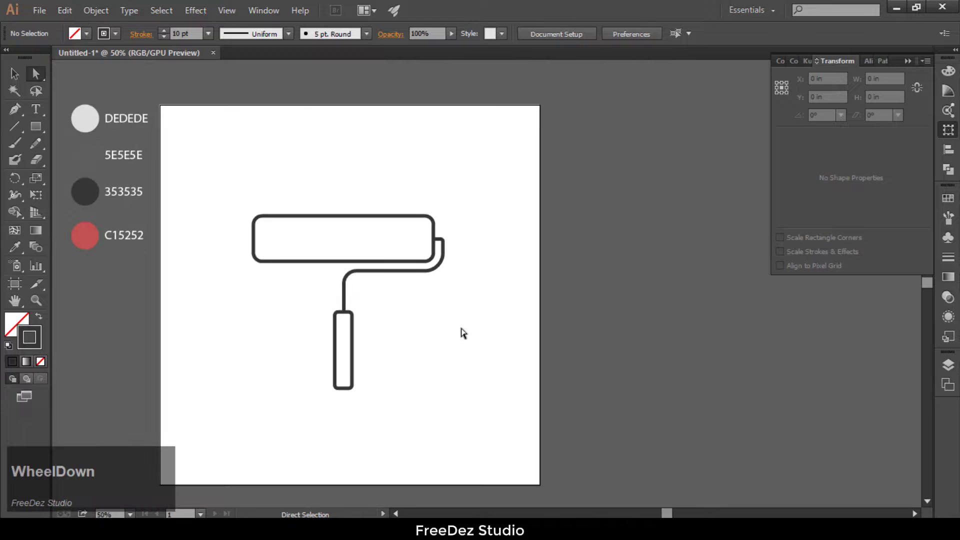
{"action": "key", "text": "alt"}
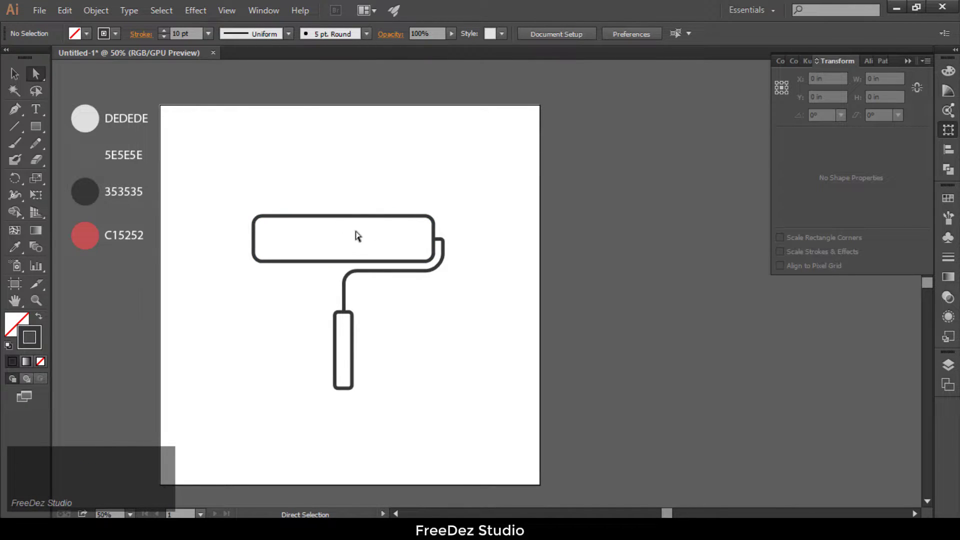
Step: Draw a small narrow rectangle projecting from the left side of the roller as an end cap
{"action": "scroll", "coordinate": [236, 217], "scroll_direction": "up", "scroll_amount": 2}
{"action": "left_click", "coordinate": [36, 128]}
{"action": "scroll", "coordinate": [306, 276], "scroll_direction": "up", "scroll_amount": 2}
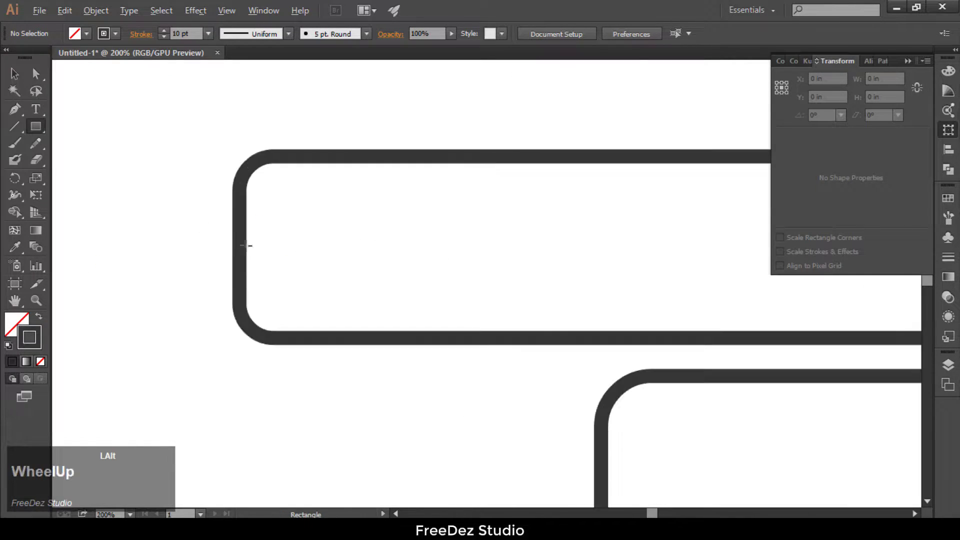
{"action": "left_click_drag", "start_coordinate": [218, 210], "coordinate": [239, 283]}
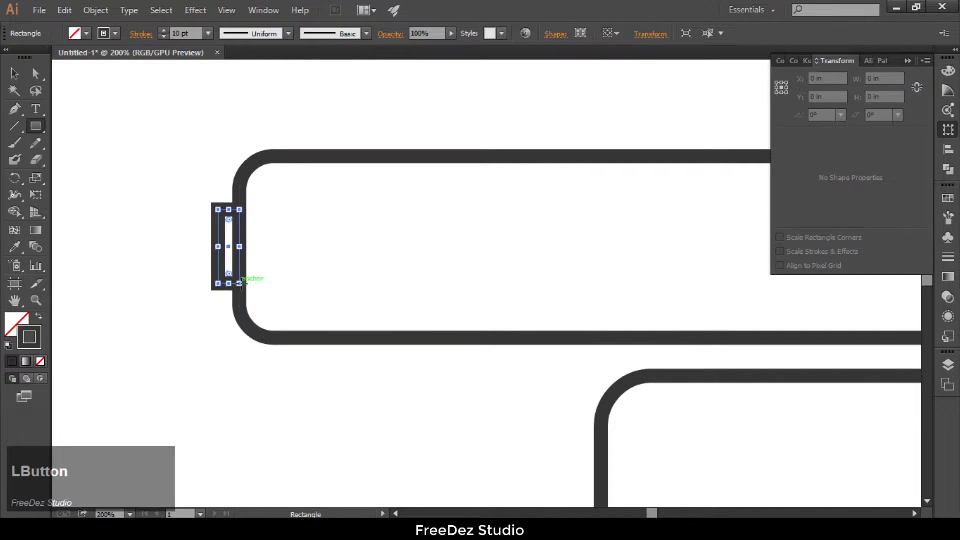
Step: Align the end cap's vertical centre with the roller body
{"action": "left_click", "coordinate": [14, 74]}
{"action": "left_click", "coordinate": [273, 159]}
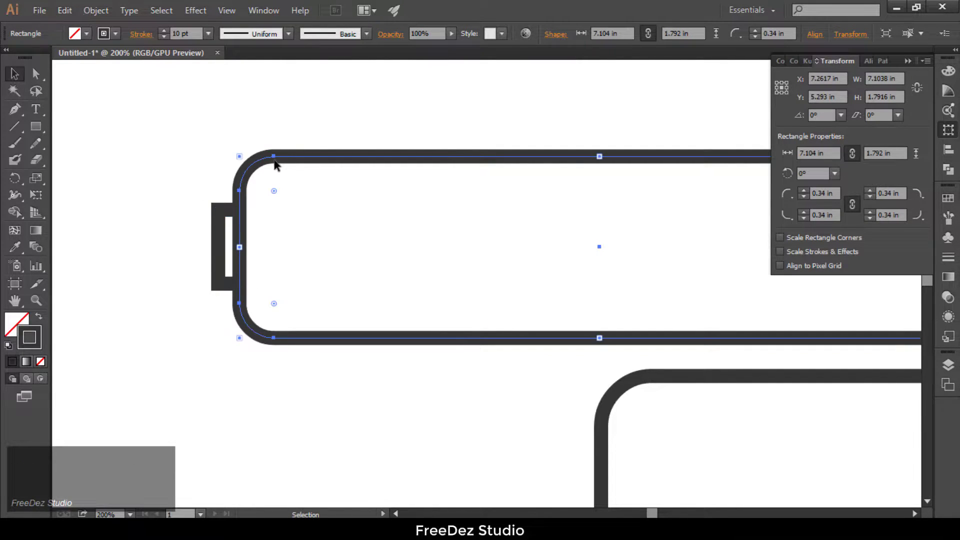
{"action": "left_click", "coordinate": [268, 14]}
{"action": "left_click", "coordinate": [460, 145]}
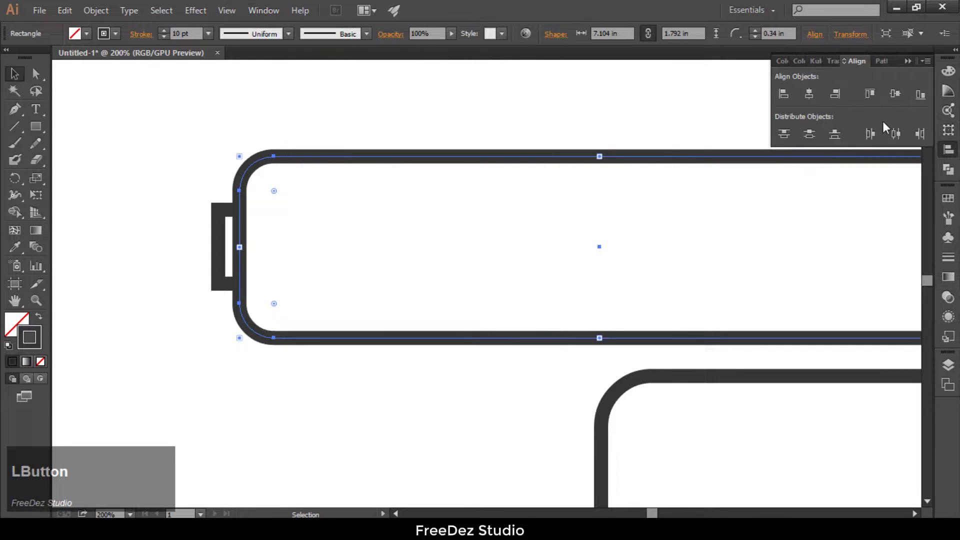
{"action": "right_click", "coordinate": [894, 95]}
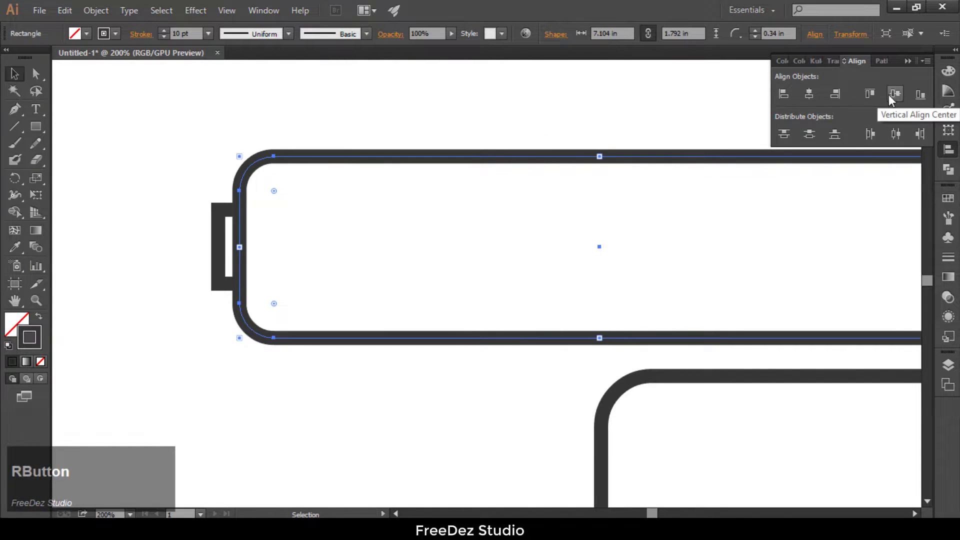
{"action": "left_click", "coordinate": [216, 231]}
{"action": "left_click", "coordinate": [328, 156], "text": "shift"}
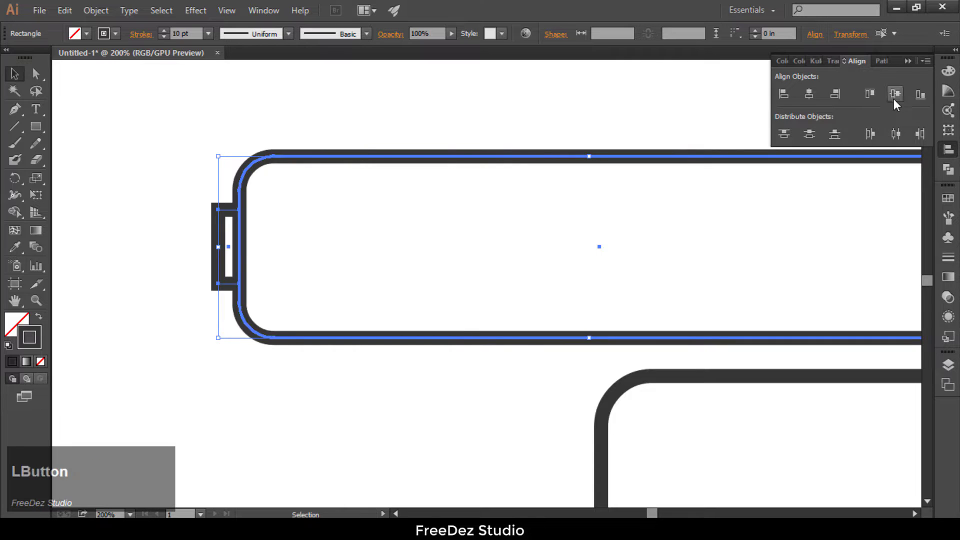
{"action": "left_click", "coordinate": [214, 134]}
Step: Round the corners of the end cap rectangle beside the roller
{"action": "left_click", "coordinate": [218, 242]}
{"action": "scroll", "coordinate": [220, 230], "scroll_direction": "up", "scroll_amount": 3}
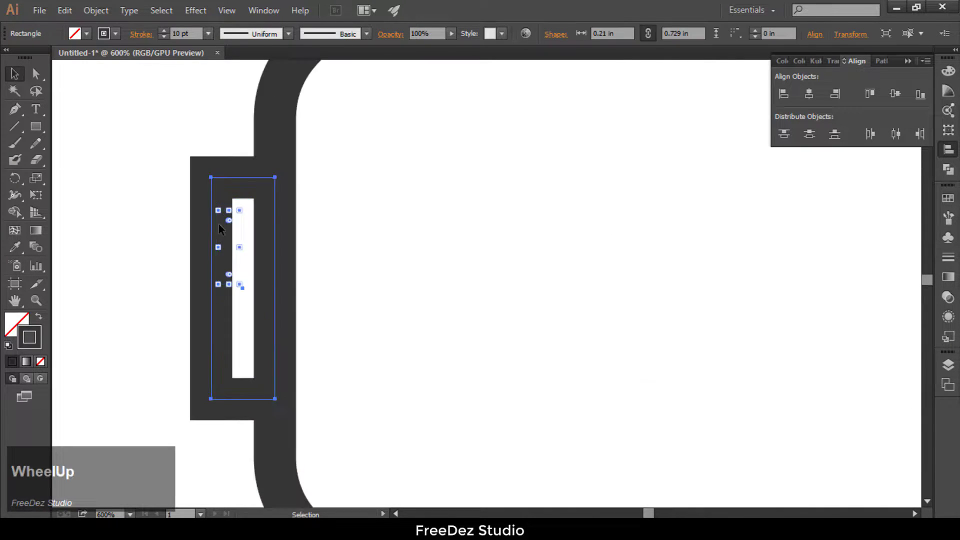
{"action": "left_click_drag", "start_coordinate": [223, 189], "coordinate": [243, 216]}
{"action": "left_click", "coordinate": [154, 165]}
{"action": "scroll", "coordinate": [172, 180], "scroll_direction": "down", "scroll_amount": 4, "text": "alt"}
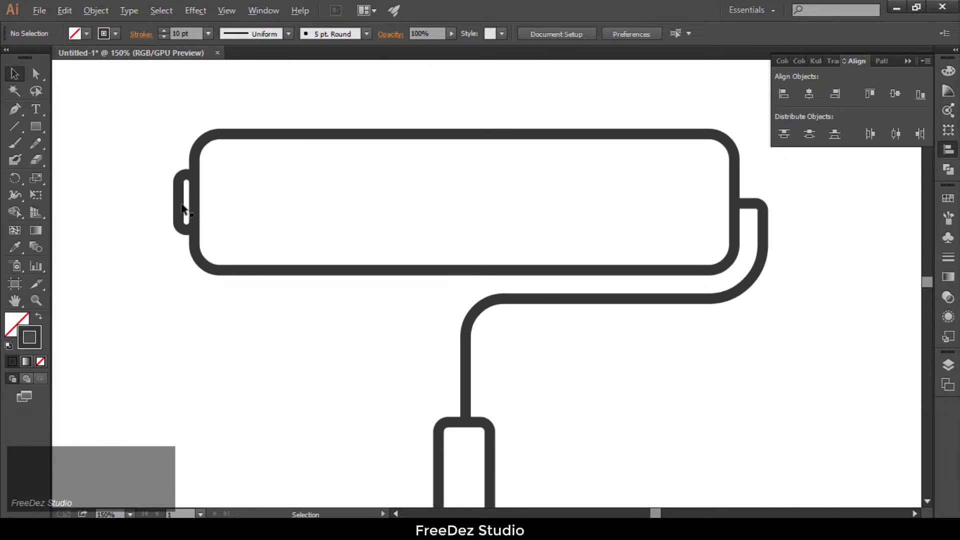
Step: Fine-tune the small end cap's fit against the roller's left edge
{"action": "scroll", "coordinate": [157, 198], "scroll_direction": "up", "scroll_amount": 4, "text": "alt"}
{"action": "left_click_drag", "start_coordinate": [242, 212], "coordinate": [201, 199], "text": "shift"}
{"action": "left_click", "coordinate": [190, 179]}
{"action": "scroll", "coordinate": [190, 179], "scroll_direction": "down", "scroll_amount": 3, "text": "alt"}
{"action": "scroll", "coordinate": [209, 182], "scroll_direction": "up", "scroll_amount": 4, "text": "alt"}
{"action": "left_click", "coordinate": [202, 202]}
{"action": "scroll", "coordinate": [202, 202], "scroll_direction": "down", "scroll_amount": 8, "text": "alt"}
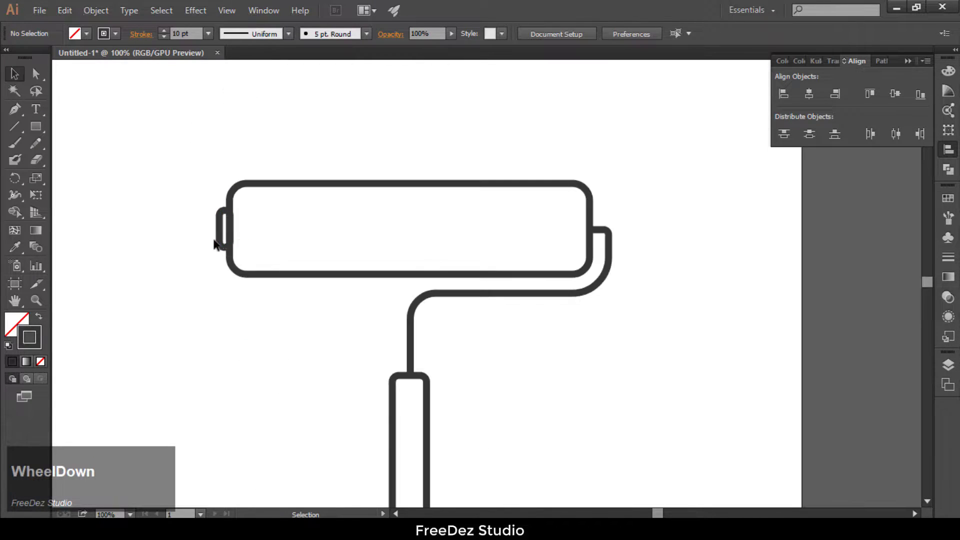
Step: Fill the roller body with light gray DEDEDE sampled from the palette circle with the Eyedropper
{"action": "scroll", "coordinate": [304, 391], "scroll_direction": "up", "scroll_amount": 1, "text": "alt"}
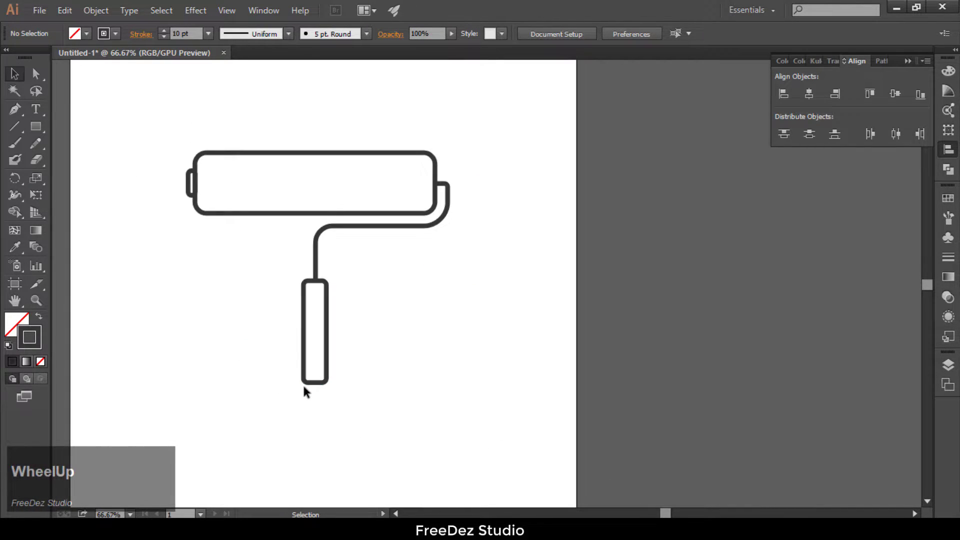
{"action": "scroll", "coordinate": [220, 163], "scroll_direction": "up", "scroll_amount": 1, "text": "alt"}
{"action": "scroll", "coordinate": [238, 159], "scroll_direction": "down", "scroll_amount": 3, "text": "alt"}
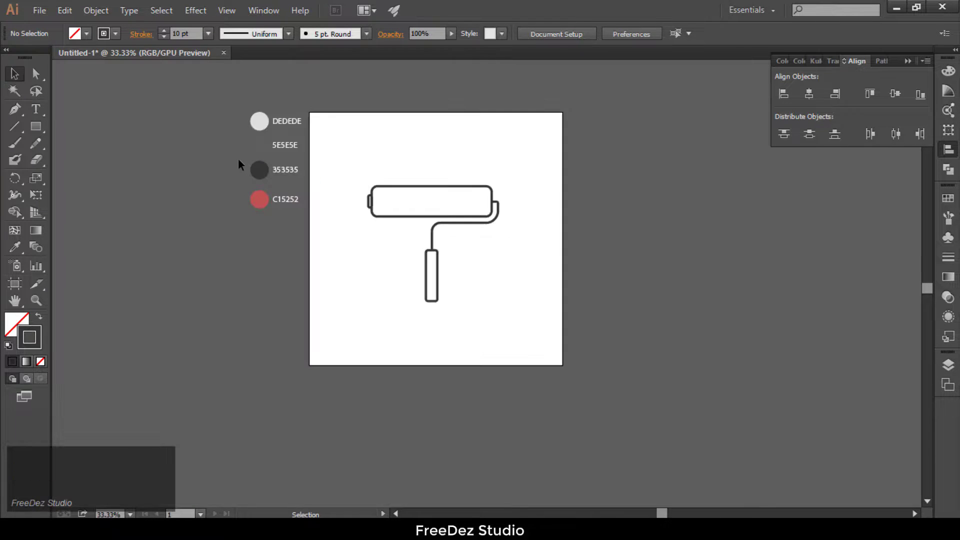
{"action": "scroll", "coordinate": [237, 159], "scroll_direction": "up", "scroll_amount": 2, "text": "alt"}
{"action": "left_click", "coordinate": [575, 212]}
{"action": "scroll", "coordinate": [420, 211], "scroll_direction": "down", "scroll_amount": 1, "text": "alt"}
{"action": "scroll", "coordinate": [372, 210], "scroll_direction": "up", "scroll_amount": 1, "text": "alt"}
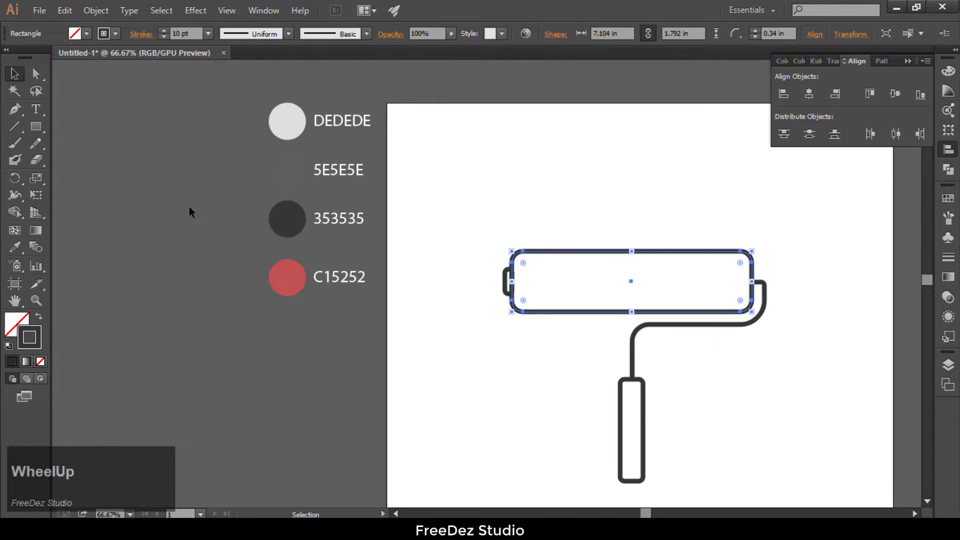
{"action": "left_click", "coordinate": [12, 250]}
{"action": "left_click", "coordinate": [285, 123]}
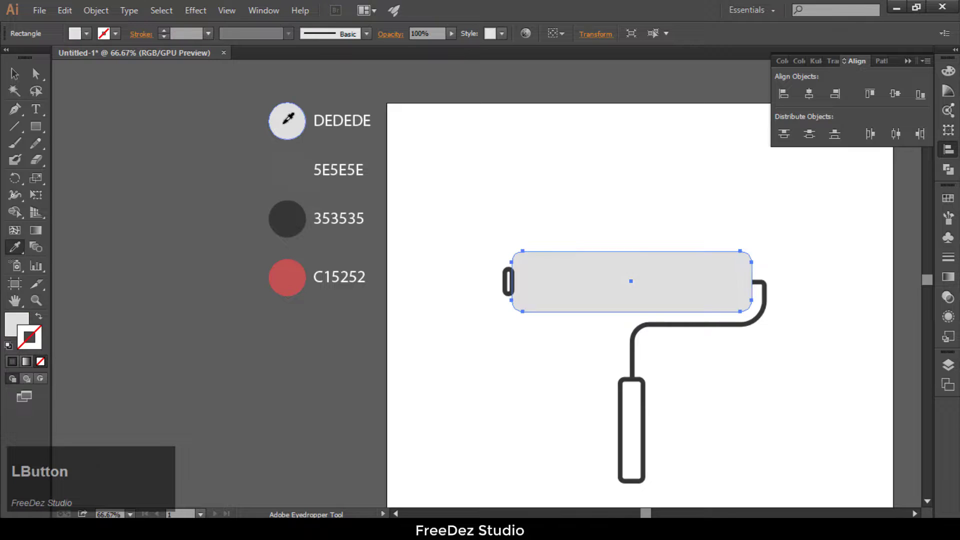
Step: Give the filled roller body a 10 pt dark gray stroke again
{"action": "left_click", "coordinate": [10, 76]}
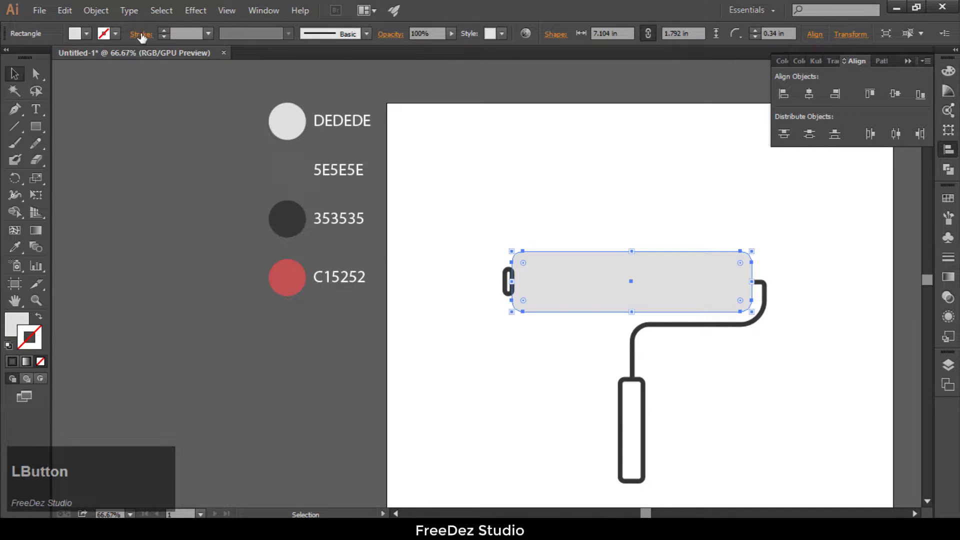
{"action": "left_click", "coordinate": [164, 30]}
{"action": "left_click", "coordinate": [164, 30]}
{"action": "left_click", "coordinate": [165, 30]}
{"action": "left_click", "coordinate": [296, 233]}
Step: Fill the handle with dark gray 353535 sampled from the palette and give it a 10 pt stroke
{"action": "scroll", "coordinate": [296, 232], "scroll_direction": "down", "scroll_amount": 1}
{"action": "scroll", "coordinate": [608, 313], "scroll_direction": "up", "scroll_amount": 1}
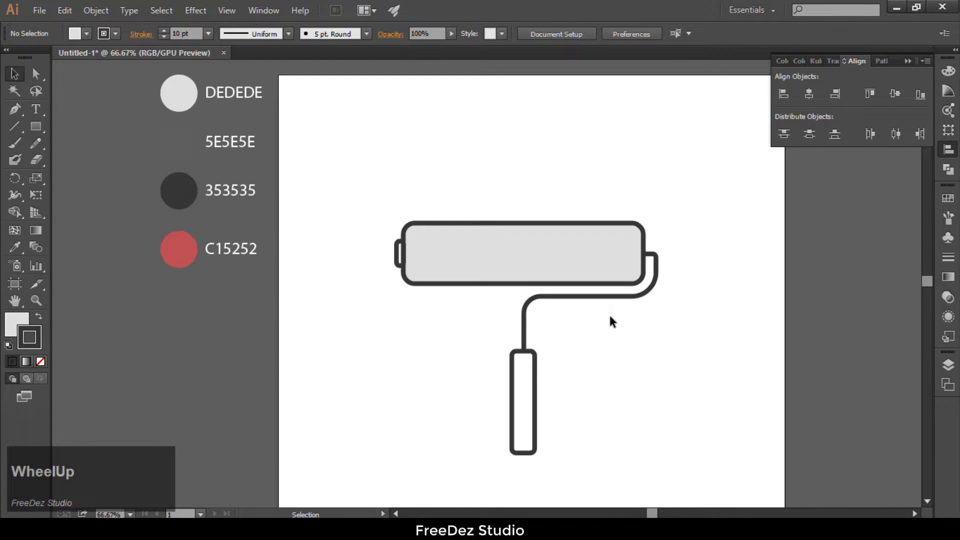
{"action": "scroll", "coordinate": [618, 308], "scroll_direction": "up", "scroll_amount": 1}
{"action": "scroll", "coordinate": [460, 277], "scroll_direction": "down", "scroll_amount": 1}
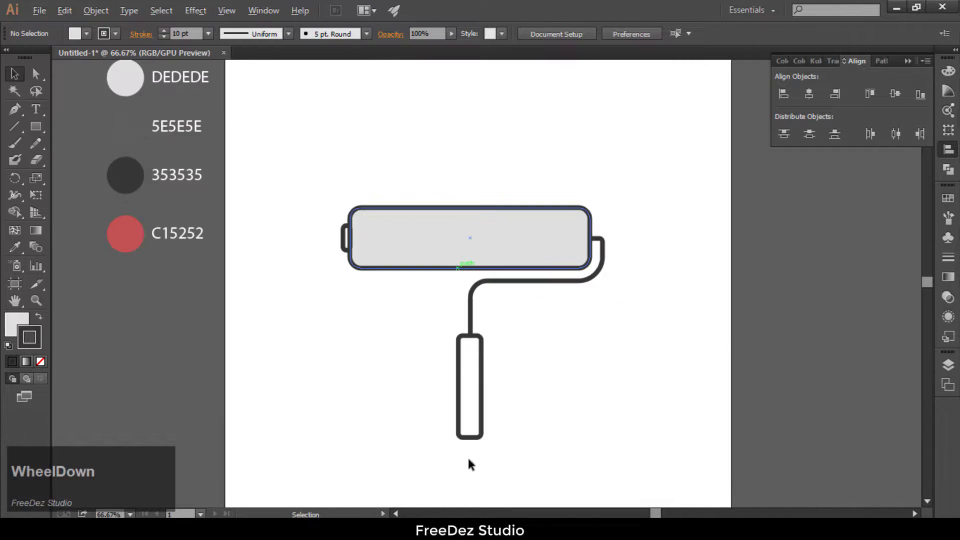
{"action": "scroll", "coordinate": [495, 391], "scroll_direction": "up", "scroll_amount": 1}
{"action": "left_click", "coordinate": [486, 395]}
{"action": "scroll", "coordinate": [565, 358], "scroll_direction": "down", "scroll_amount": 2}
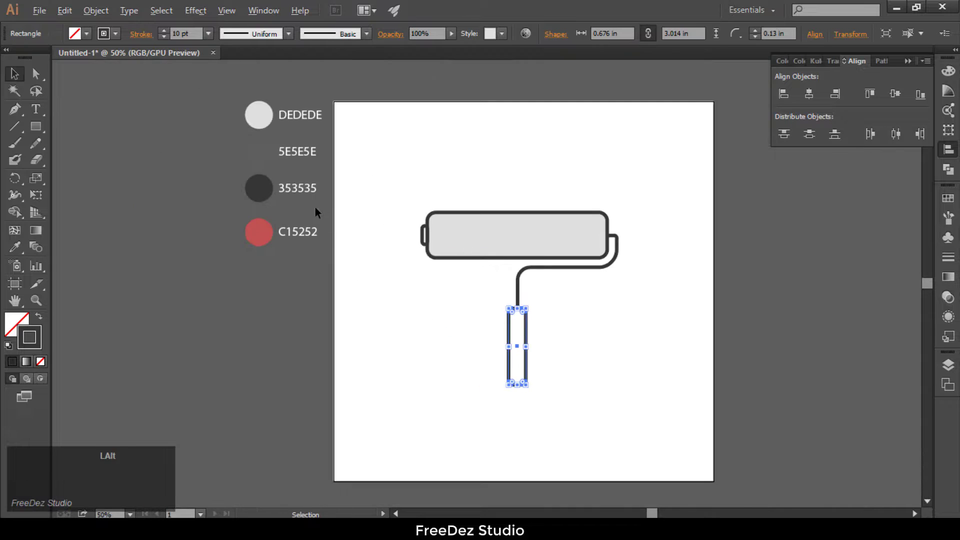
{"action": "scroll", "coordinate": [315, 210], "scroll_direction": "up", "scroll_amount": 1}
{"action": "left_click", "coordinate": [15, 247]}
{"action": "left_click", "coordinate": [239, 181]}
{"action": "left_click", "coordinate": [14, 73]}
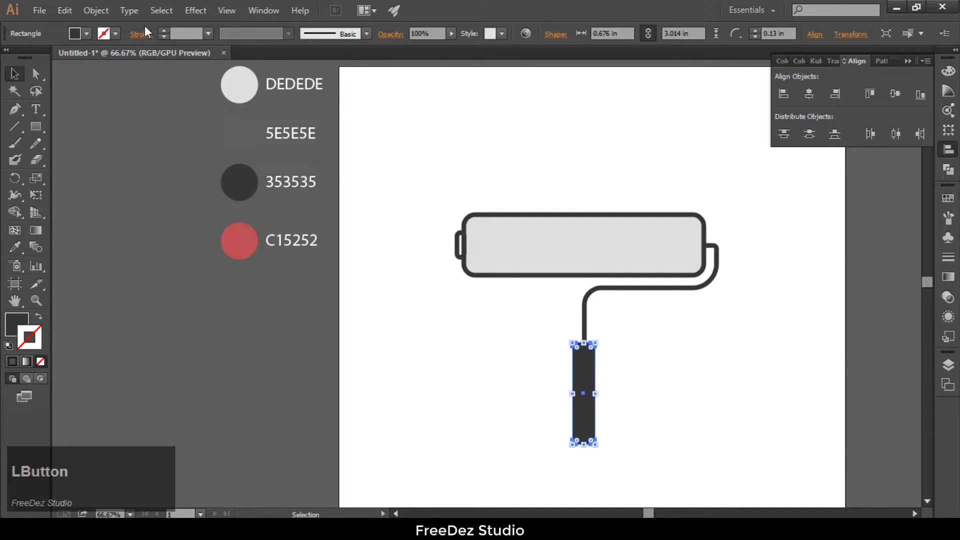
{"action": "left_click", "coordinate": [164, 31]}
{"action": "left_click", "coordinate": [164, 31]}
{"action": "left_click", "coordinate": [164, 31]}
{"action": "left_click", "coordinate": [183, 172]}
{"action": "scroll", "coordinate": [183, 172], "scroll_direction": "down", "scroll_amount": 1}
{"action": "scroll", "coordinate": [463, 386], "scroll_direction": "up", "scroll_amount": 2}
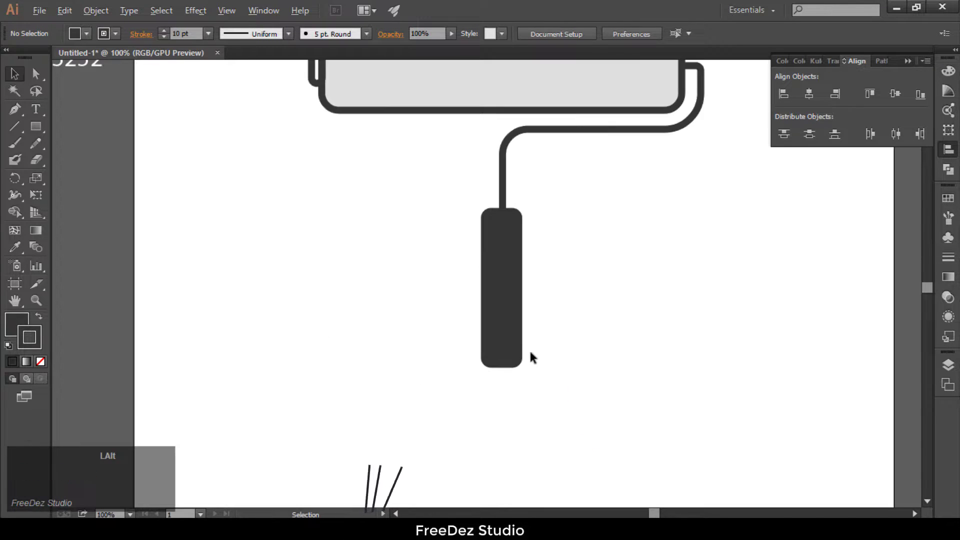
Step: Fill the handle with gray 5E5E5E sampled from the palette and restore its 10 pt dark gray stroke
{"action": "scroll", "coordinate": [529, 350], "scroll_direction": "up", "scroll_amount": 4}
{"action": "scroll", "coordinate": [521, 375], "scroll_direction": "down", "scroll_amount": 2}
{"action": "scroll", "coordinate": [502, 384], "scroll_direction": "down", "scroll_amount": 3}
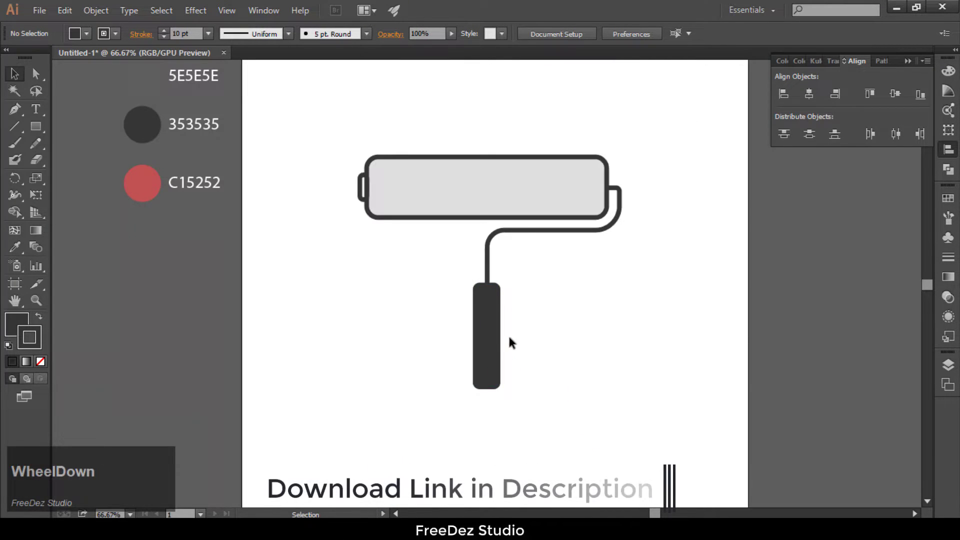
{"action": "left_click", "coordinate": [480, 343]}
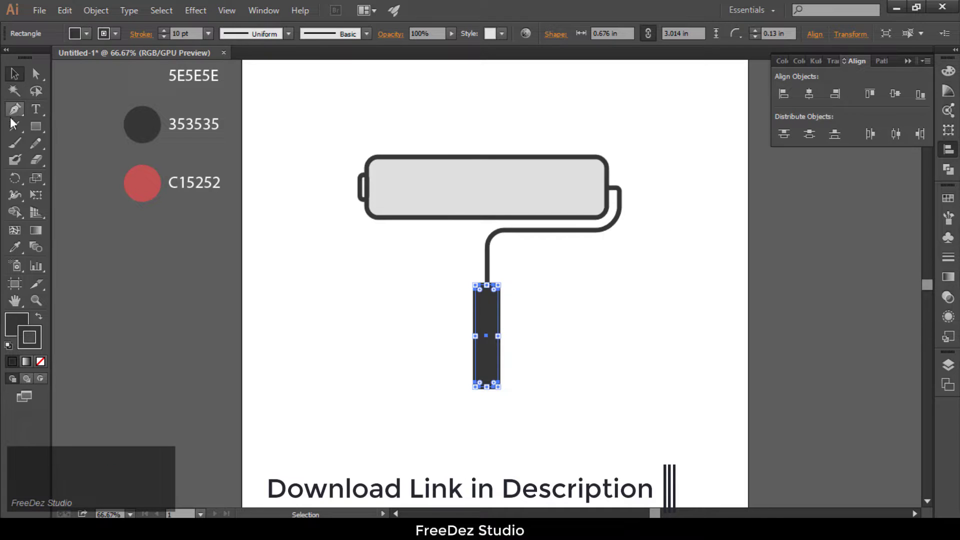
{"action": "left_click", "coordinate": [16, 245]}
{"action": "left_click", "coordinate": [142, 75]}
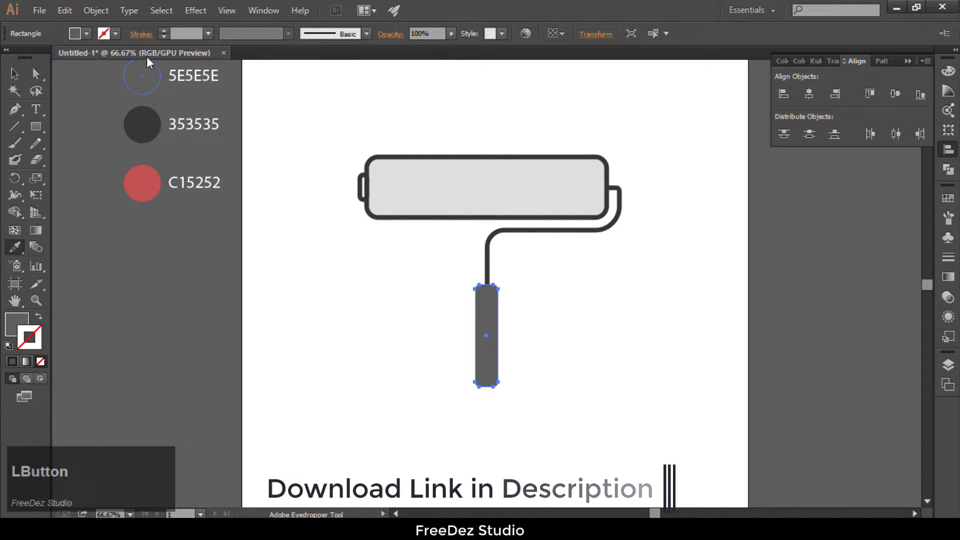
{"action": "left_click", "coordinate": [161, 31]}
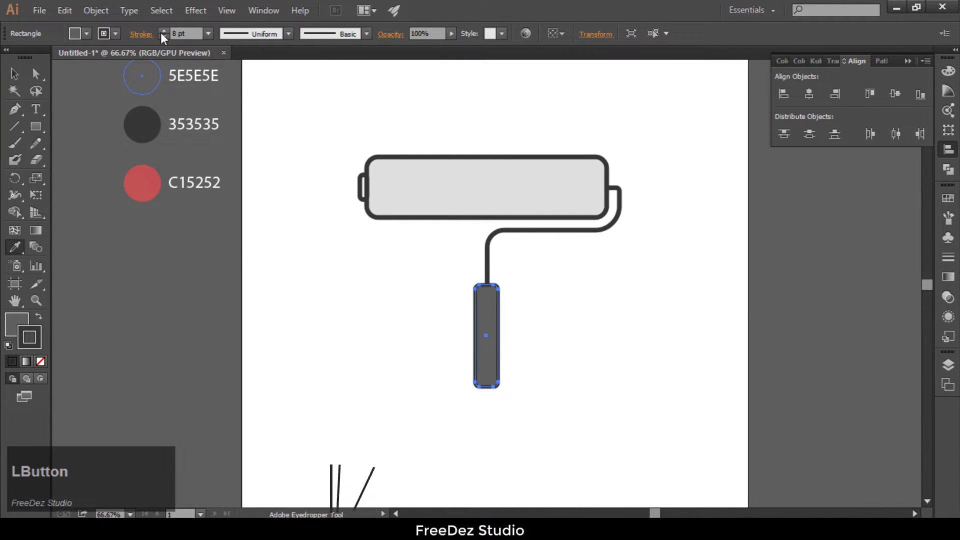
{"action": "left_click", "coordinate": [161, 32]}
{"action": "left_click", "coordinate": [15, 74]}
{"action": "left_click", "coordinate": [126, 290]}
Step: Start a shadow shape with the Pen tool, curving from the roller's upper right edge down into its body
{"action": "scroll", "coordinate": [311, 293], "scroll_direction": "down", "scroll_amount": 2}
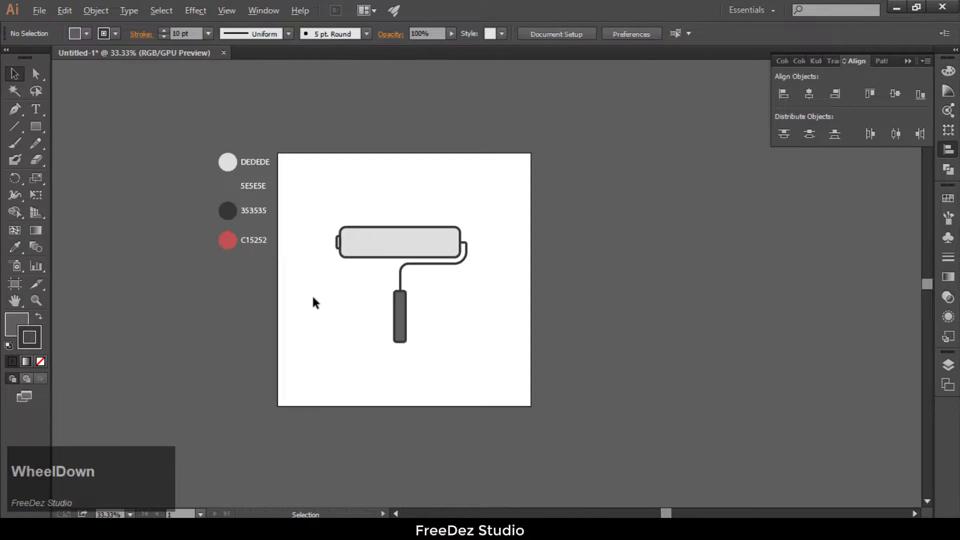
{"action": "scroll", "coordinate": [376, 289], "scroll_direction": "up", "scroll_amount": 1}
{"action": "scroll", "coordinate": [517, 223], "scroll_direction": "up", "scroll_amount": 1}
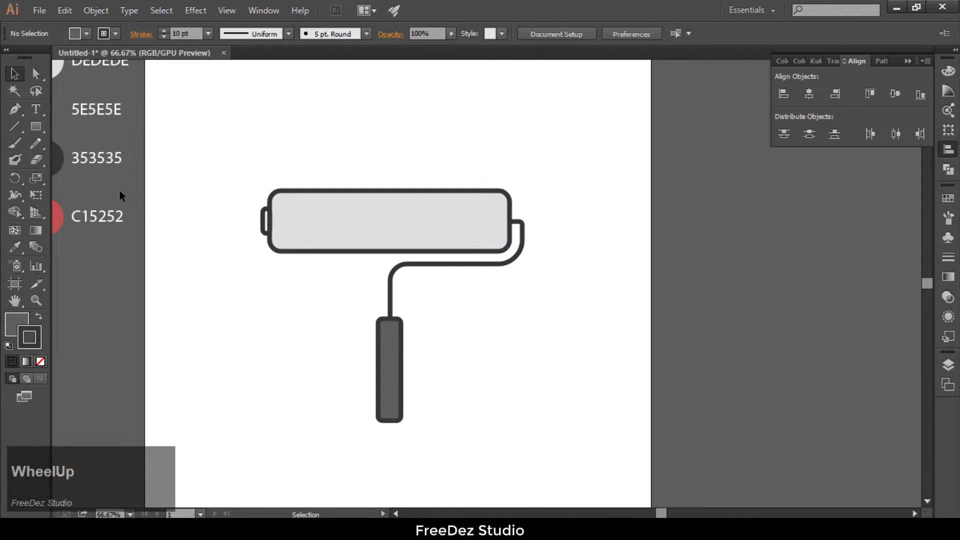
{"action": "left_click", "coordinate": [15, 108]}
{"action": "scroll", "coordinate": [511, 207], "scroll_direction": "up", "scroll_amount": 2}
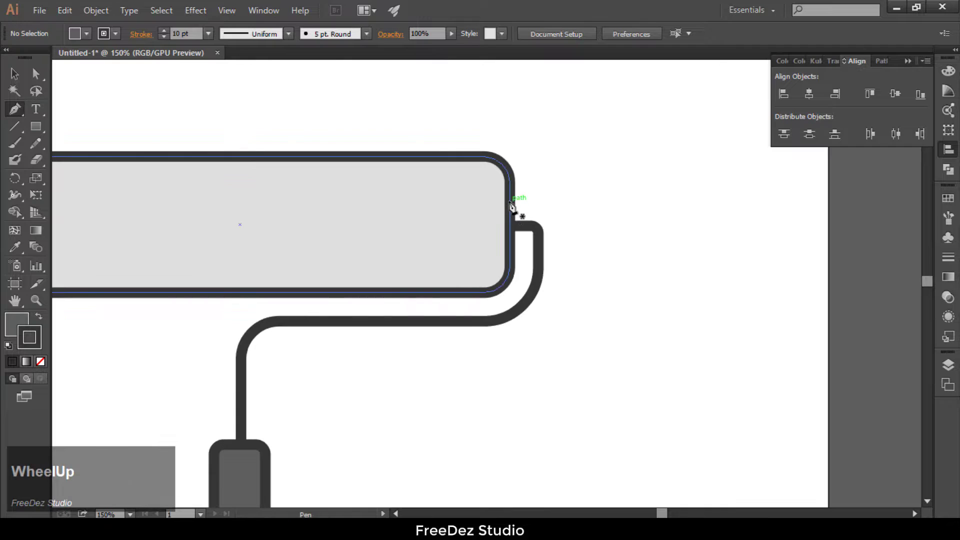
{"action": "left_click", "coordinate": [509, 182]}
{"action": "left_click_drag", "start_coordinate": [474, 257], "coordinate": [470, 303]}
{"action": "left_click", "coordinate": [474, 258]}
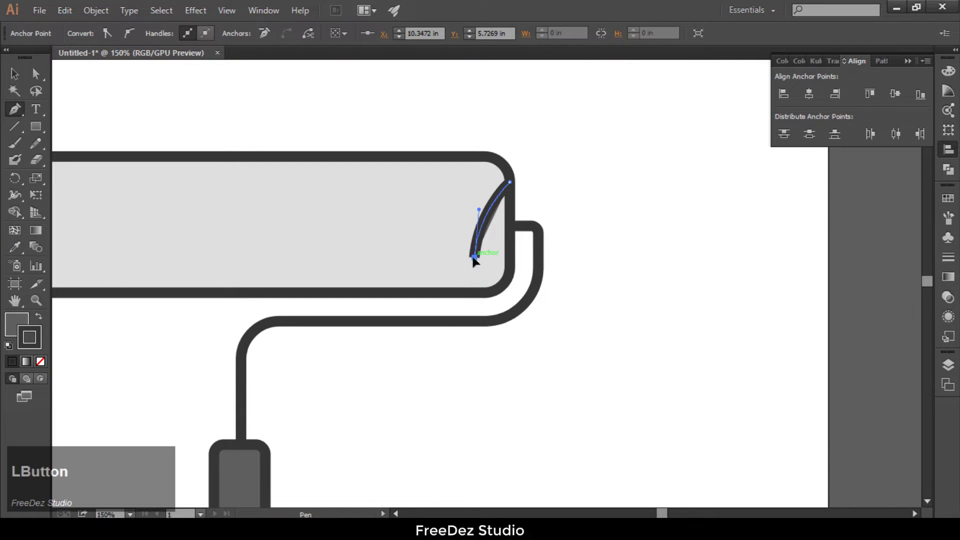
Step: Extend the shadow path in one long shallow curve across the roller to its lower left corner
{"action": "scroll", "coordinate": [563, 259], "scroll_direction": "down", "scroll_amount": 3}
{"action": "scroll", "coordinate": [396, 265], "scroll_direction": "up", "scroll_amount": 2}
{"action": "mouse_move", "coordinate": [350, 273]}
{"action": "left_click_drag", "start_coordinate": [350, 273], "coordinate": [295, 317]}
{"action": "left_click", "coordinate": [350, 273]}
Step: Run the shadow path along the roller's bottom edge, around its lower right corner and up to close the shape
{"action": "left_click", "coordinate": [422, 274]}
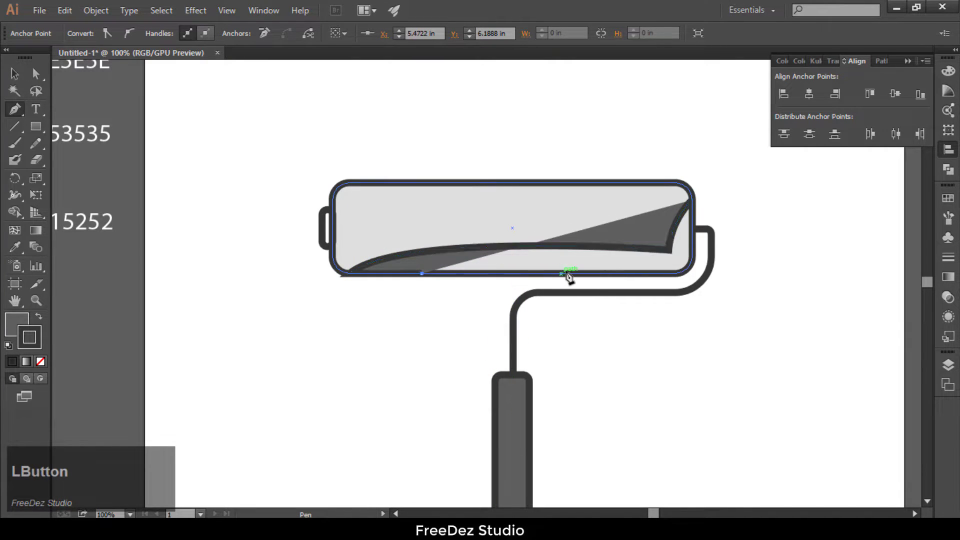
{"action": "left_click", "coordinate": [560, 273]}
{"action": "scroll", "coordinate": [655, 272], "scroll_direction": "up", "scroll_amount": 3}
{"action": "left_click", "coordinate": [651, 278]}
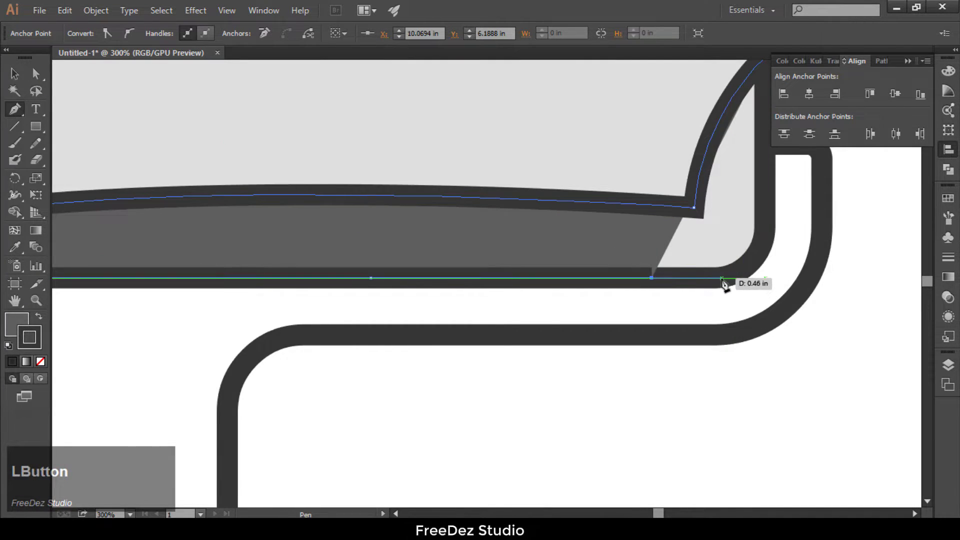
{"action": "mouse_move", "coordinate": [763, 237]}
{"action": "left_mouse_down"}
{"action": "mouse_move", "coordinate": [779, 243]}
{"action": "mouse_move", "coordinate": [763, 237]}
{"action": "left_mouse_up"}
{"action": "scroll", "coordinate": [658, 324], "scroll_direction": "down", "scroll_amount": 2}
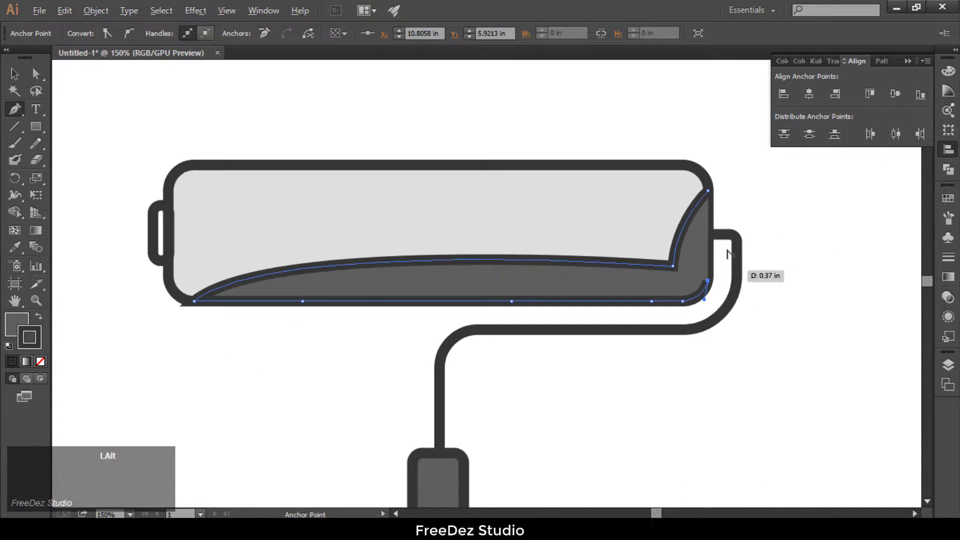
{"action": "scroll", "coordinate": [729, 253], "scroll_direction": "up", "scroll_amount": 3}
{"action": "left_click", "coordinate": [675, 93]}
{"action": "scroll", "coordinate": [695, 212], "scroll_direction": "down", "scroll_amount": 3}
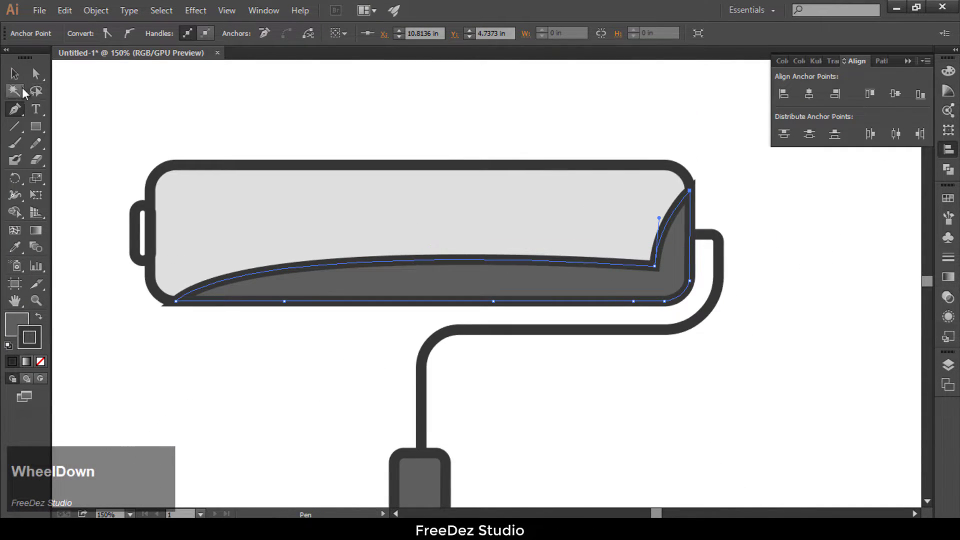
Step: Remove the stroke from the roller's shadow shape
{"action": "left_click", "coordinate": [14, 74]}
{"action": "left_click", "coordinate": [300, 265]}
{"action": "left_click", "coordinate": [26, 335]}
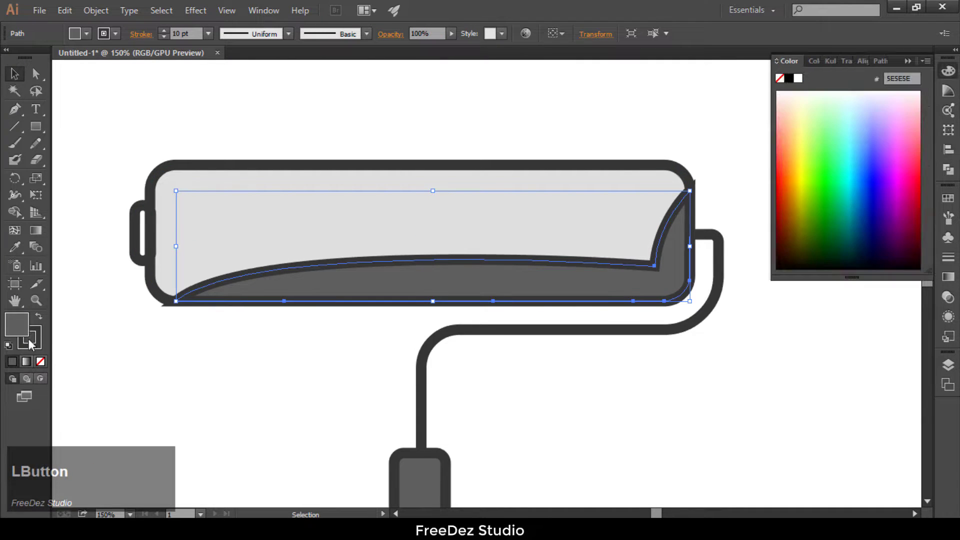
{"action": "left_click", "coordinate": [40, 362]}
{"action": "left_click", "coordinate": [67, 283]}
Step: Set the roller shadow shape's opacity to 20%
{"action": "left_click", "coordinate": [327, 281]}
{"action": "scroll", "coordinate": [353, 311], "scroll_direction": "down", "scroll_amount": 3}
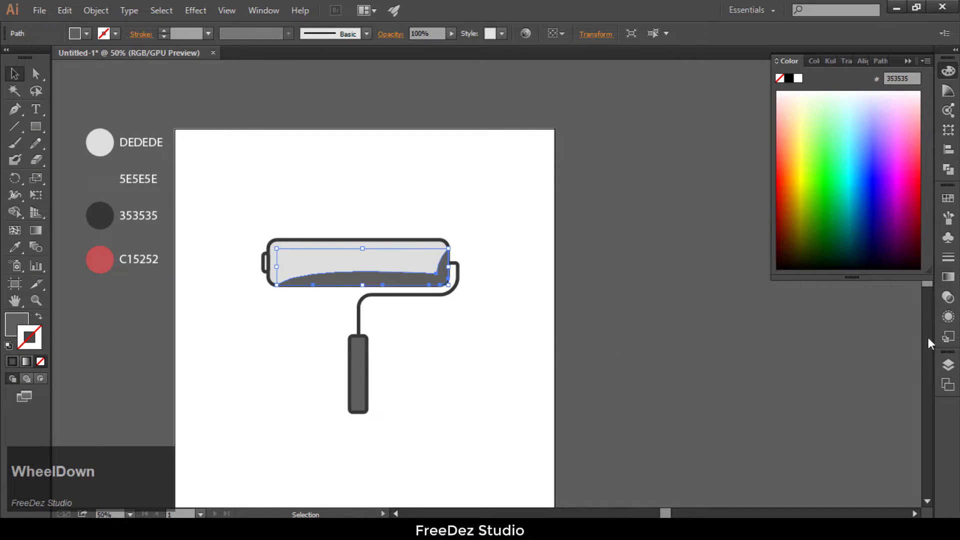
{"action": "left_click", "coordinate": [948, 298]}
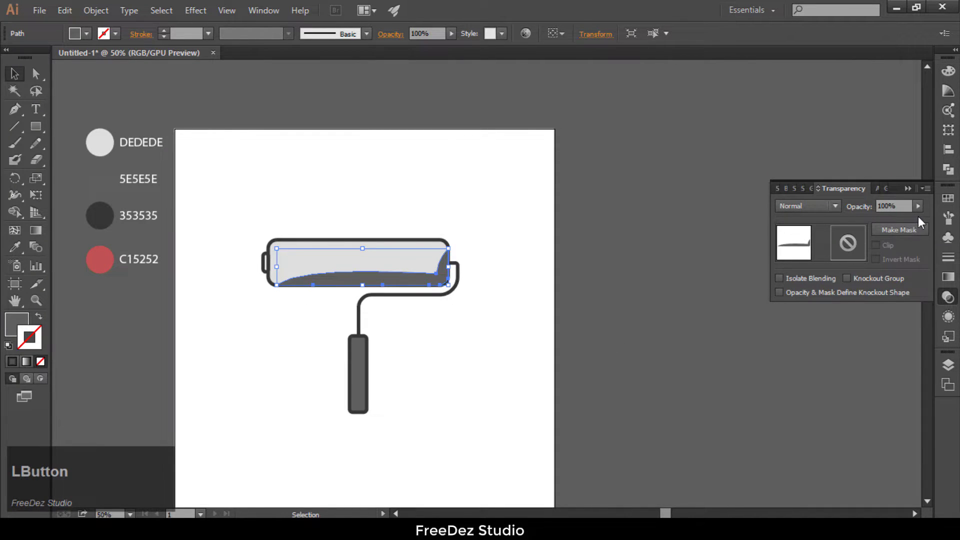
{"action": "left_click_drag", "start_coordinate": [882, 215], "coordinate": [891, 216]}
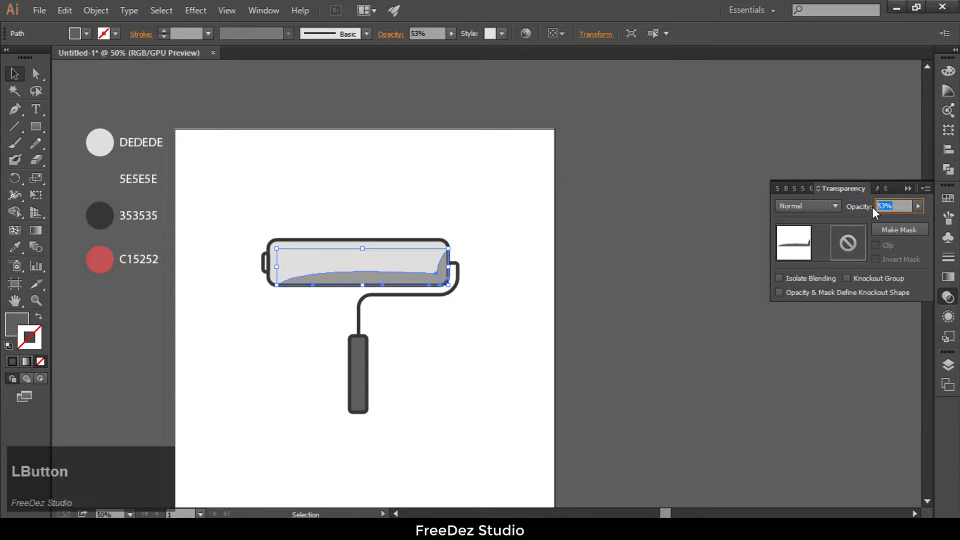
{"action": "type", "text": "20"}
{"action": "key", "text": "Return"}
{"action": "left_click", "coordinate": [634, 241]}
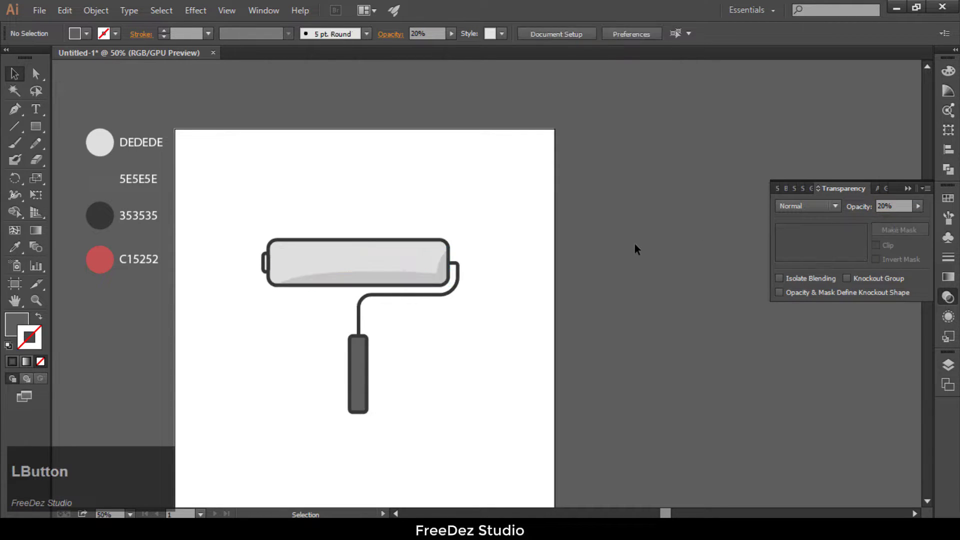
{"action": "scroll", "coordinate": [418, 248], "scroll_direction": "down", "scroll_amount": 1}
{"action": "scroll", "coordinate": [374, 263], "scroll_direction": "up", "scroll_amount": 4}
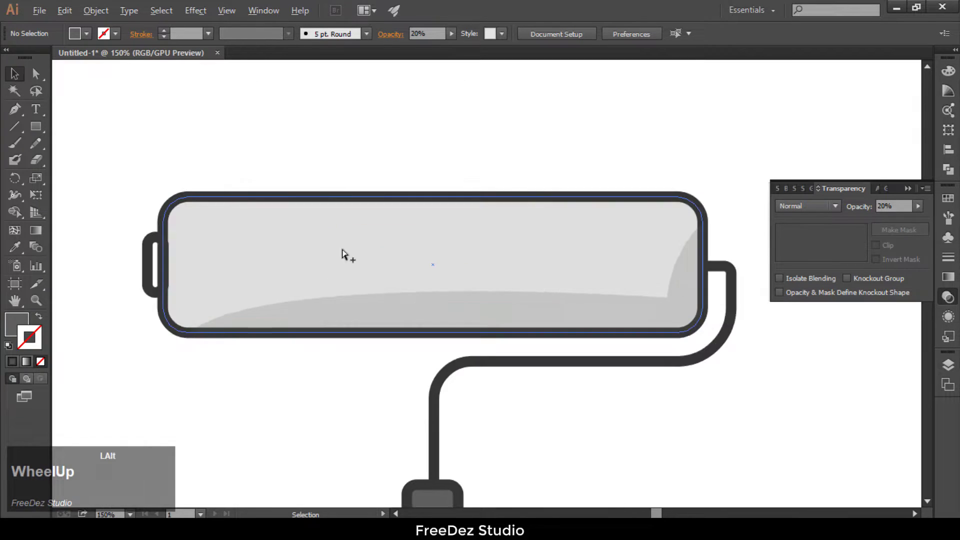
Step: Draw a straight horizontal line inside the roller just below its top edge, from near the left end to past the middle
{"action": "left_click", "coordinate": [15, 109]}
{"action": "left_click", "coordinate": [202, 222]}
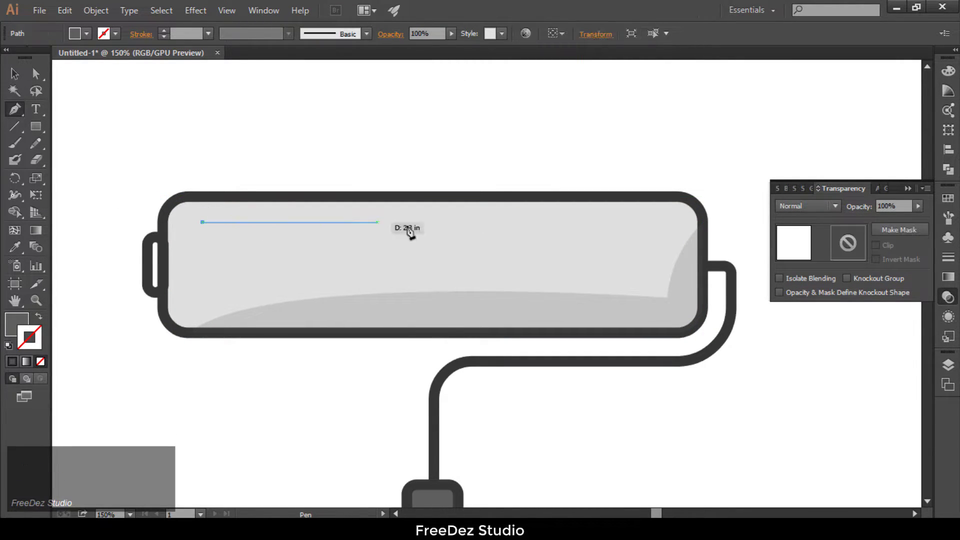
{"action": "left_click", "coordinate": [502, 221], "text": "shift"}
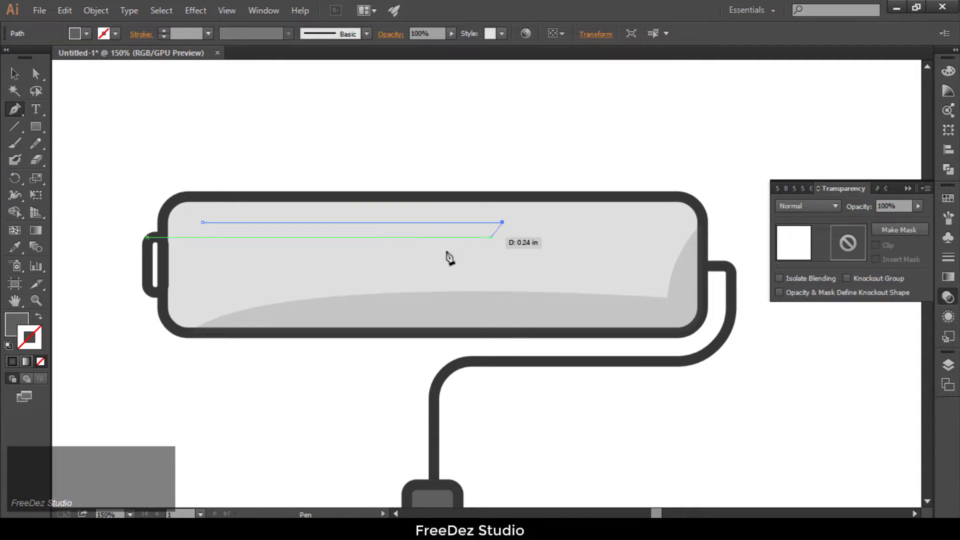
{"action": "key", "text": "Escape"}
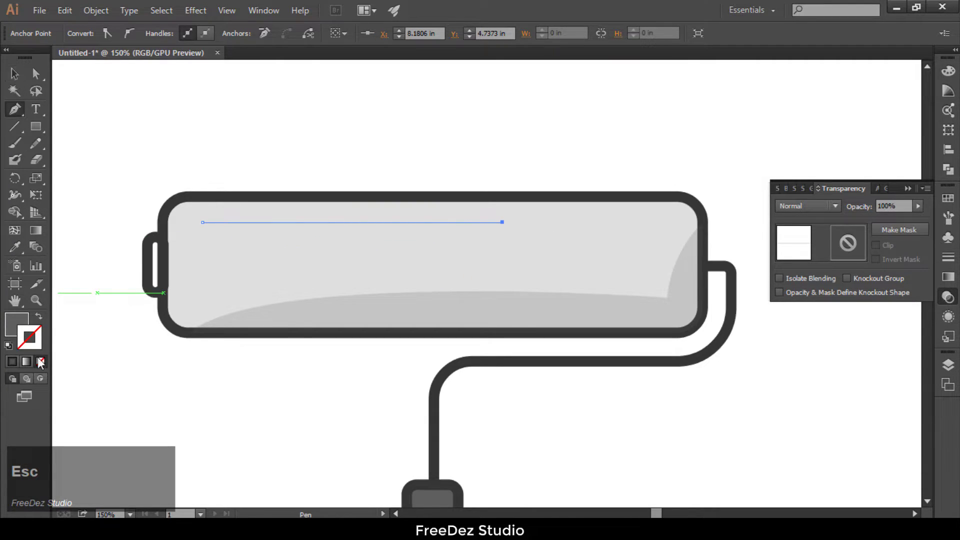
Step: Remove the line's fill and set its stroke colour to white (FFFFFF)
{"action": "left_click", "coordinate": [40, 360]}
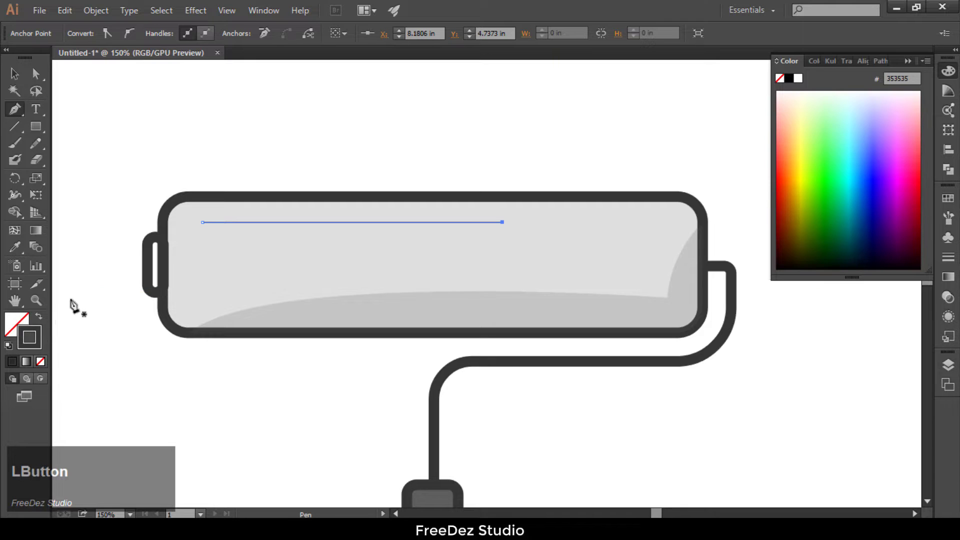
{"action": "double_click", "coordinate": [35, 342]}
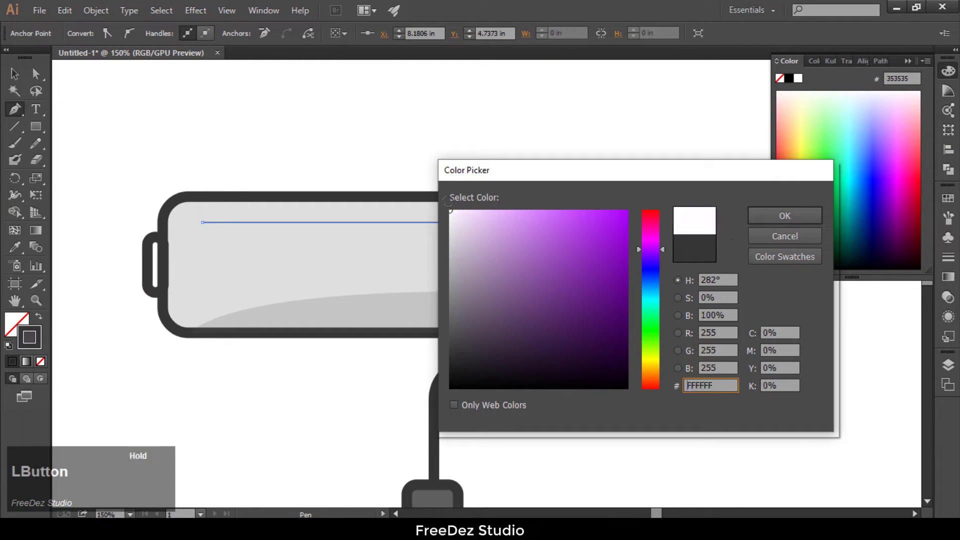
{"action": "left_click", "coordinate": [750, 215]}
Step: Apply a tapered variable width profile to the white line and set its stroke weight to 17 pt
{"action": "left_click", "coordinate": [15, 74]}
{"action": "left_click", "coordinate": [290, 221]}
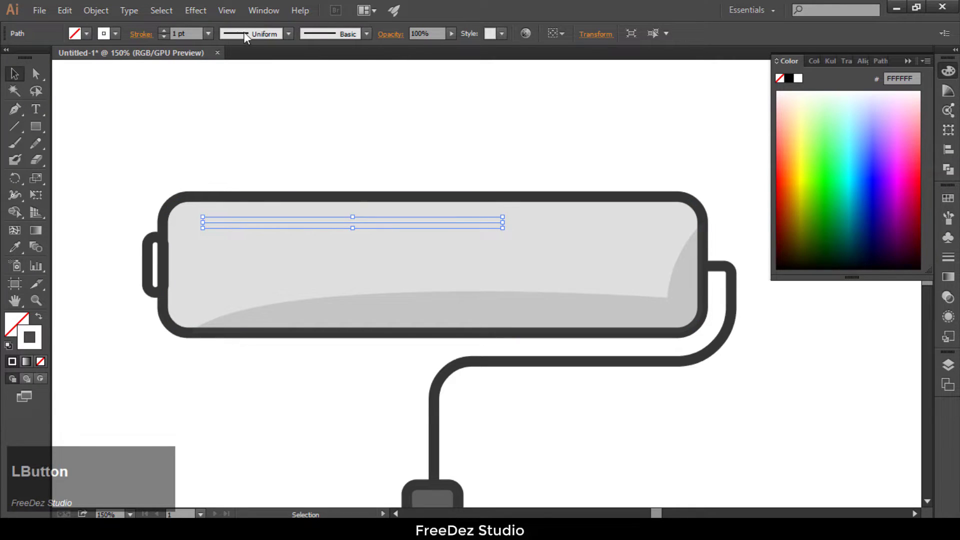
{"action": "left_click", "coordinate": [290, 33]}
{"action": "left_click", "coordinate": [250, 163]}
{"action": "left_click", "coordinate": [164, 30]}
{"action": "left_click", "coordinate": [164, 30]}
{"action": "left_click", "coordinate": [164, 30]}
{"action": "left_click", "coordinate": [164, 30]}
{"action": "scroll", "coordinate": [257, 124], "scroll_direction": "down", "scroll_amount": 4}
{"action": "left_click", "coordinate": [257, 124]}
{"action": "scroll", "coordinate": [492, 186], "scroll_direction": "up", "scroll_amount": 2}
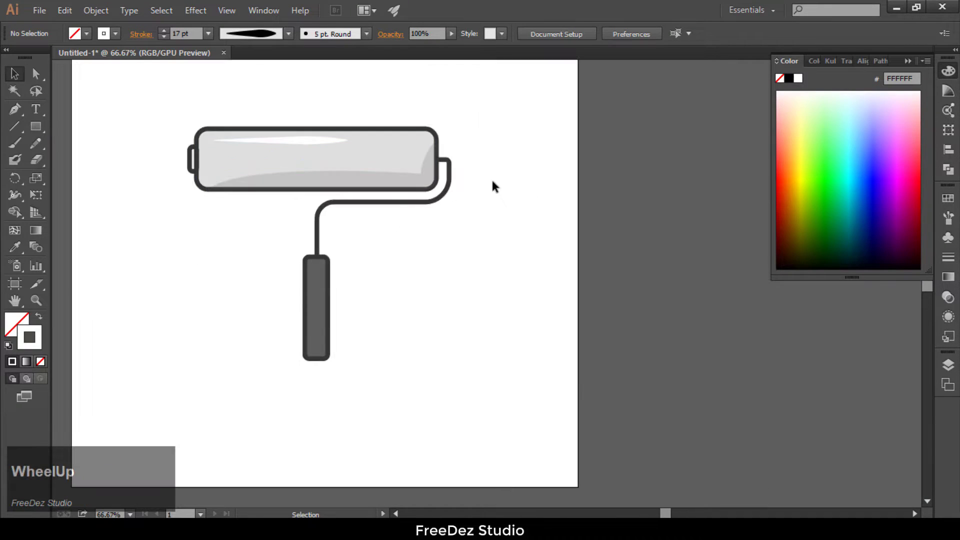
Step: Flip the white highlight's width profile along its length so the thicker part lies toward the left end
{"action": "left_click", "coordinate": [292, 141]}
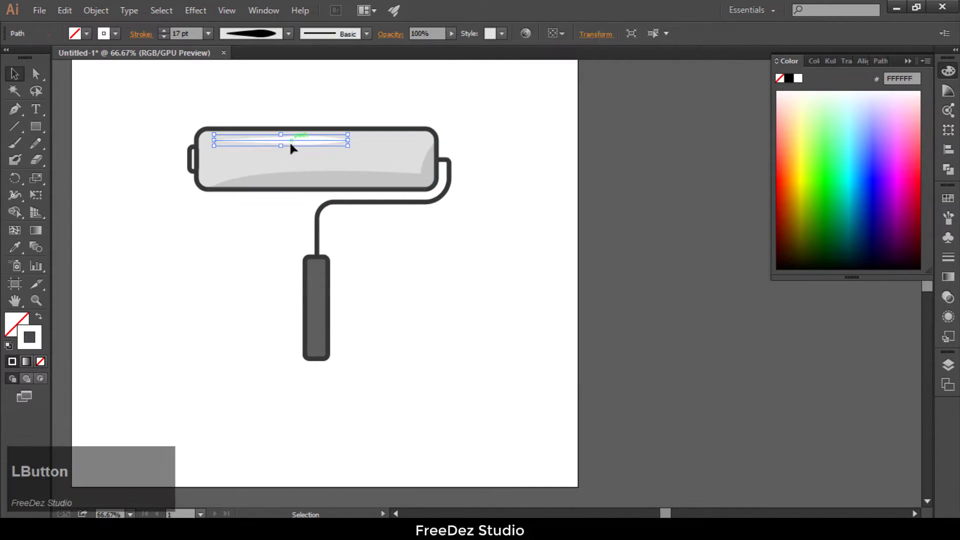
{"action": "left_click", "coordinate": [949, 260]}
{"action": "left_click", "coordinate": [903, 406]}
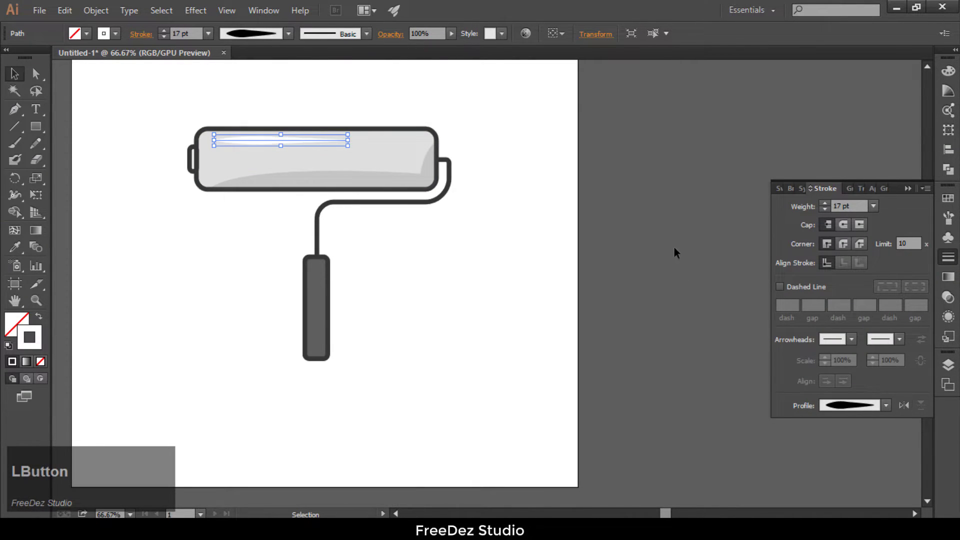
{"action": "left_click", "coordinate": [549, 215]}
Step: Set the white highlight's opacity to 80%
{"action": "scroll", "coordinate": [281, 145], "scroll_direction": "up", "scroll_amount": 3}
{"action": "left_click", "coordinate": [238, 125]}
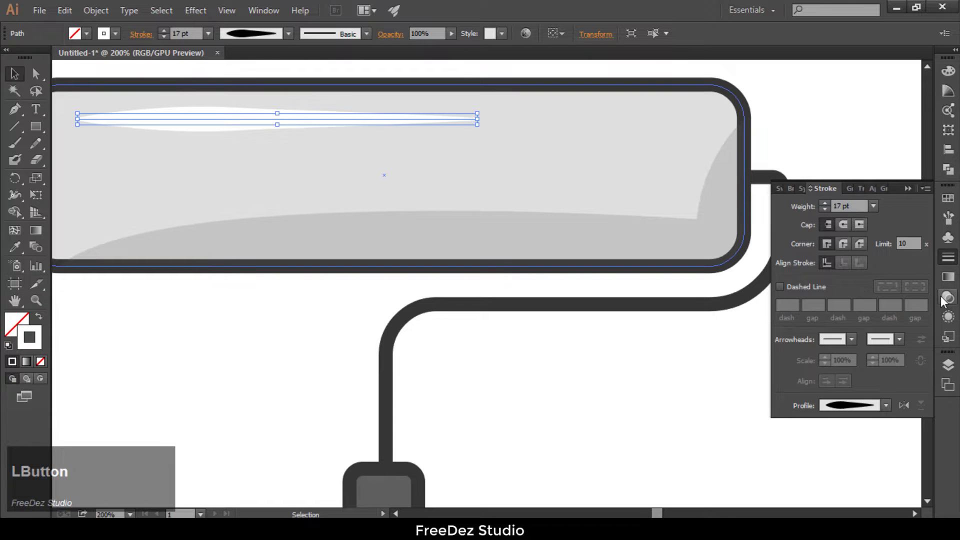
{"action": "left_click", "coordinate": [947, 298]}
{"action": "left_click", "coordinate": [918, 206]}
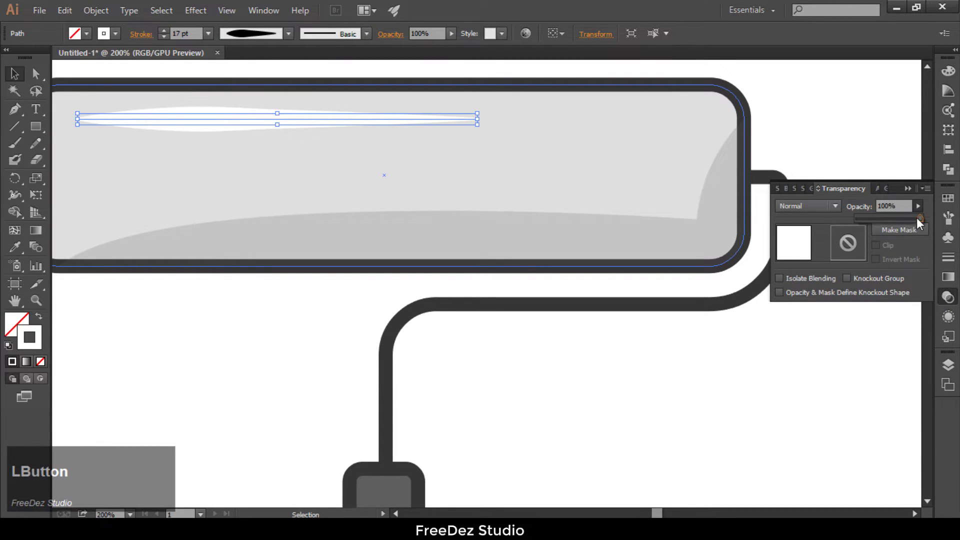
{"action": "left_click", "coordinate": [901, 205]}
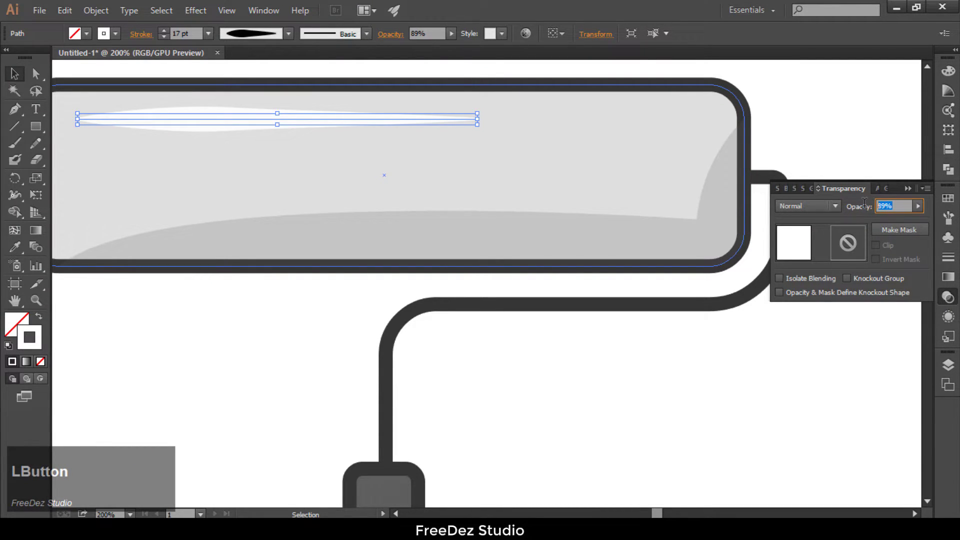
{"action": "type", "text": "80"}
{"action": "key", "text": "Return"}
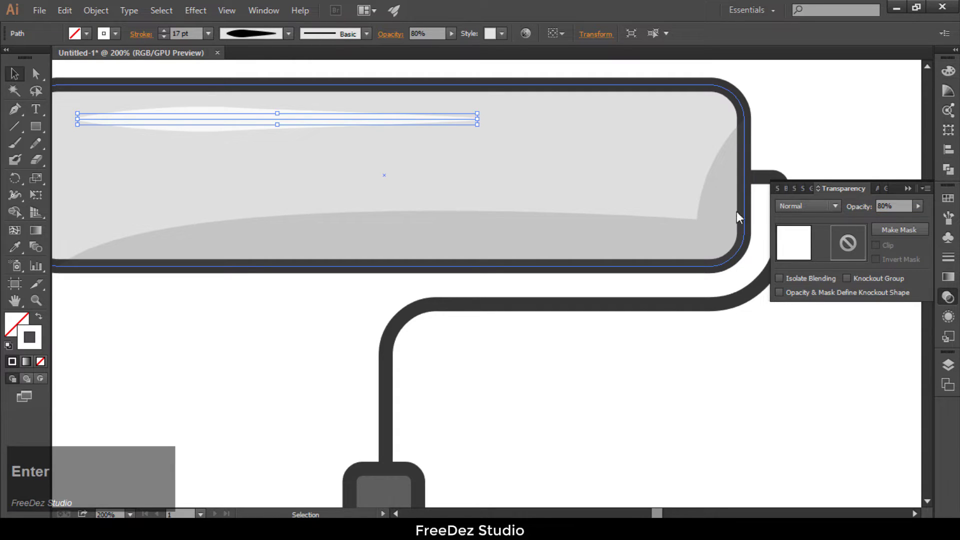
{"action": "scroll", "coordinate": [808, 302], "scroll_direction": "down", "scroll_amount": 4}
{"action": "left_click", "coordinate": [644, 203]}
{"action": "scroll", "coordinate": [552, 174], "scroll_direction": "up", "scroll_amount": 2}
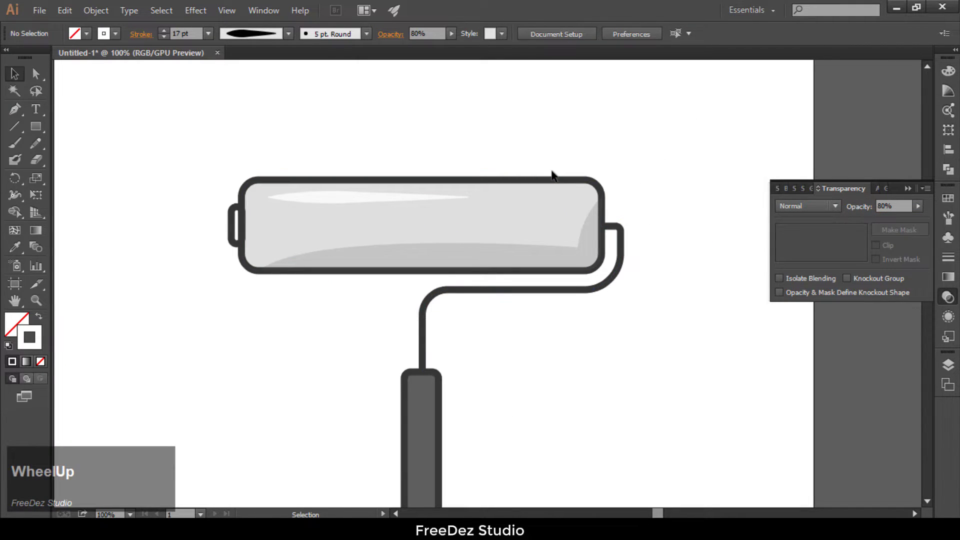
Step: Draw a shorter straight horizontal line in the roller's shadow area near the bottom edge, right of the middle
{"action": "scroll", "coordinate": [467, 146], "scroll_direction": "down", "scroll_amount": 2}
{"action": "scroll", "coordinate": [135, 208], "scroll_direction": "up", "scroll_amount": 2}
{"action": "left_click", "coordinate": [15, 109]}
{"action": "scroll", "coordinate": [431, 214], "scroll_direction": "up", "scroll_amount": 1}
{"action": "left_click", "coordinate": [437, 213]}
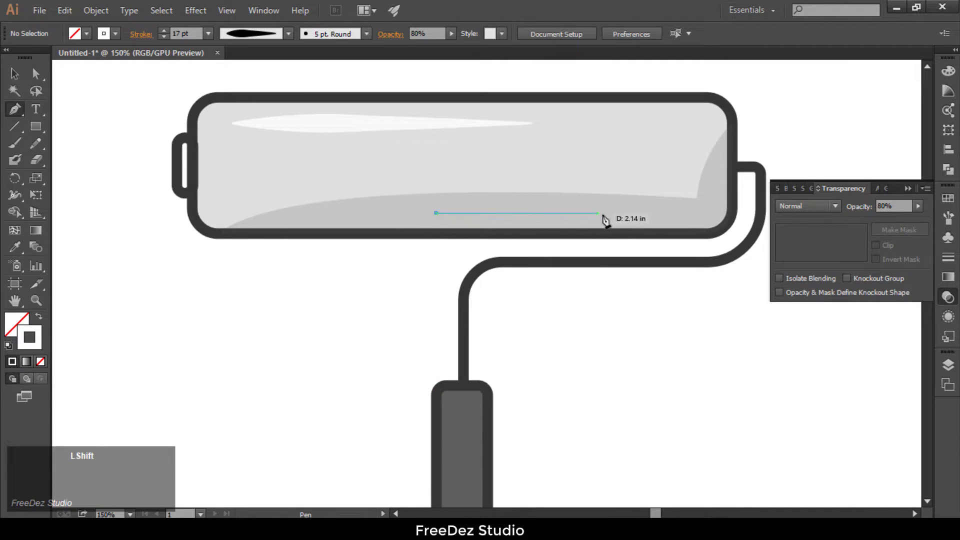
{"action": "left_click", "coordinate": [606, 233], "text": "shift"}
{"action": "key", "text": "Escape"}
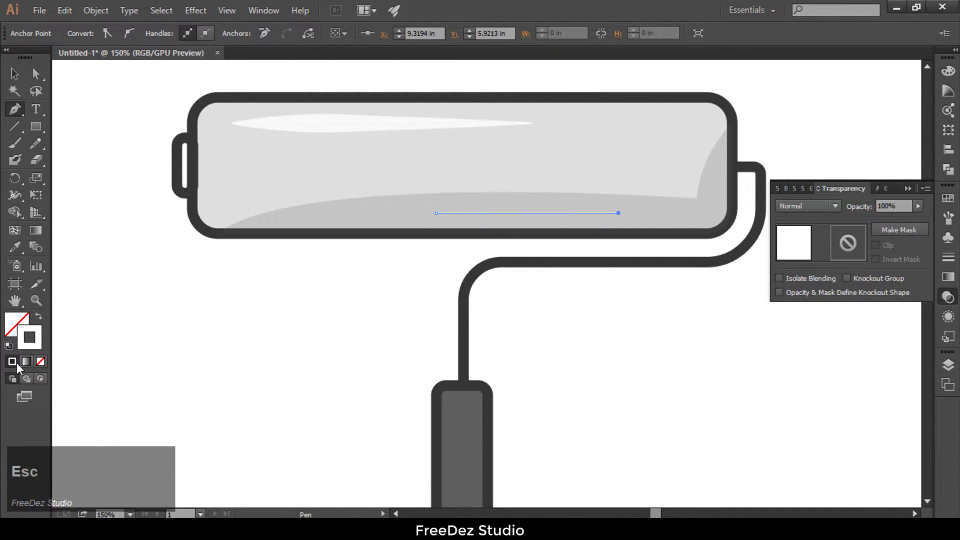
Step: Sample the 353535 palette colour for the short line and swap it to the stroke, leaving the fill empty
{"action": "left_click", "coordinate": [26, 343]}
{"action": "scroll", "coordinate": [213, 322], "scroll_direction": "down", "scroll_amount": 4}
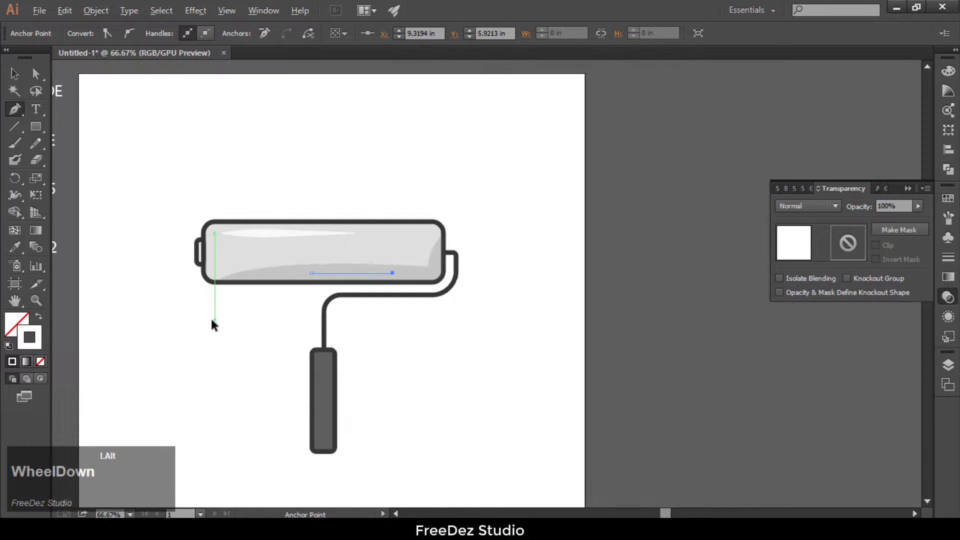
{"action": "scroll", "coordinate": [116, 245], "scroll_direction": "up", "scroll_amount": 2}
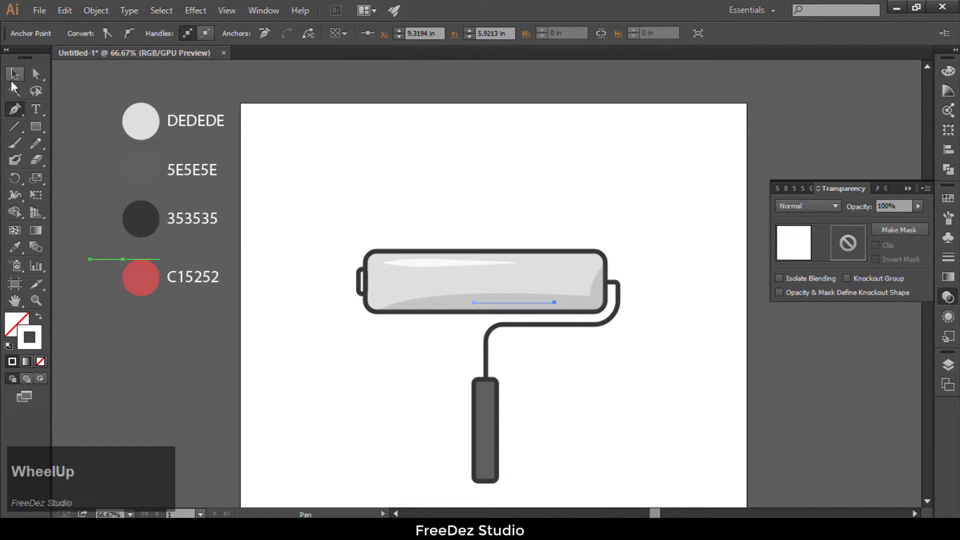
{"action": "left_click", "coordinate": [17, 250]}
{"action": "left_click", "coordinate": [132, 220]}
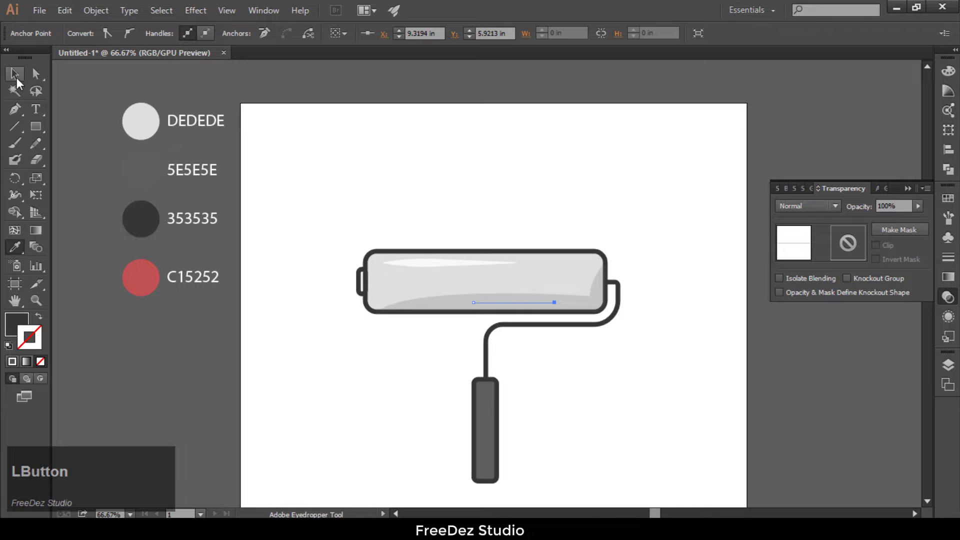
{"action": "left_click", "coordinate": [38, 317]}
Step: Give the short dark line a tapered width profile that thickens toward its right end and a 10 pt stroke weight
{"action": "left_click", "coordinate": [13, 76]}
{"action": "left_click", "coordinate": [511, 307]}
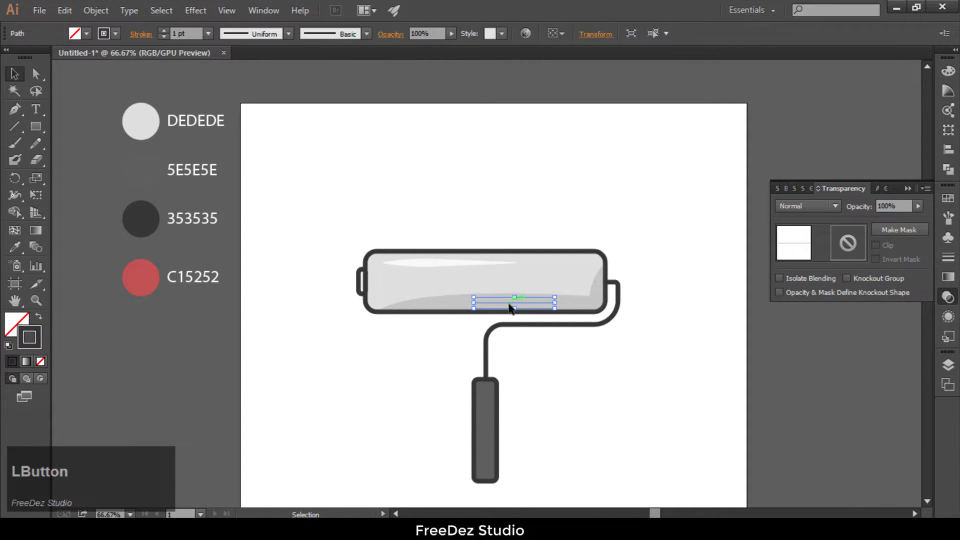
{"action": "left_click", "coordinate": [162, 31]}
{"action": "left_click", "coordinate": [162, 31]}
{"action": "left_click", "coordinate": [162, 31]}
{"action": "left_click", "coordinate": [163, 31]}
{"action": "left_click", "coordinate": [162, 31]}
{"action": "left_click", "coordinate": [281, 33]}
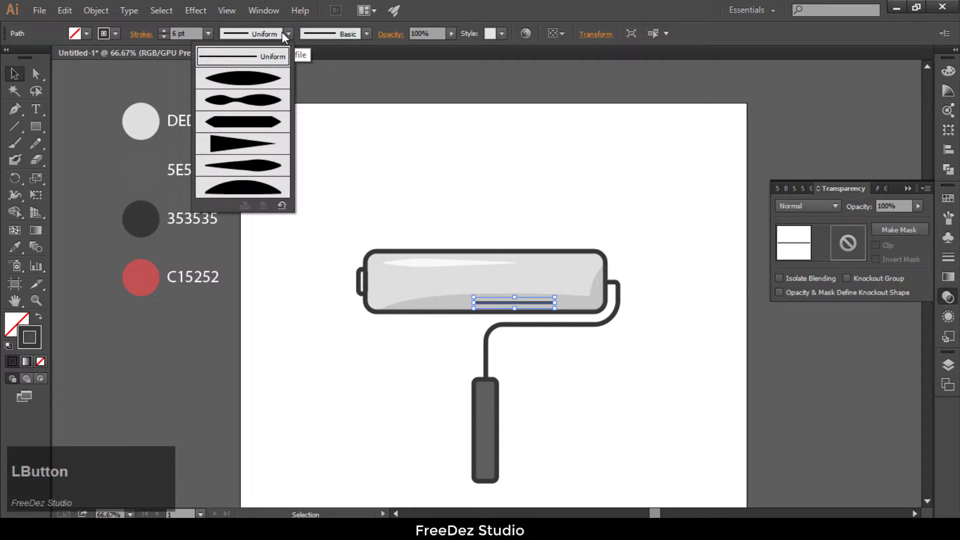
{"action": "left_click", "coordinate": [250, 165]}
{"action": "scroll", "coordinate": [453, 262], "scroll_direction": "up", "scroll_amount": 2}
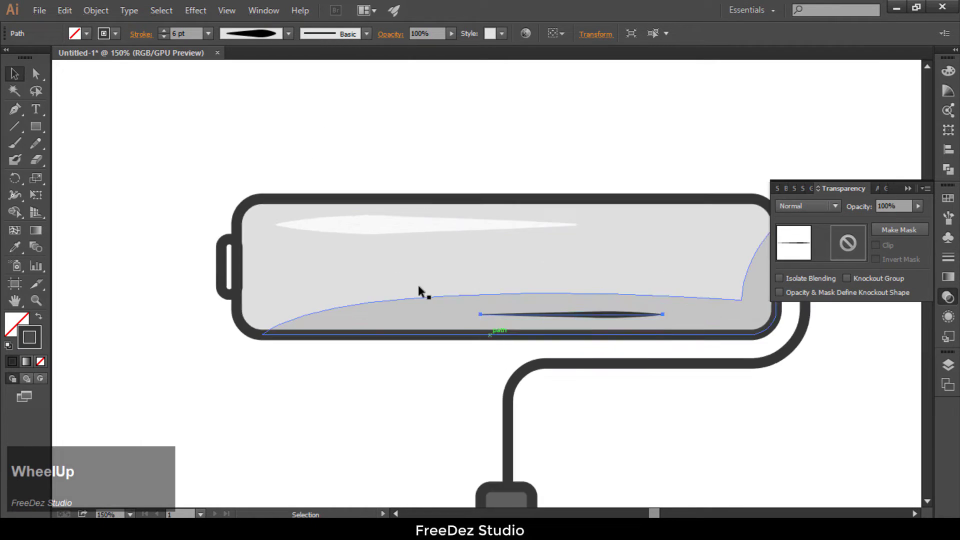
{"action": "left_click", "coordinate": [162, 30]}
{"action": "left_click", "coordinate": [162, 30]}
{"action": "left_click", "coordinate": [162, 30]}
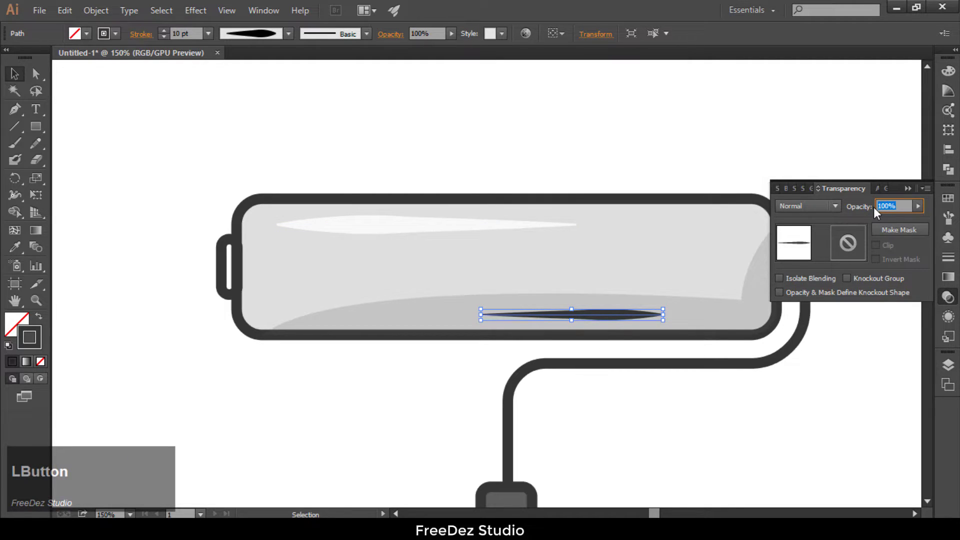
Step: Set the dark tapered line's opacity to 20%
{"action": "type", "text": "20"}
{"action": "key", "text": "Return"}
{"action": "left_click", "coordinate": [848, 425]}
{"action": "scroll", "coordinate": [169, 137], "scroll_direction": "down", "scroll_amount": 3}
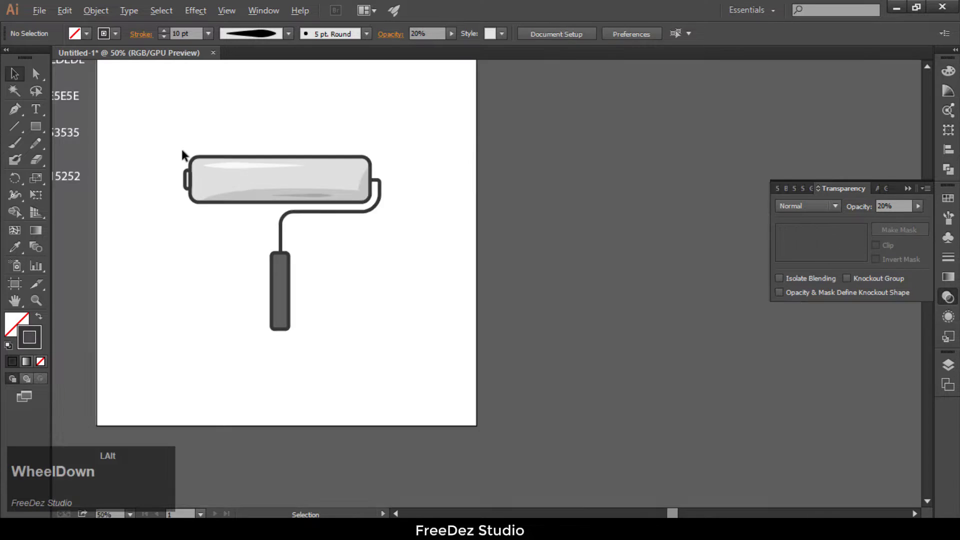
Step: Start a shadow path on the handle, curving from its top edge, straight down the right part of the grip and curving to the bottom edge
{"action": "scroll", "coordinate": [250, 311], "scroll_direction": "up", "scroll_amount": 1}
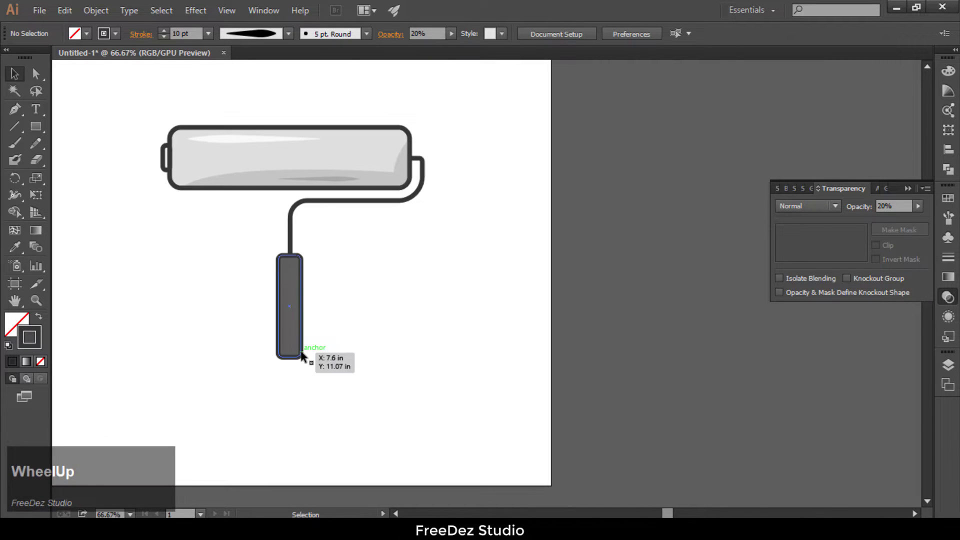
{"action": "scroll", "coordinate": [306, 353], "scroll_direction": "up", "scroll_amount": 1}
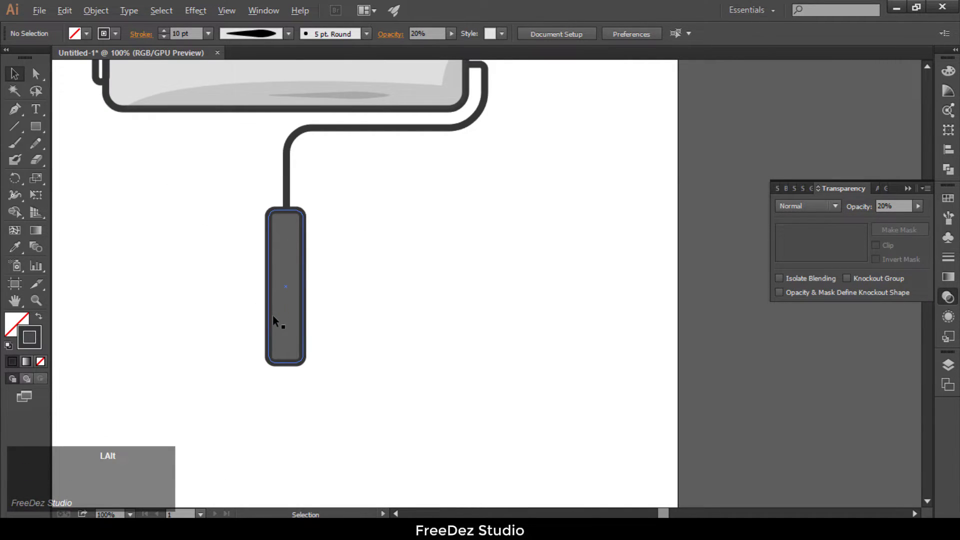
{"action": "scroll", "coordinate": [272, 313], "scroll_direction": "up", "scroll_amount": 1}
{"action": "left_click", "coordinate": [15, 109]}
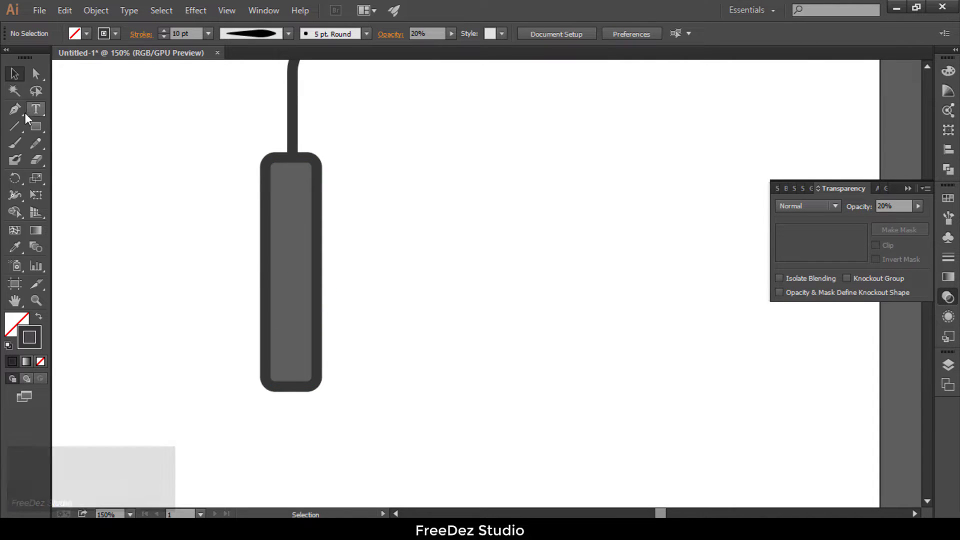
{"action": "left_click", "coordinate": [275, 157]}
{"action": "scroll", "coordinate": [306, 186], "scroll_direction": "up", "scroll_amount": 2}
{"action": "left_click_drag", "start_coordinate": [294, 158], "coordinate": [292, 188]}
{"action": "left_click", "coordinate": [294, 160], "text": "alt"}
{"action": "scroll", "coordinate": [306, 126], "scroll_direction": "down", "scroll_amount": 2}
{"action": "scroll", "coordinate": [308, 206], "scroll_direction": "up", "scroll_amount": 1}
{"action": "left_click", "coordinate": [301, 356]}
{"action": "left_click_drag", "start_coordinate": [265, 384], "coordinate": [237, 383]}
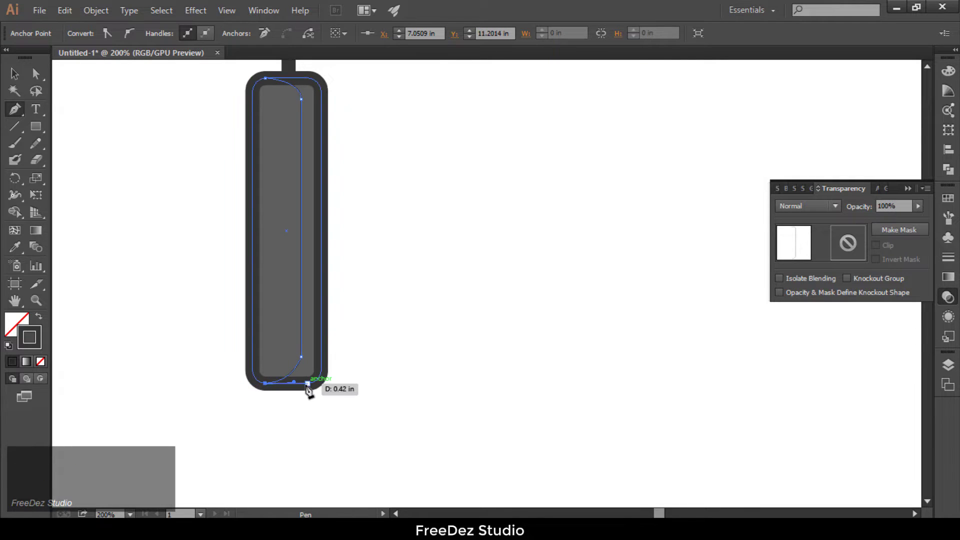
Step: Run the handle shadow path along the bottom edge and around the lower right corner
{"action": "left_click", "coordinate": [307, 384]}
{"action": "scroll", "coordinate": [312, 382], "scroll_direction": "up", "scroll_amount": 2}
{"action": "left_click", "coordinate": [325, 373]}
{"action": "left_click", "coordinate": [328, 358]}
{"action": "scroll", "coordinate": [323, 381], "scroll_direction": "down", "scroll_amount": 3}
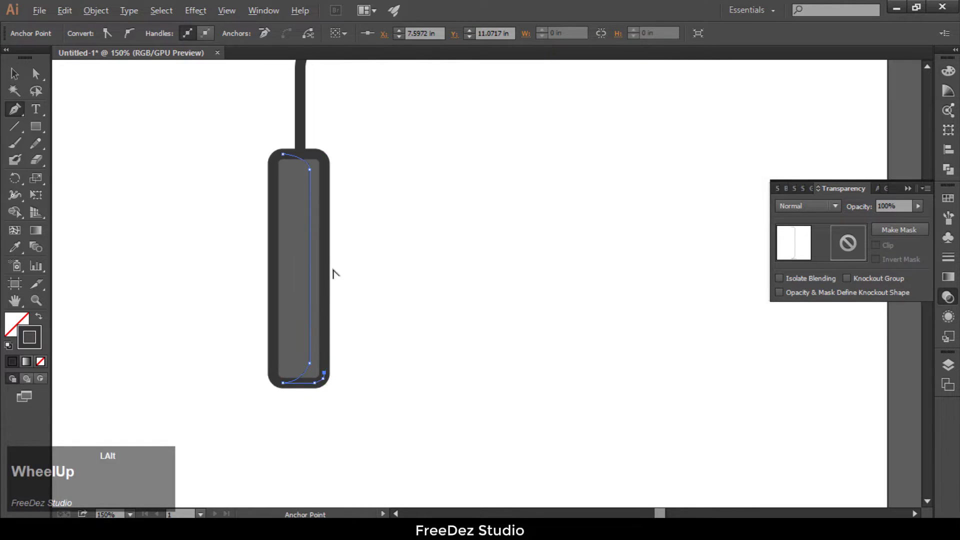
Step: Continue the handle shadow path up the right edge, around the upper right corner and back to its starting point to close it
{"action": "scroll", "coordinate": [325, 200], "scroll_direction": "up", "scroll_amount": 2}
{"action": "left_click", "coordinate": [319, 185]}
{"action": "scroll", "coordinate": [321, 190], "scroll_direction": "down", "scroll_amount": 3}
{"action": "scroll", "coordinate": [310, 280], "scroll_direction": "up", "scroll_amount": 4}
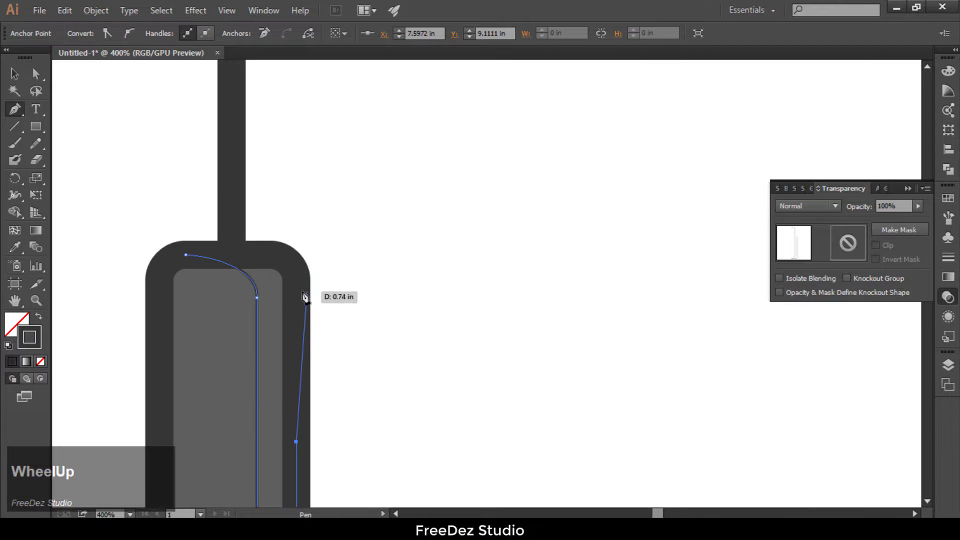
{"action": "left_click", "coordinate": [296, 289]}
{"action": "left_click_drag", "start_coordinate": [273, 254], "coordinate": [250, 255]}
{"action": "left_click", "coordinate": [273, 254], "text": "alt"}
{"action": "left_click", "coordinate": [186, 255]}
Step: Fill the handle's shadow shape with the 353535 palette colour and no stroke
{"action": "scroll", "coordinate": [348, 205], "scroll_direction": "down", "scroll_amount": 3}
{"action": "scroll", "coordinate": [320, 405], "scroll_direction": "up", "scroll_amount": 2}
{"action": "scroll", "coordinate": [280, 381], "scroll_direction": "down", "scroll_amount": 2}
{"action": "scroll", "coordinate": [438, 341], "scroll_direction": "down", "scroll_amount": 2}
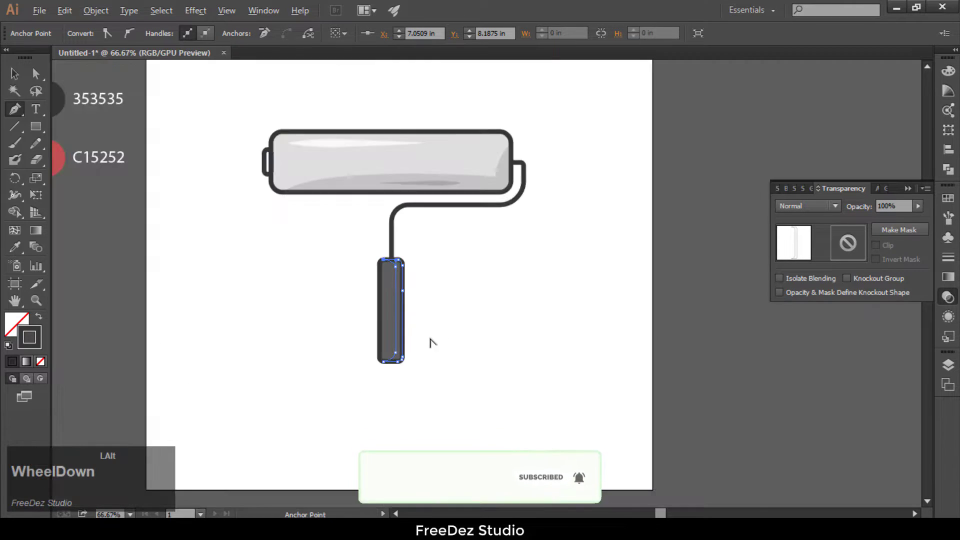
{"action": "scroll", "coordinate": [111, 191], "scroll_direction": "down", "scroll_amount": 2}
{"action": "scroll", "coordinate": [64, 137], "scroll_direction": "up", "scroll_amount": 2}
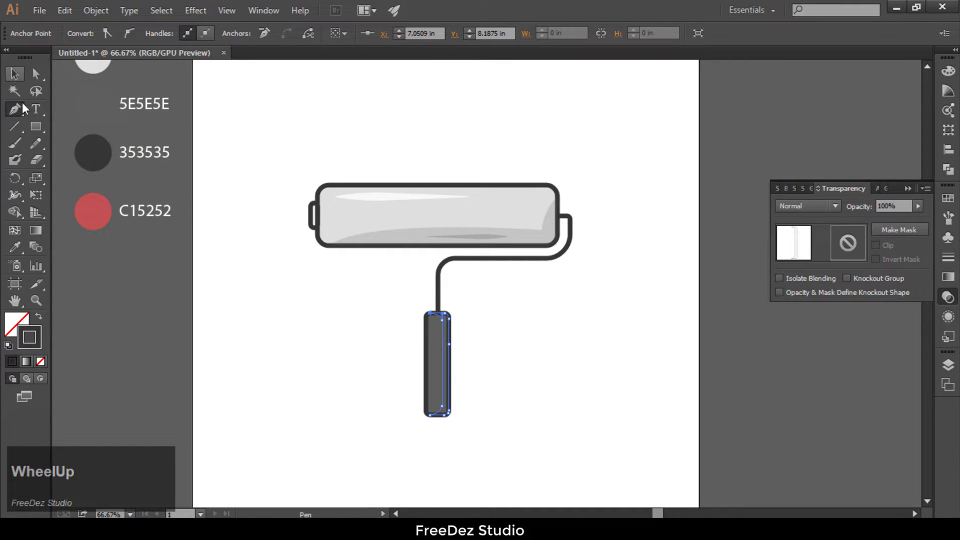
{"action": "left_click", "coordinate": [15, 246]}
{"action": "left_click", "coordinate": [89, 149]}
{"action": "left_click", "coordinate": [14, 77]}
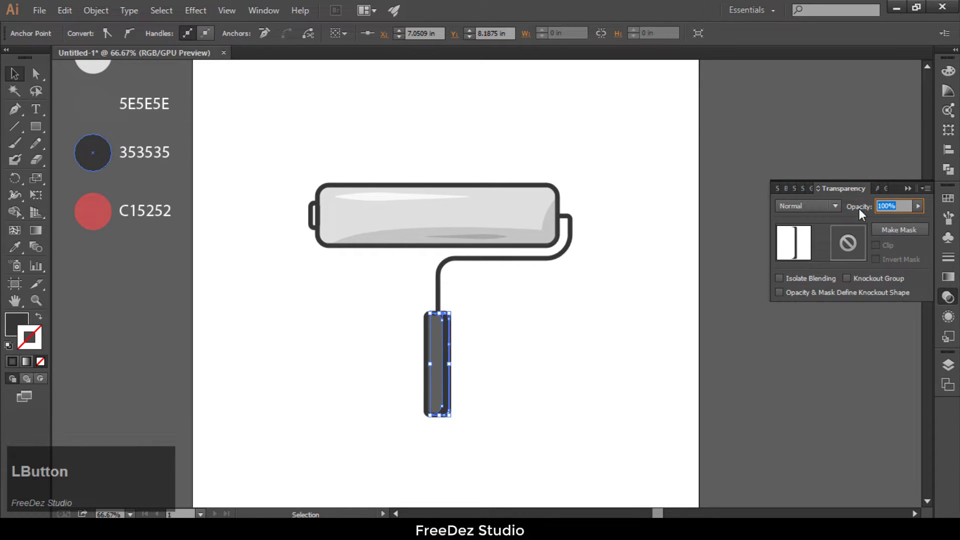
Step: Set the handle shadow shape's opacity to 20%
{"action": "type", "text": "20"}
{"action": "key", "text": "Return"}
{"action": "left_click", "coordinate": [521, 403]}
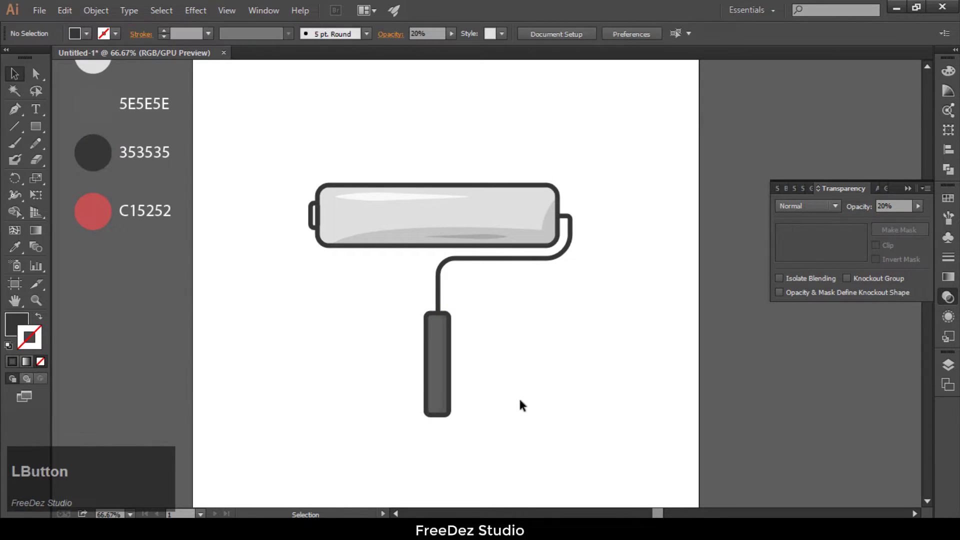
Step: Draw a straight vertical highlight line inside the handle near its left edge with the Pen tool
{"action": "scroll", "coordinate": [448, 417], "scroll_direction": "up", "scroll_amount": 2}
{"action": "scroll", "coordinate": [397, 314], "scroll_direction": "up", "scroll_amount": 1}
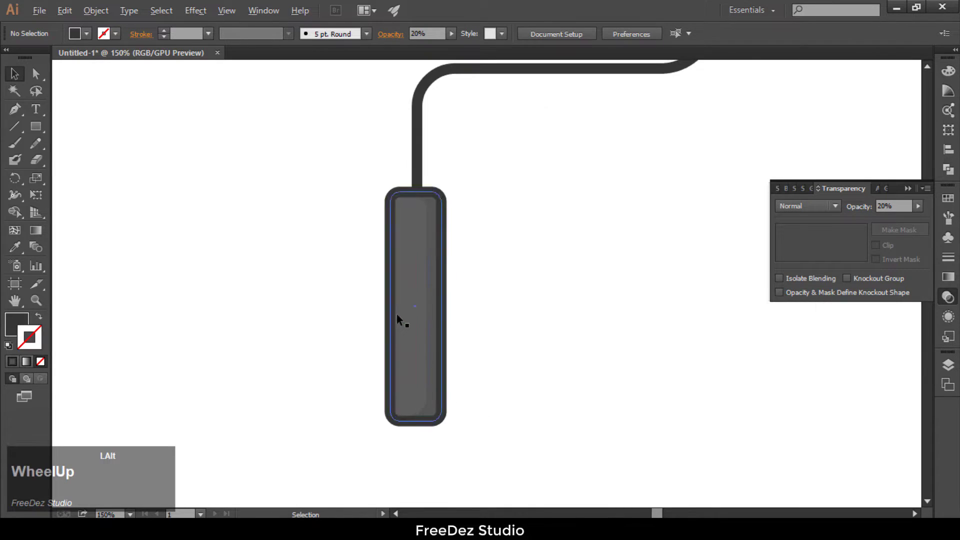
{"action": "left_click", "coordinate": [13, 114]}
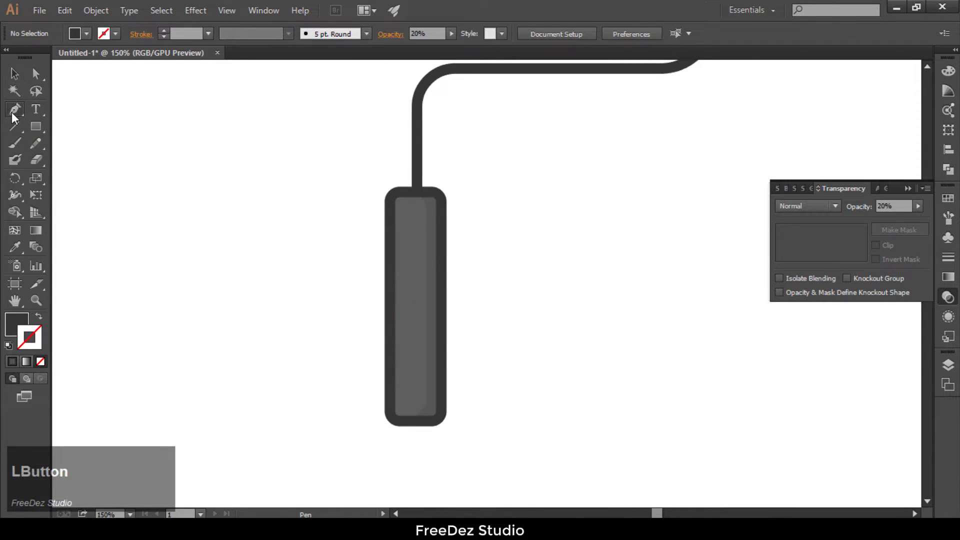
{"action": "left_click", "coordinate": [403, 333]}
{"action": "left_click", "coordinate": [403, 248]}
{"action": "key", "text": "Escape"}
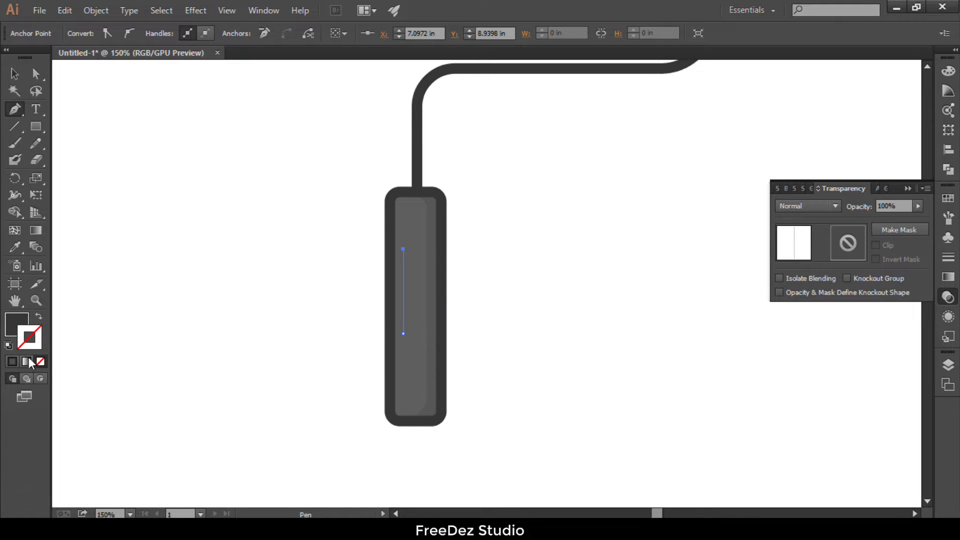
Step: Give the handle's highlight line the DEDEDE palette colour as its stroke and no fill
{"action": "left_click", "coordinate": [19, 329]}
{"action": "left_click", "coordinate": [41, 364]}
{"action": "scroll", "coordinate": [220, 342], "scroll_direction": "down", "scroll_amount": 3}
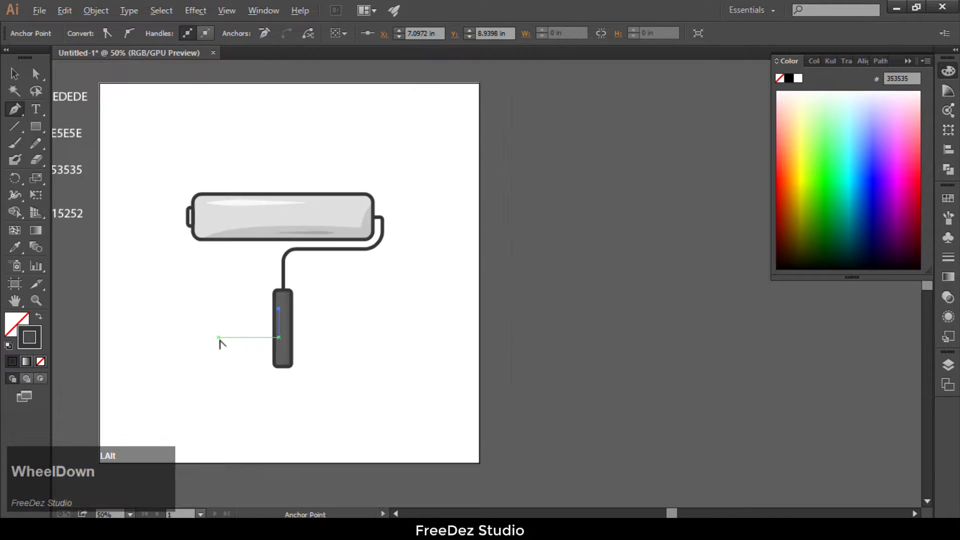
{"action": "scroll", "coordinate": [321, 302], "scroll_direction": "down", "scroll_amount": 1}
{"action": "scroll", "coordinate": [138, 232], "scroll_direction": "up", "scroll_amount": 1}
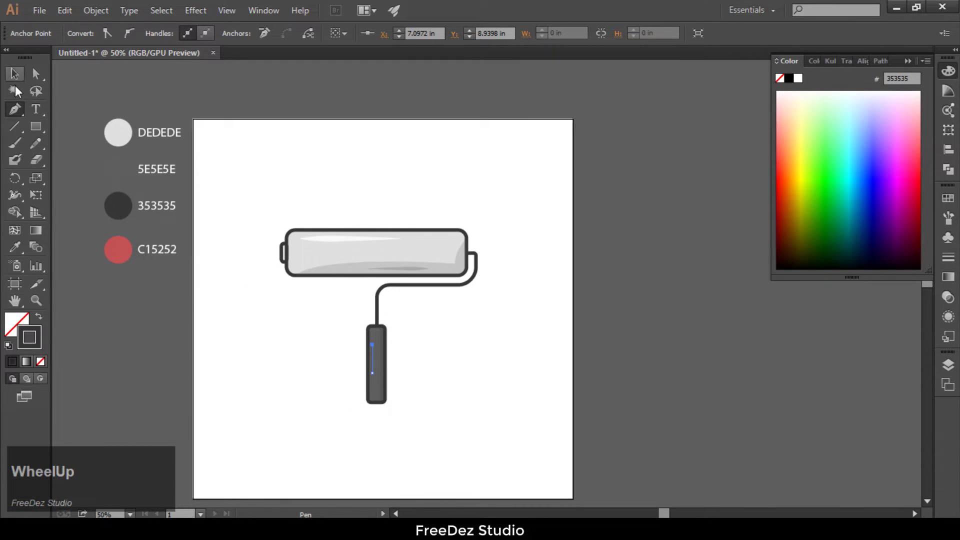
{"action": "left_click", "coordinate": [15, 246]}
{"action": "left_click", "coordinate": [124, 124]}
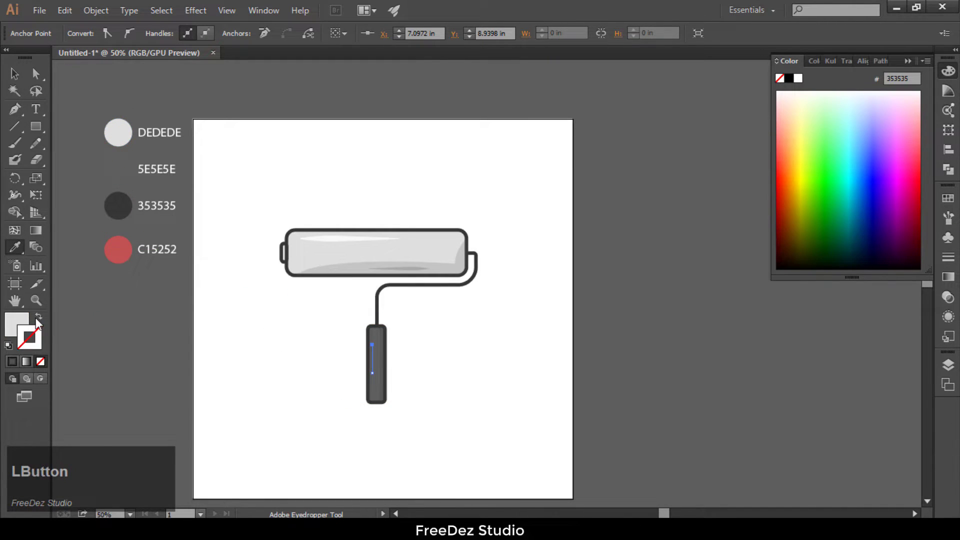
{"action": "left_click", "coordinate": [38, 318]}
Step: Set the handle's highlight line to a 5 pt stroke with a tapered width profile
{"action": "left_click", "coordinate": [15, 73]}
{"action": "scroll", "coordinate": [374, 370], "scroll_direction": "up", "scroll_amount": 5}
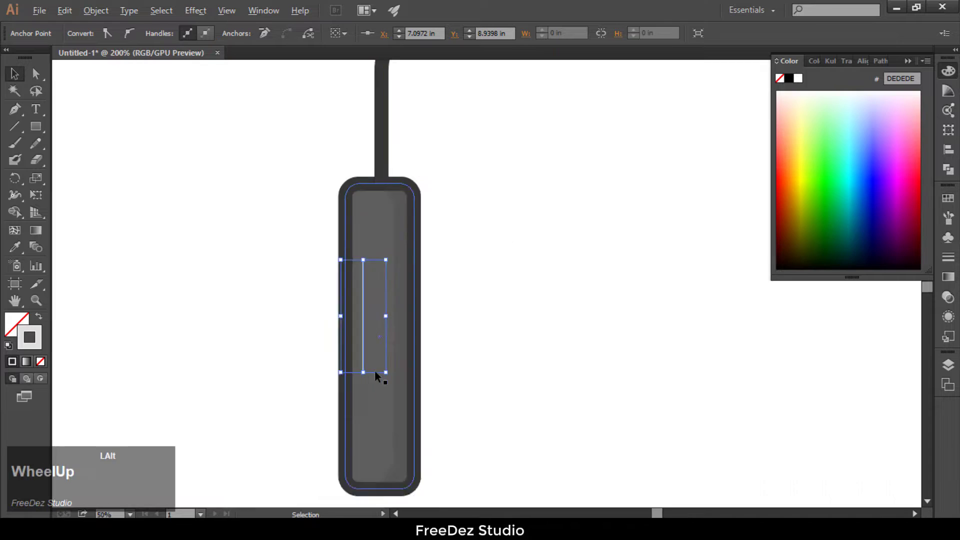
{"action": "left_click", "coordinate": [355, 288]}
{"action": "left_click", "coordinate": [164, 31]}
{"action": "left_click", "coordinate": [164, 31]}
{"action": "left_click", "coordinate": [165, 31]}
{"action": "left_click", "coordinate": [165, 31]}
{"action": "left_click", "coordinate": [288, 34]}
{"action": "left_click", "coordinate": [246, 165]}
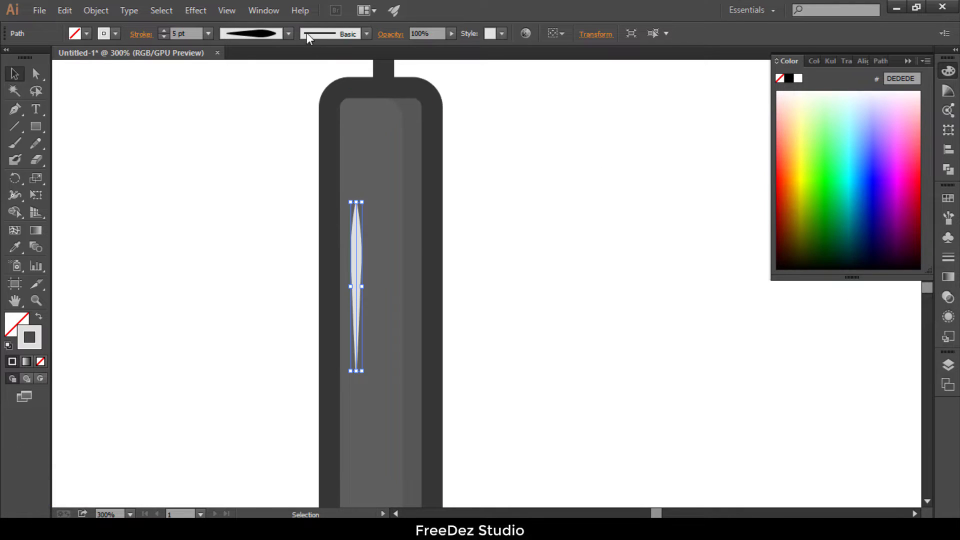
Step: Set the handle highlight's opacity to 20% and deselect it
{"action": "left_click", "coordinate": [263, 10]}
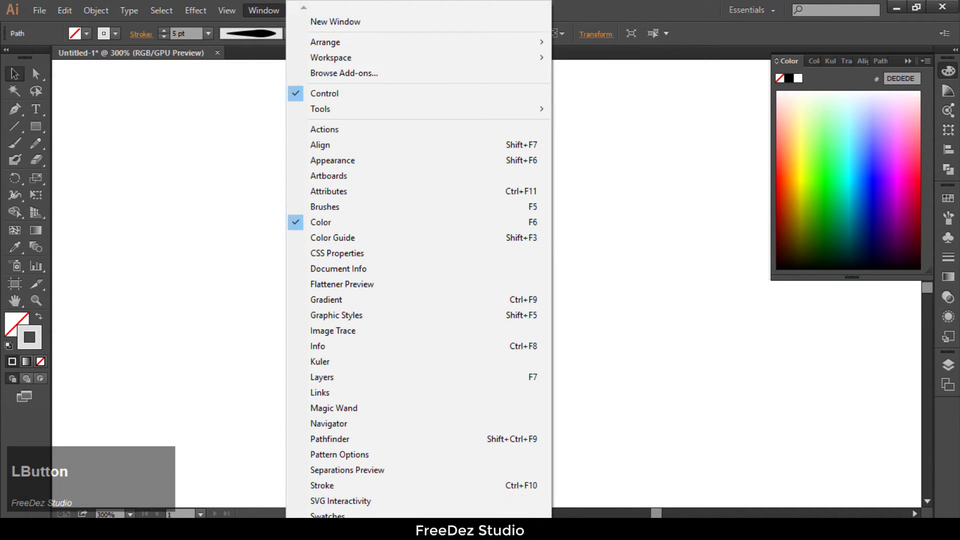
{"action": "mouse_move", "coordinate": [322, 528]}
{"action": "left_click", "coordinate": [316, 461]}
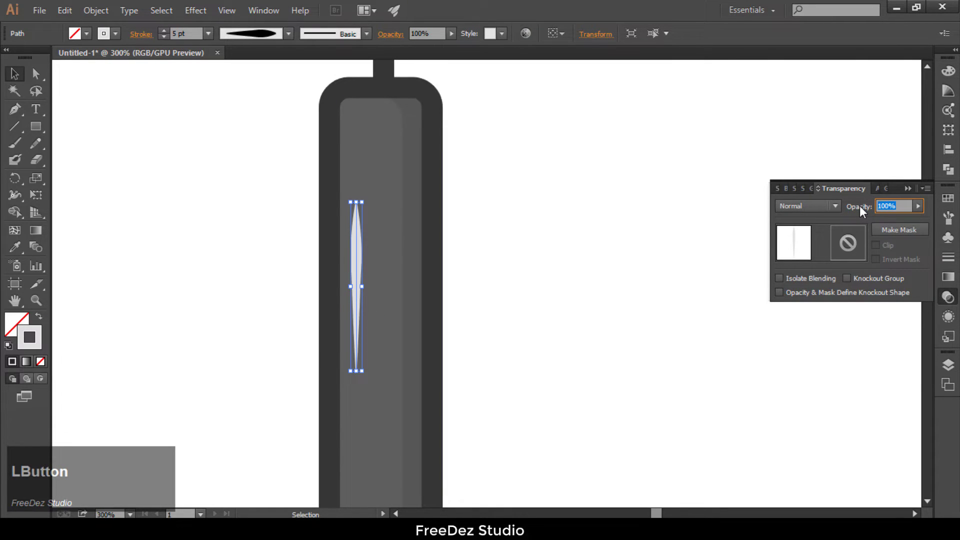
{"action": "type", "text": "20"}
{"action": "key", "text": "Return"}
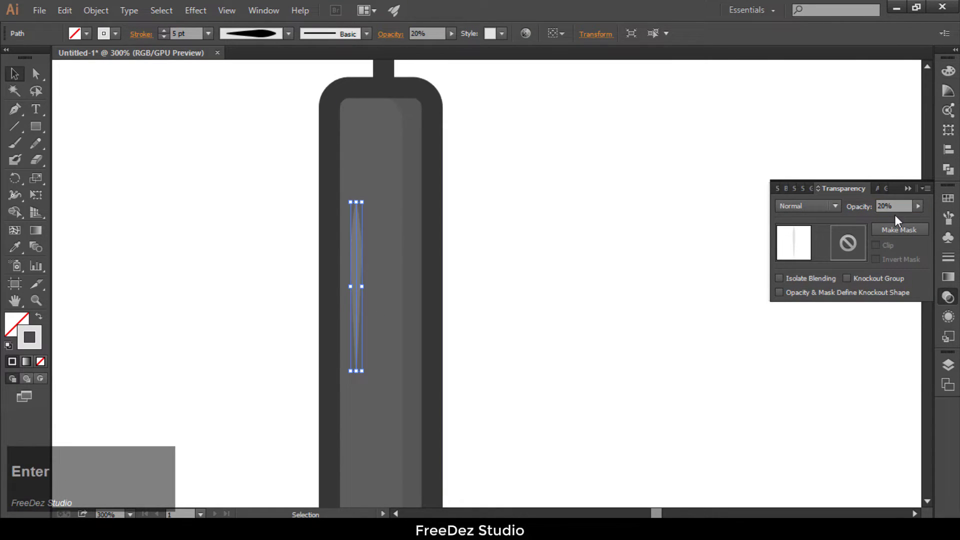
{"action": "left_click", "coordinate": [508, 212]}
{"action": "scroll", "coordinate": [681, 262], "scroll_direction": "down", "scroll_amount": 3}
{"action": "left_click", "coordinate": [699, 341]}
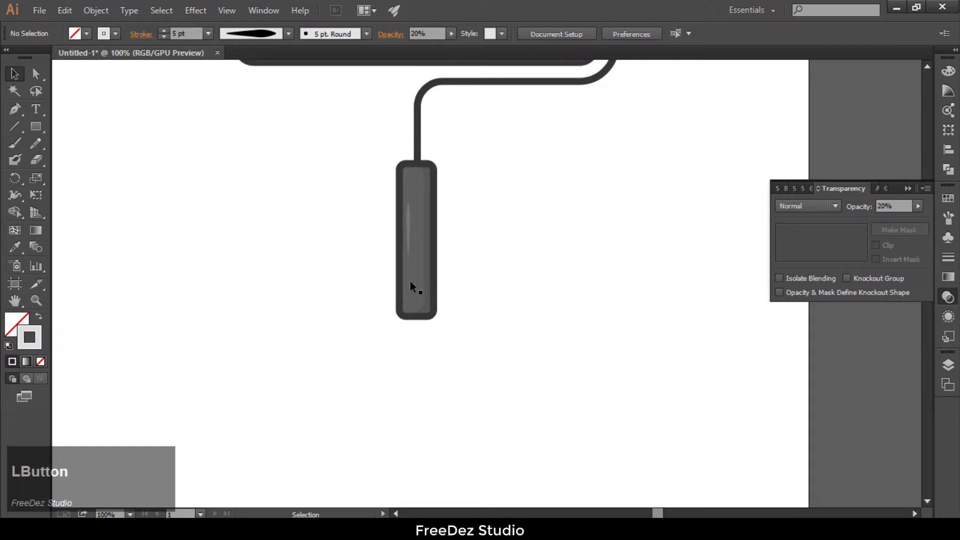
Step: Draw a rectangle about 1.033 by 4.032 in hanging from the roller's left end and fill it with the 5E5E5E palette colour
{"action": "scroll", "coordinate": [370, 285], "scroll_direction": "down", "scroll_amount": 2}
{"action": "scroll", "coordinate": [300, 262], "scroll_direction": "up", "scroll_amount": 1}
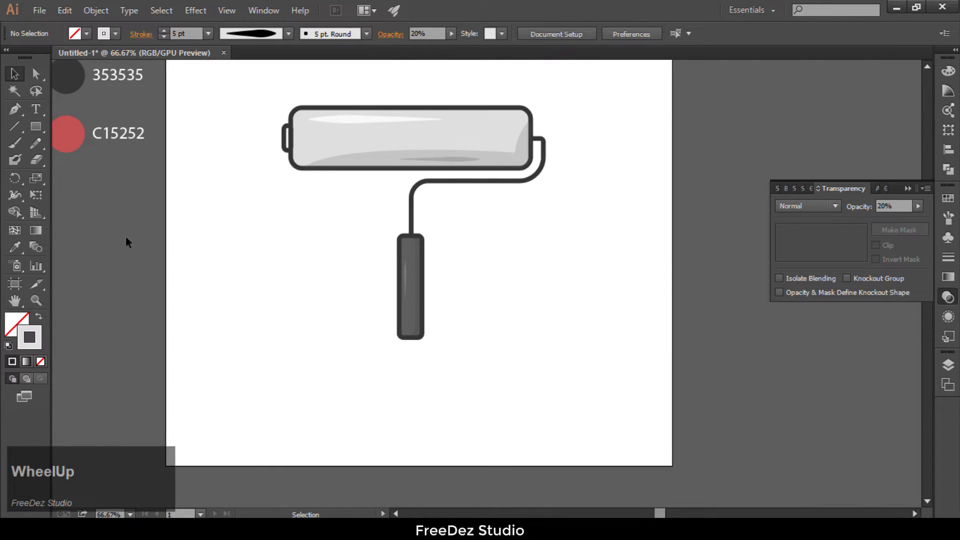
{"action": "left_click", "coordinate": [36, 126]}
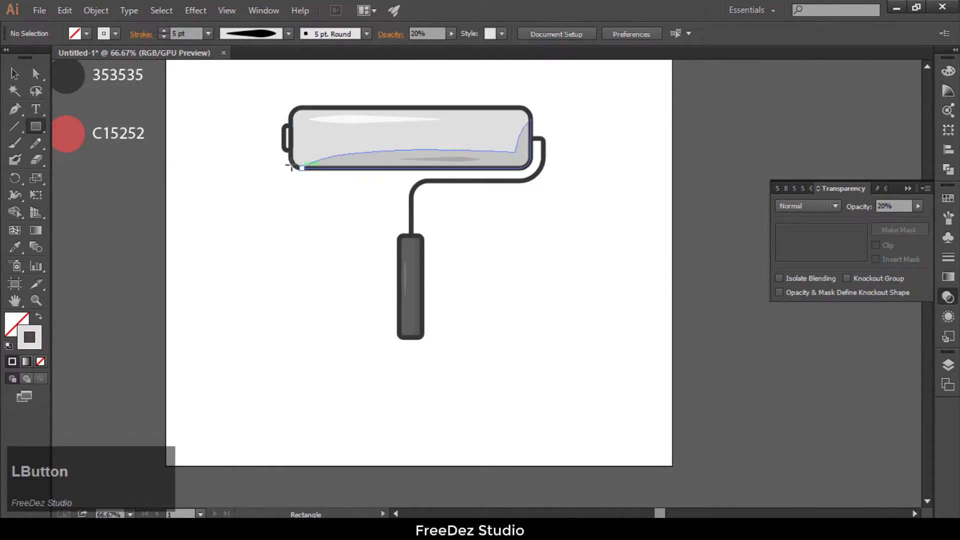
{"action": "left_click_drag", "start_coordinate": [291, 145], "coordinate": [326, 280]}
{"action": "left_click", "coordinate": [15, 247]}
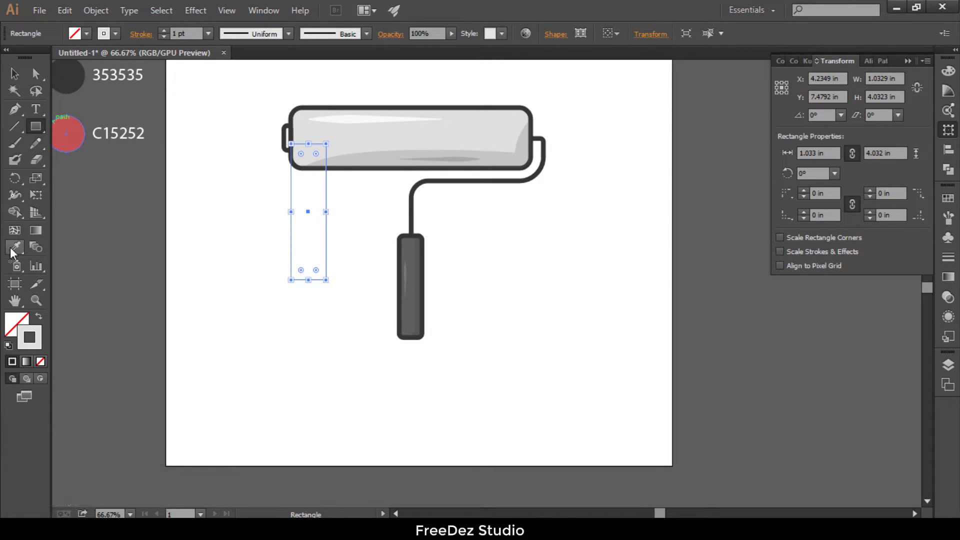
{"action": "scroll", "coordinate": [107, 139], "scroll_direction": "up", "scroll_amount": 1, "text": "alt"}
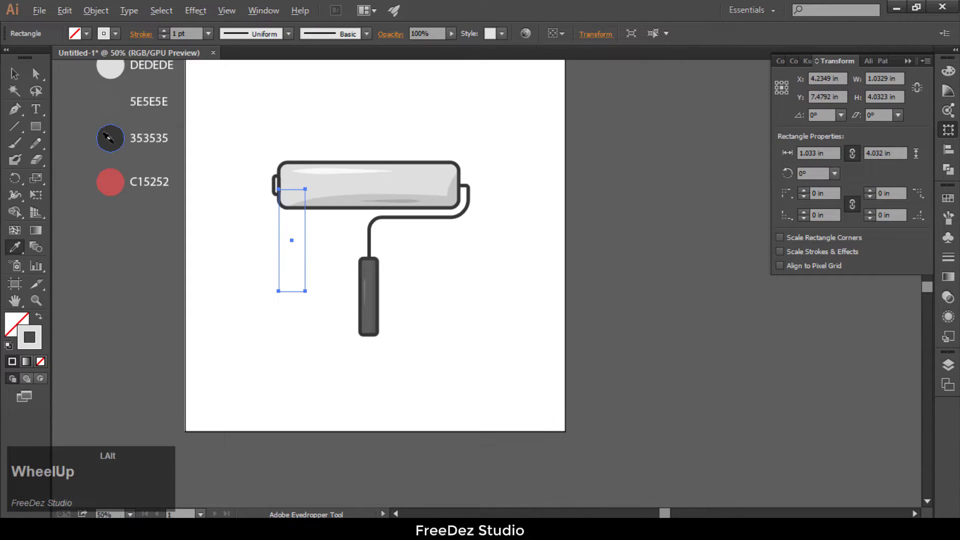
{"action": "left_click", "coordinate": [118, 100]}
{"action": "key", "text": "v"}
{"action": "scroll", "coordinate": [347, 266], "scroll_direction": "up", "scroll_amount": 2, "text": "alt"}
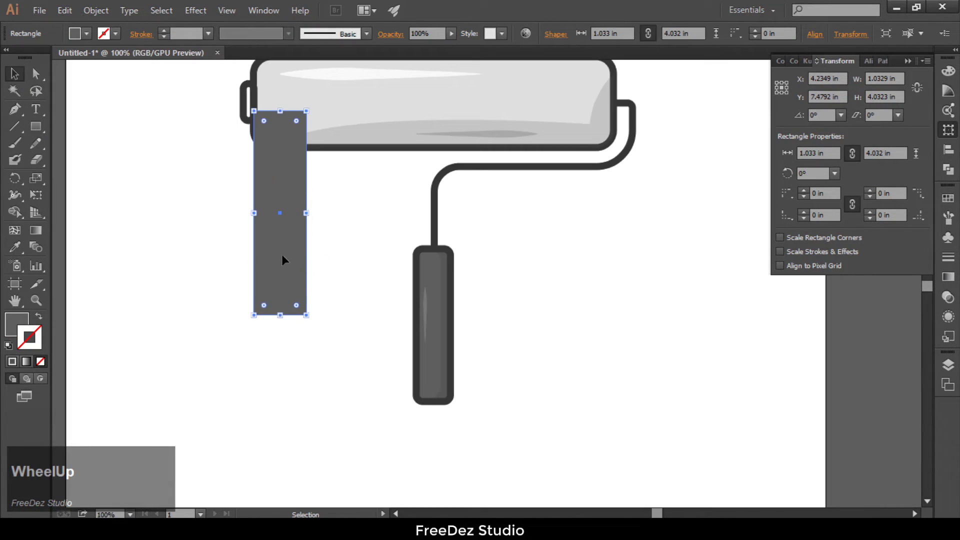
Step: Send the gray rectangle strip to the back, behind the roller
{"action": "right_click", "coordinate": [281, 254]}
{"action": "left_click", "coordinate": [413, 459]}
{"action": "left_click", "coordinate": [463, 502]}
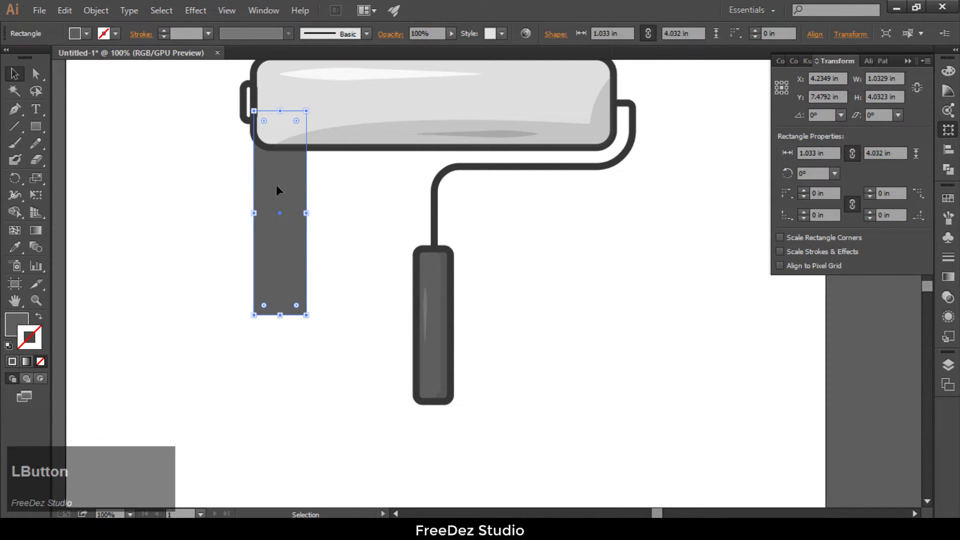
Step: Duplicate the strip and shape the copy into a 1.033 in circle with 0.52 in corners that rounds the first strip's lower end
{"action": "left_click_drag", "start_coordinate": [283, 243], "coordinate": [282, 449]}
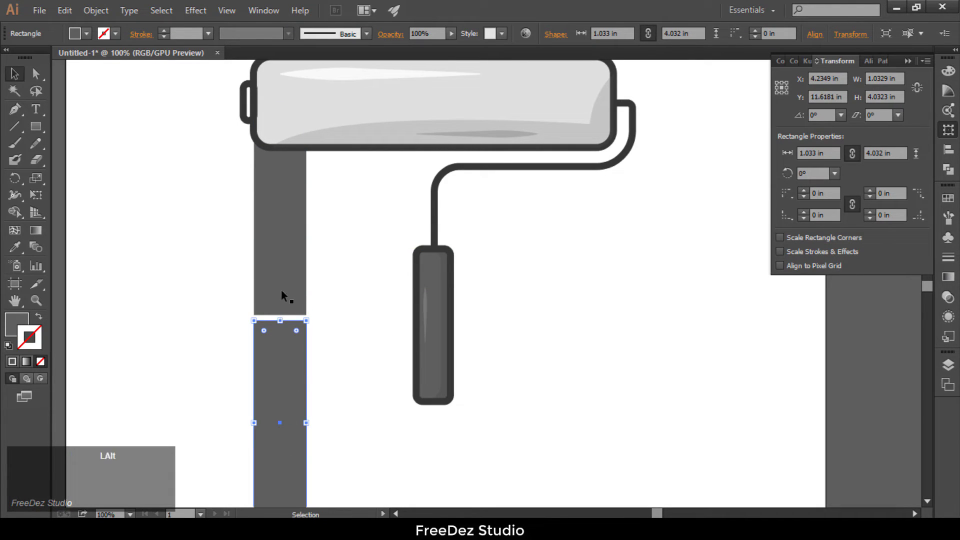
{"action": "scroll", "coordinate": [281, 290], "scroll_direction": "up", "scroll_amount": 1}
{"action": "left_click_drag", "start_coordinate": [290, 286], "coordinate": [278, 257]}
{"action": "scroll", "coordinate": [288, 279], "scroll_direction": "up", "scroll_amount": 2}
{"action": "scroll", "coordinate": [167, 313], "scroll_direction": "down", "scroll_amount": 1}
{"action": "left_click", "coordinate": [233, 320]}
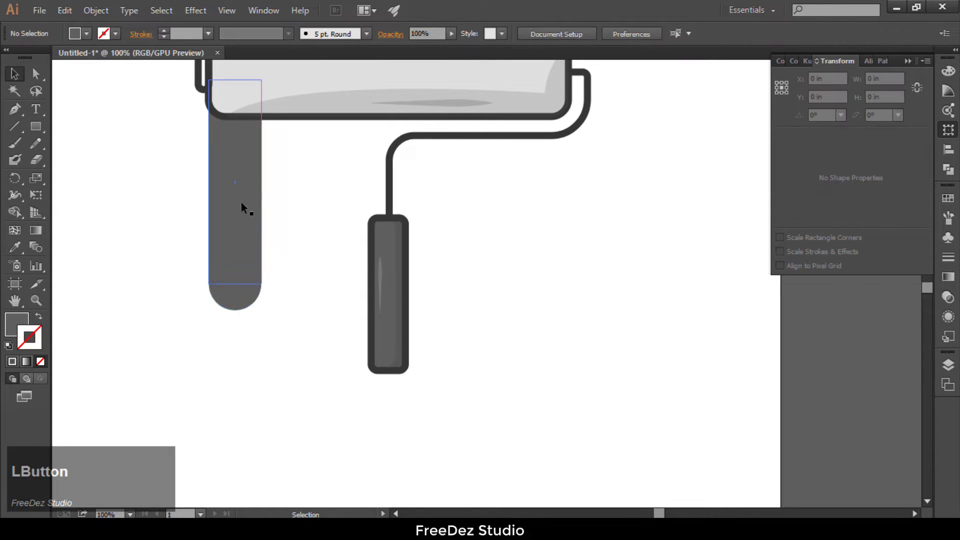
Step: Copy the strip side by side across the roller's width at varied heights, and extend the last copy upward to about 4.668 in tall
{"action": "left_click_drag", "start_coordinate": [241, 225], "coordinate": [542, 247]}
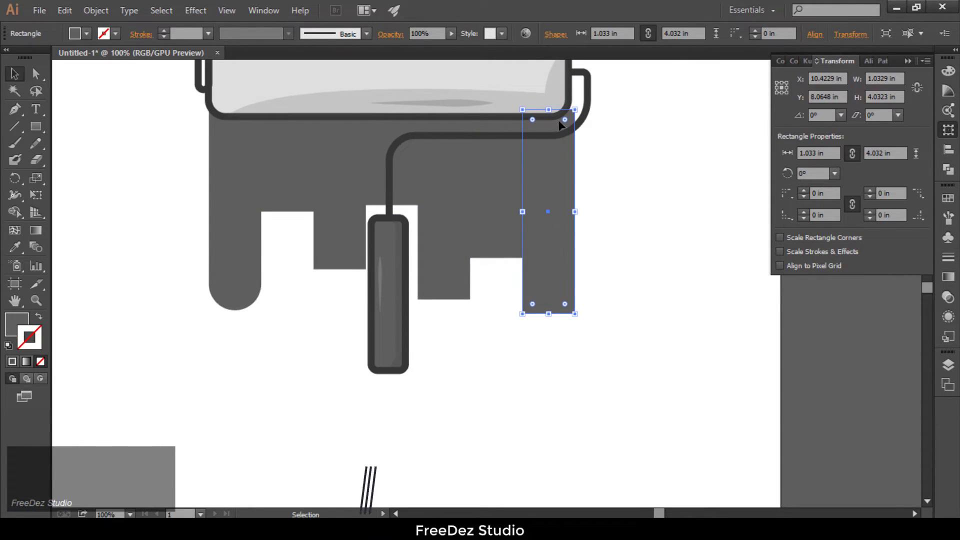
{"action": "left_click_drag", "start_coordinate": [549, 109], "coordinate": [550, 77]}
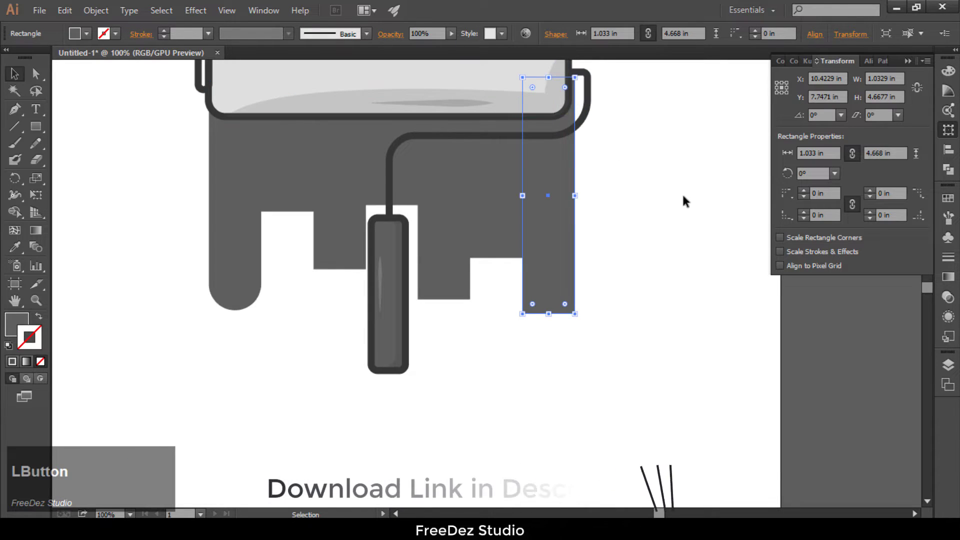
Step: Copy the circle onto the second strip's lower end and subtract it from the strip with Minus Front
{"action": "scroll", "coordinate": [459, 229], "scroll_direction": "down", "scroll_amount": 1}
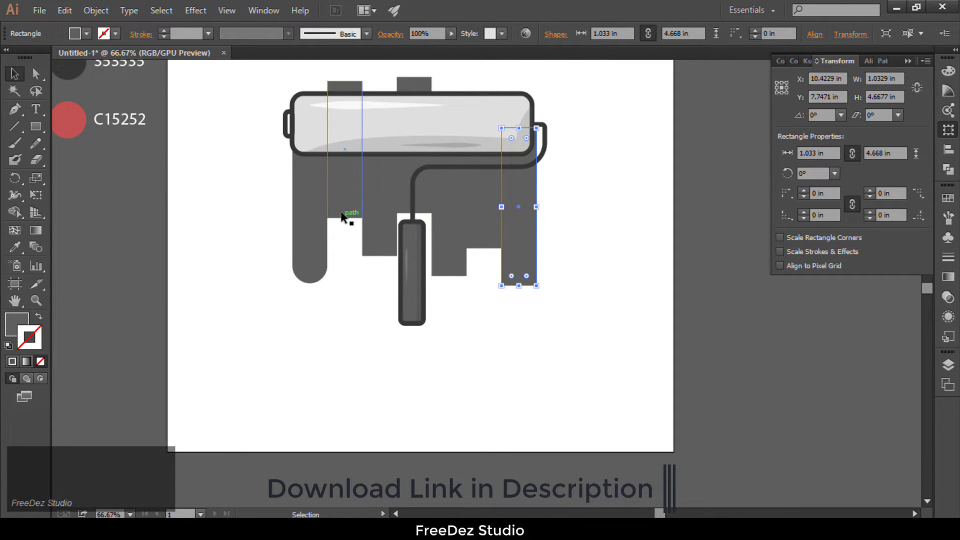
{"action": "left_click", "coordinate": [316, 261]}
{"action": "scroll", "coordinate": [316, 259], "scroll_direction": "up", "scroll_amount": 2}
{"action": "left_click_drag", "start_coordinate": [314, 277], "coordinate": [392, 169]}
{"action": "key", "text": "ctrl+z"}
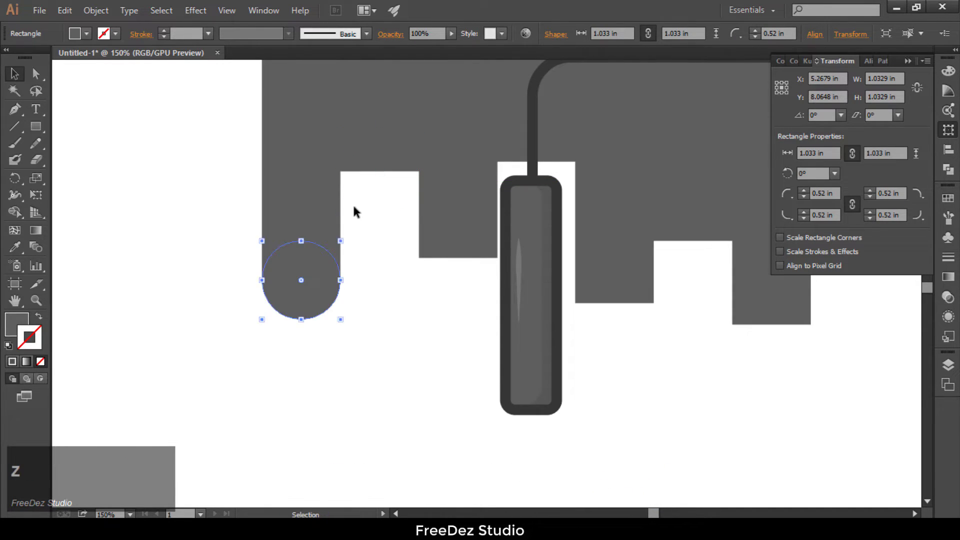
{"action": "left_click_drag", "start_coordinate": [334, 245], "coordinate": [394, 149]}
{"action": "left_click", "coordinate": [390, 106], "text": "shift"}
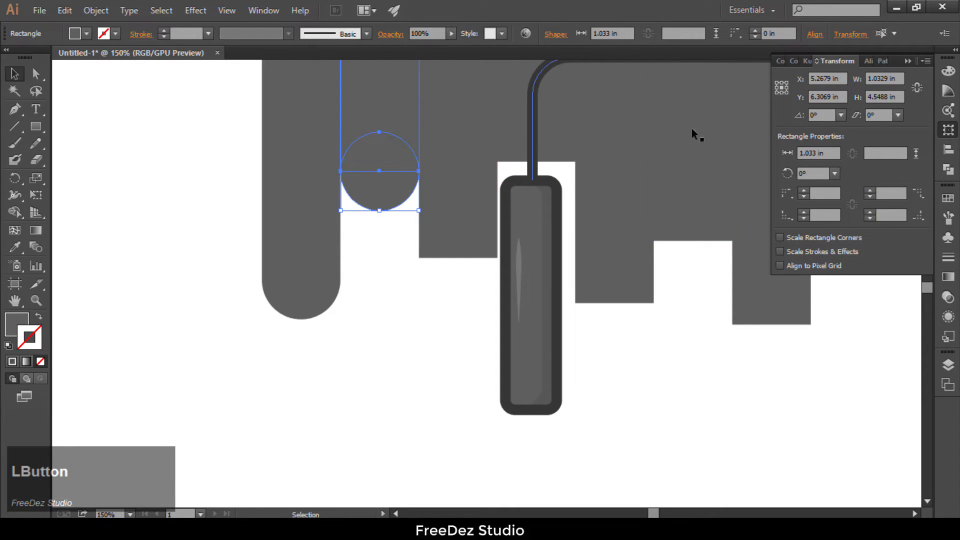
{"action": "left_click", "coordinate": [950, 170]}
{"action": "left_click", "coordinate": [808, 94]}
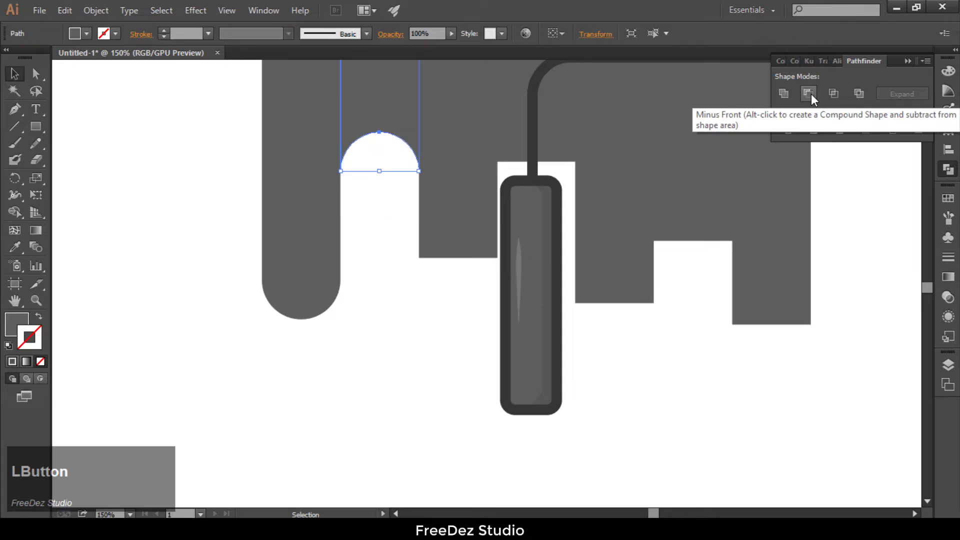
Step: Copy the circle onto the third strip's lower end and unite the two shapes
{"action": "left_click_drag", "start_coordinate": [304, 292], "coordinate": [461, 270]}
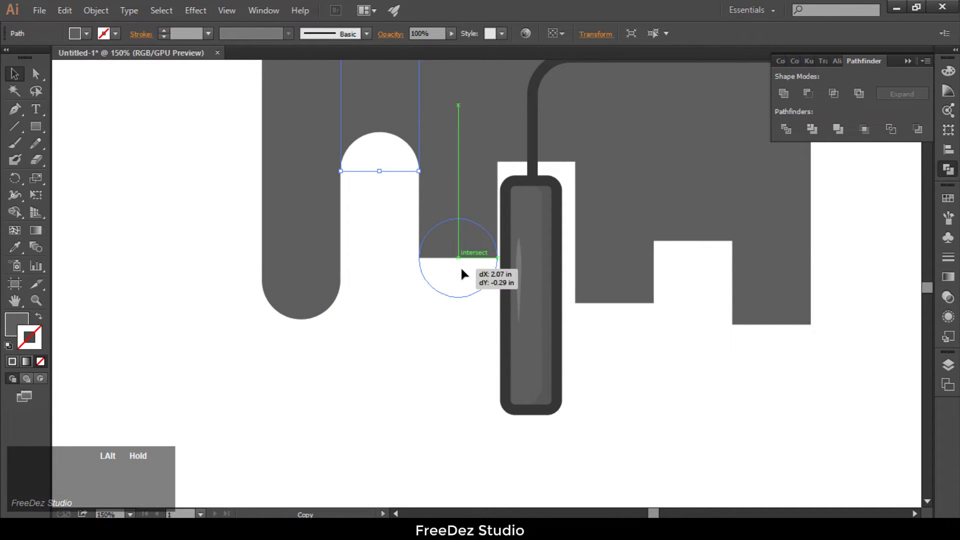
{"action": "left_click", "coordinate": [474, 186], "text": "shift"}
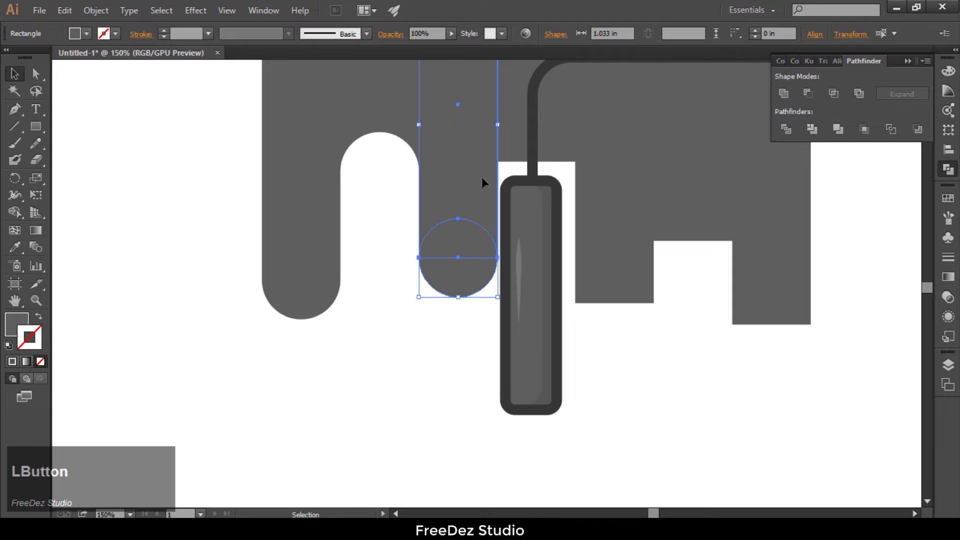
{"action": "left_click", "coordinate": [784, 94]}
Step: Copy the circle onto the fourth strip's lower end, above the handle, and subtract it with Minus Front
{"action": "left_click_drag", "start_coordinate": [287, 290], "coordinate": [523, 174]}
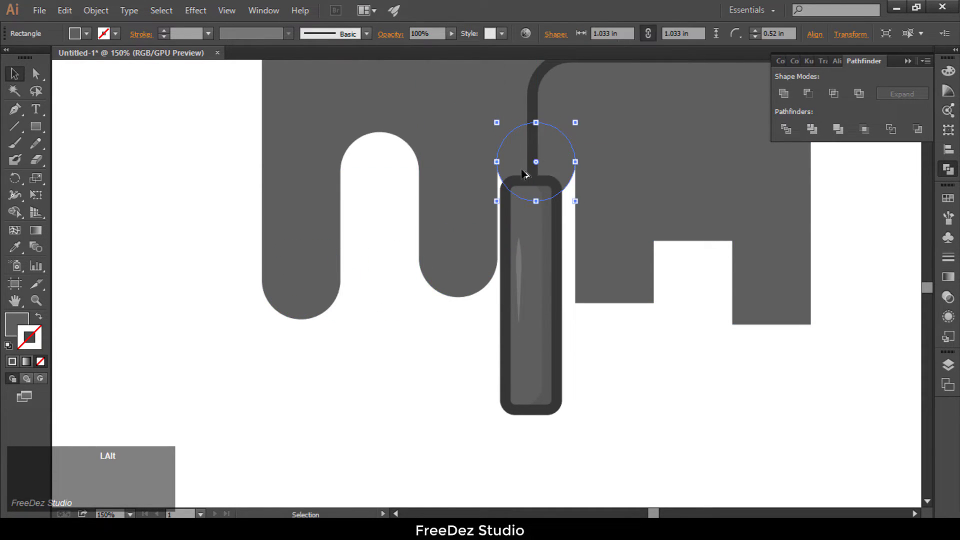
{"action": "left_click", "coordinate": [552, 106], "text": "shift"}
{"action": "left_click", "coordinate": [781, 95]}
{"action": "key", "text": "ctrl+z"}
{"action": "left_click", "coordinate": [809, 94]}
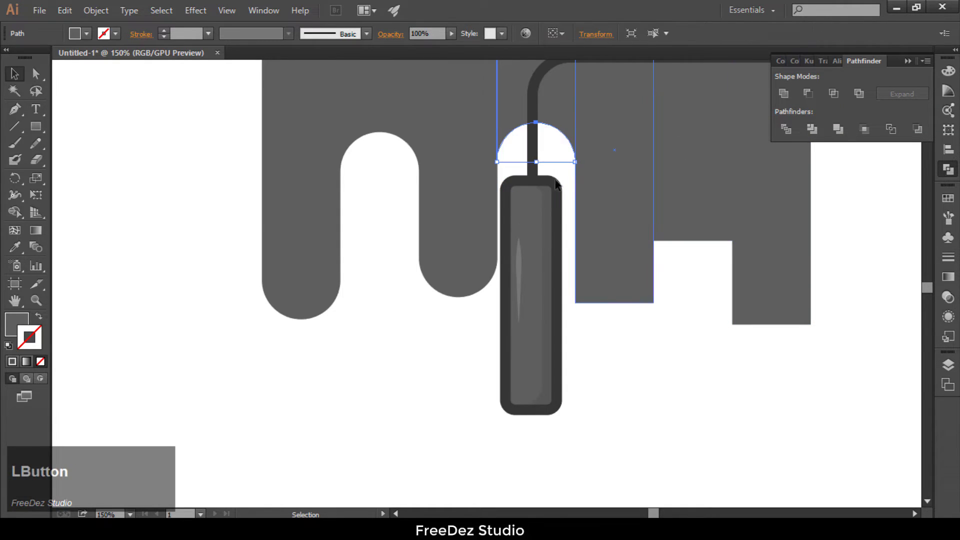
Step: Copy the circle onto the fifth strip's lower end and unite it with that strip
{"action": "left_click_drag", "start_coordinate": [308, 294], "coordinate": [620, 315]}
{"action": "key", "text": "alt"}
{"action": "left_click", "coordinate": [638, 236], "text": "shift"}
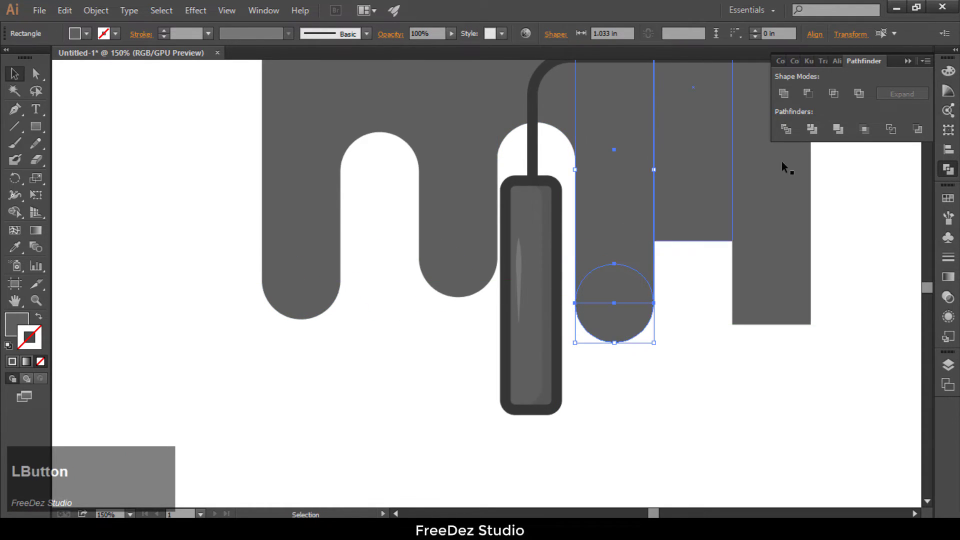
{"action": "left_click", "coordinate": [783, 94]}
Step: Subtract a circle copy from the sixth strip's lower end, and place another circle copy on the seventh strip's lower end
{"action": "left_click_drag", "start_coordinate": [305, 279], "coordinate": [697, 245]}
{"action": "left_click", "coordinate": [715, 180], "text": "shift"}
{"action": "left_click", "coordinate": [807, 93]}
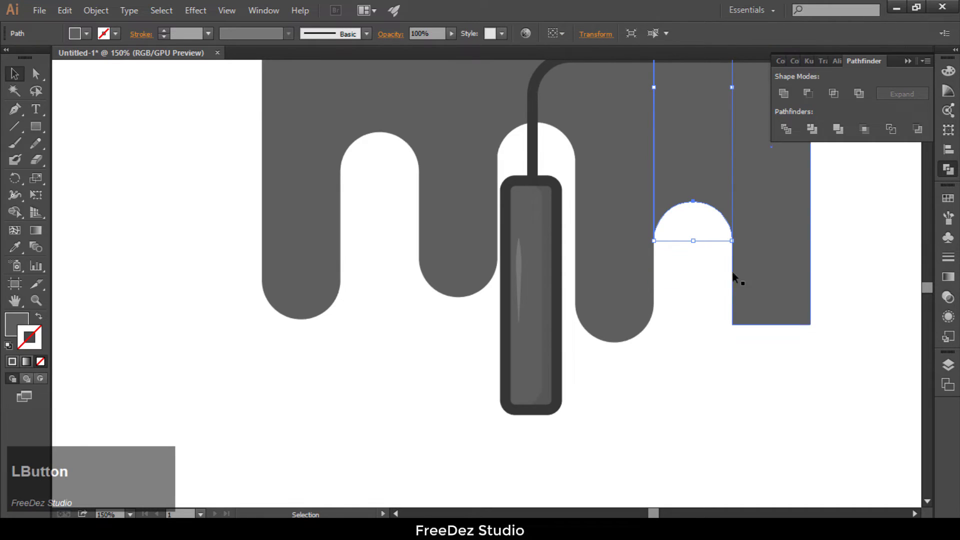
{"action": "left_click_drag", "start_coordinate": [305, 284], "coordinate": [778, 324]}
Step: Unite the original circle with the first strip
{"action": "left_click", "coordinate": [289, 386]}
{"action": "left_click", "coordinate": [314, 271]}
{"action": "left_click", "coordinate": [315, 210], "text": "shift"}
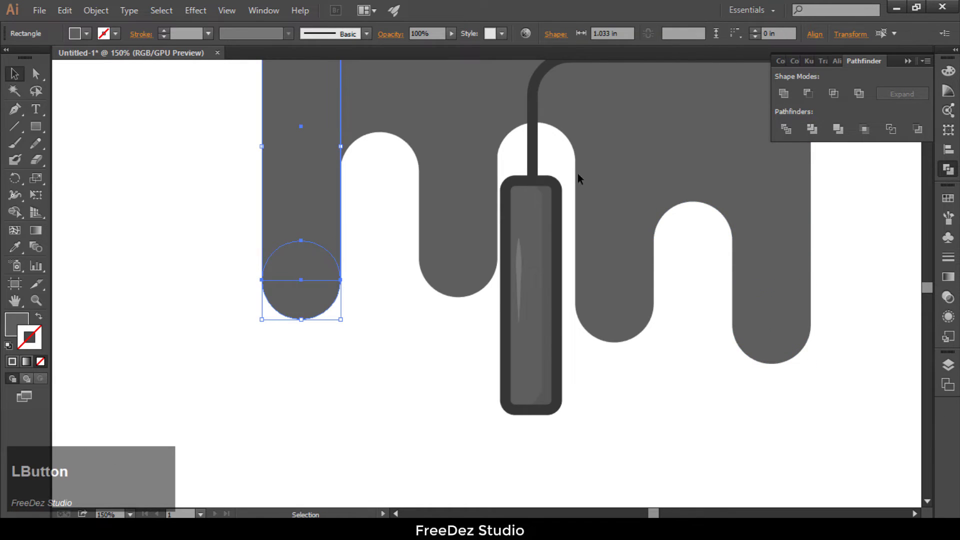
{"action": "left_click", "coordinate": [783, 94]}
Step: Unite the seven strips into one paint shape with Pathfinder Unite, leaving the last strip's circle separate
{"action": "left_click", "coordinate": [852, 264]}
{"action": "scroll", "coordinate": [589, 244], "scroll_direction": "down", "scroll_amount": 2}
{"action": "left_click", "coordinate": [611, 233]}
{"action": "left_click", "coordinate": [571, 220], "text": "shift"}
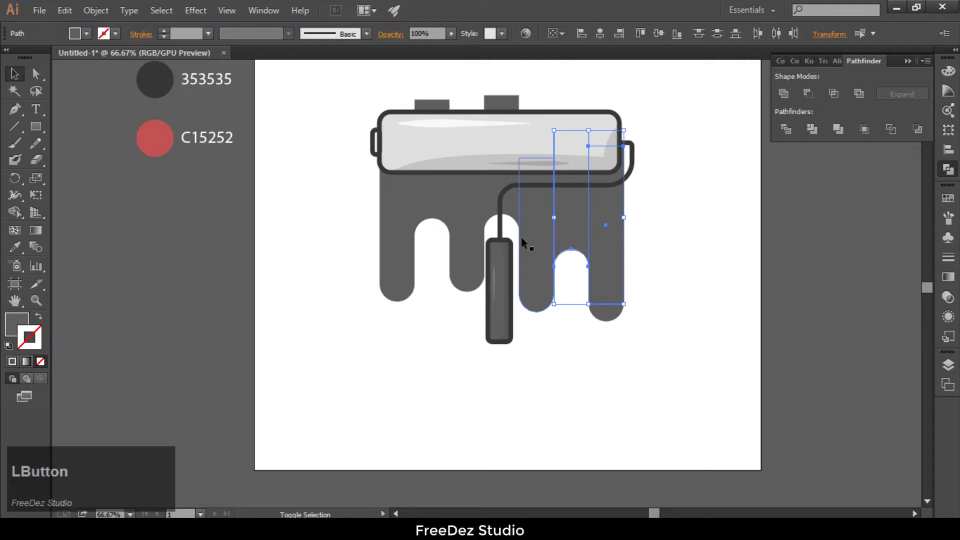
{"action": "left_click", "coordinate": [505, 200], "text": "shift"}
{"action": "left_click", "coordinate": [468, 212], "text": "shift"}
{"action": "left_click", "coordinate": [430, 204], "text": "shift"}
{"action": "left_click", "coordinate": [396, 220], "text": "shift"}
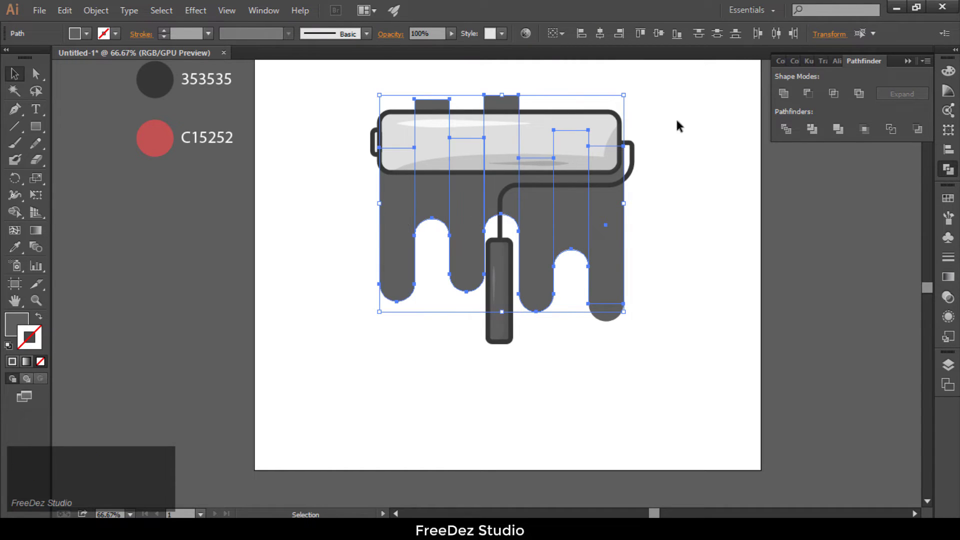
{"action": "left_click", "coordinate": [784, 93]}
Step: Move the united paint shape down so its upper end hides behind the roller, and align its sides with the roller
{"action": "left_click_drag", "start_coordinate": [506, 98], "coordinate": [506, 124]}
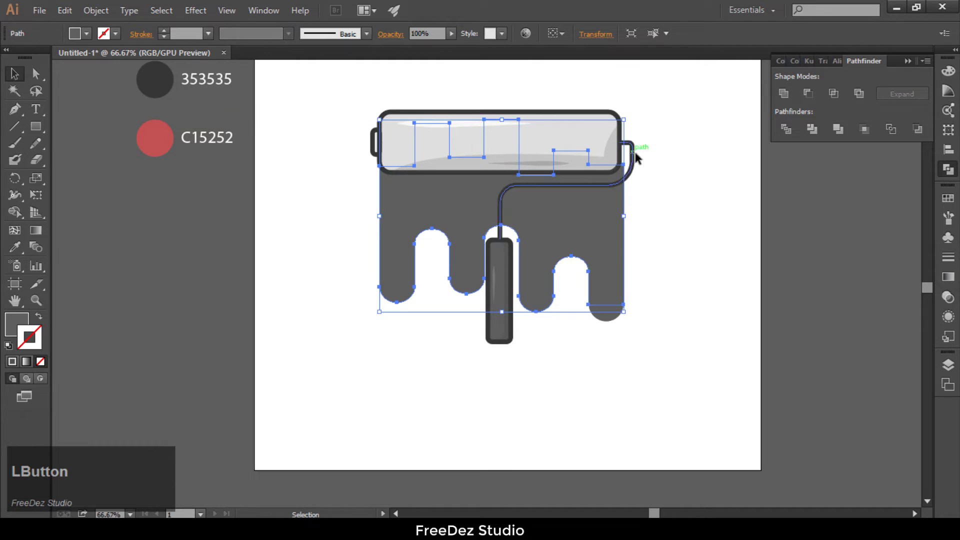
{"action": "left_click", "coordinate": [702, 189]}
{"action": "scroll", "coordinate": [478, 255], "scroll_direction": "up", "scroll_amount": 1}
{"action": "left_click", "coordinate": [523, 99]}
{"action": "left_click_drag", "start_coordinate": [524, 99], "coordinate": [524, 95]}
{"action": "left_click", "coordinate": [739, 263]}
Step: Fill the united paint shape with the light gray DEDEDE from the palette
{"action": "scroll", "coordinate": [528, 199], "scroll_direction": "down", "scroll_amount": 1}
{"action": "scroll", "coordinate": [410, 272], "scroll_direction": "down", "scroll_amount": 1}
{"action": "scroll", "coordinate": [415, 272], "scroll_direction": "up", "scroll_amount": 1}
{"action": "left_click", "coordinate": [443, 278]}
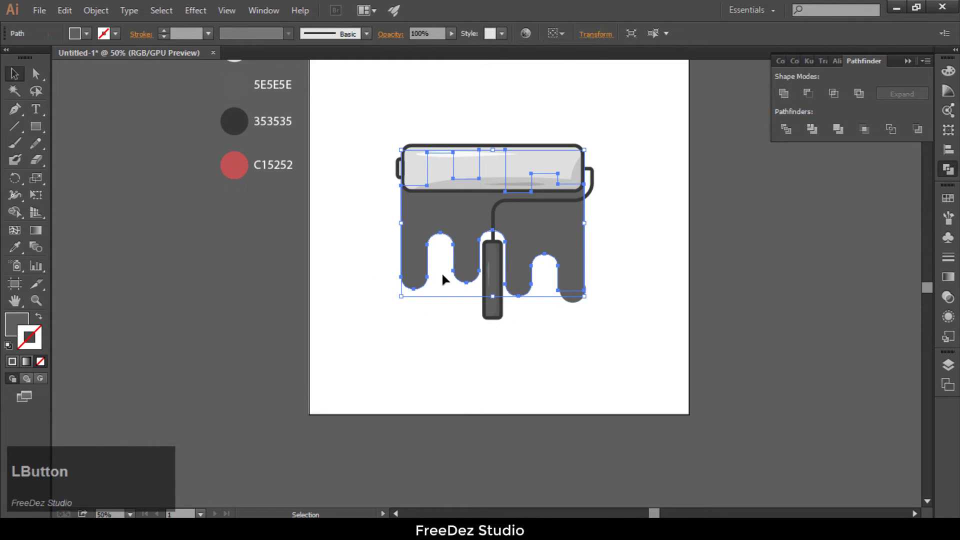
{"action": "left_click", "coordinate": [13, 249]}
{"action": "scroll", "coordinate": [236, 220], "scroll_direction": "down", "scroll_amount": 1}
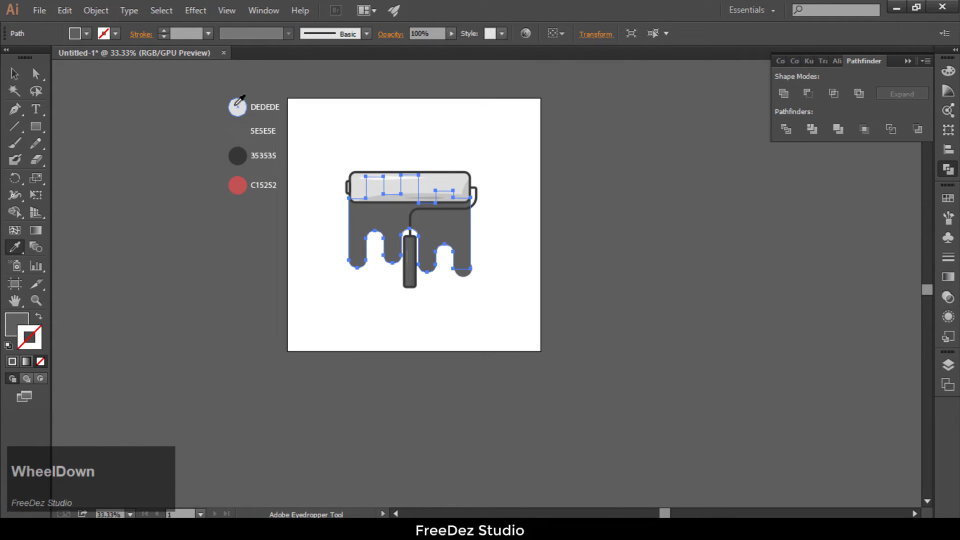
{"action": "left_click", "coordinate": [238, 103]}
{"action": "left_click", "coordinate": [19, 75]}
Step: Align the leftover dark circle with the last drip's lower end and unite it with the paint shape
{"action": "left_click", "coordinate": [632, 321]}
{"action": "scroll", "coordinate": [468, 287], "scroll_direction": "up", "scroll_amount": 3}
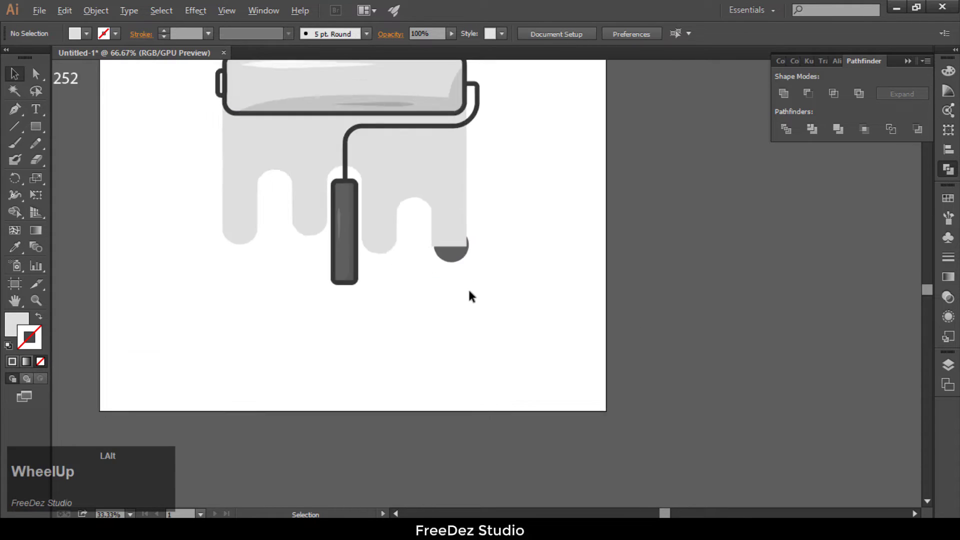
{"action": "left_click_drag", "start_coordinate": [433, 232], "coordinate": [430, 233]}
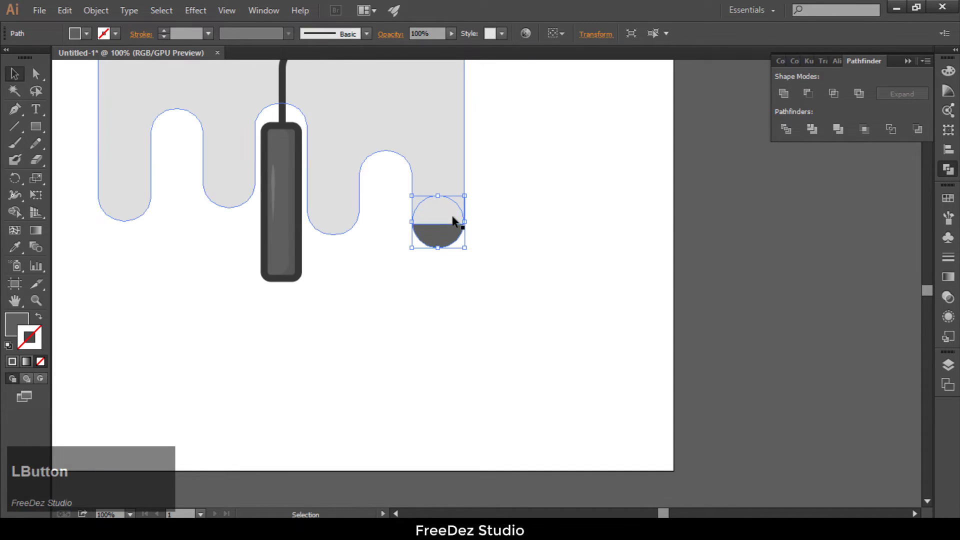
{"action": "scroll", "coordinate": [454, 232], "scroll_direction": "up", "scroll_amount": 3}
{"action": "left_click", "coordinate": [432, 112], "text": "shift"}
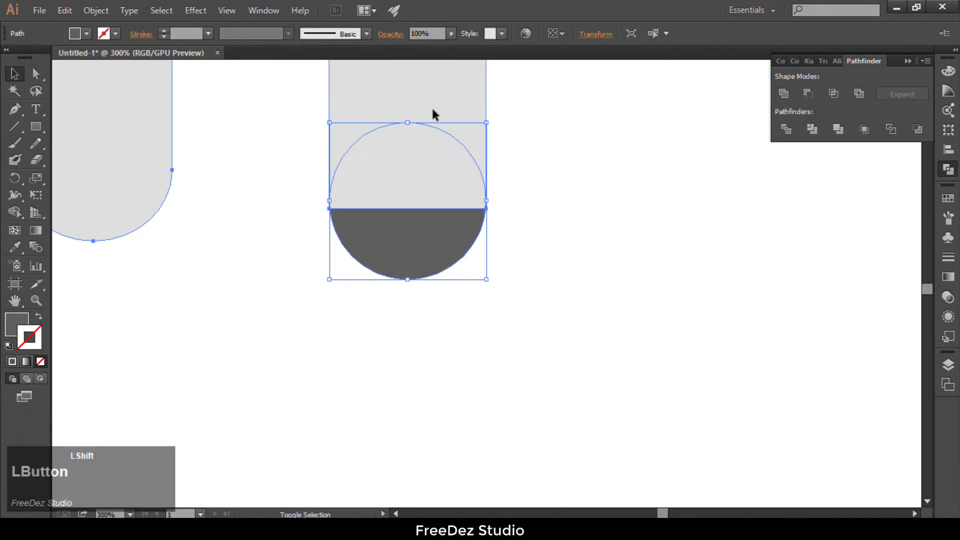
{"action": "left_click", "coordinate": [784, 93]}
Step: Draw a rectangle about 1.02 by 2.02 in, matching the first drip's width, starting at that drip's lower part
{"action": "scroll", "coordinate": [509, 244], "scroll_direction": "down", "scroll_amount": 3}
{"action": "scroll", "coordinate": [509, 244], "scroll_direction": "down", "scroll_amount": 2}
{"action": "left_click", "coordinate": [504, 283]}
{"action": "scroll", "coordinate": [241, 222], "scroll_direction": "down", "scroll_amount": 1}
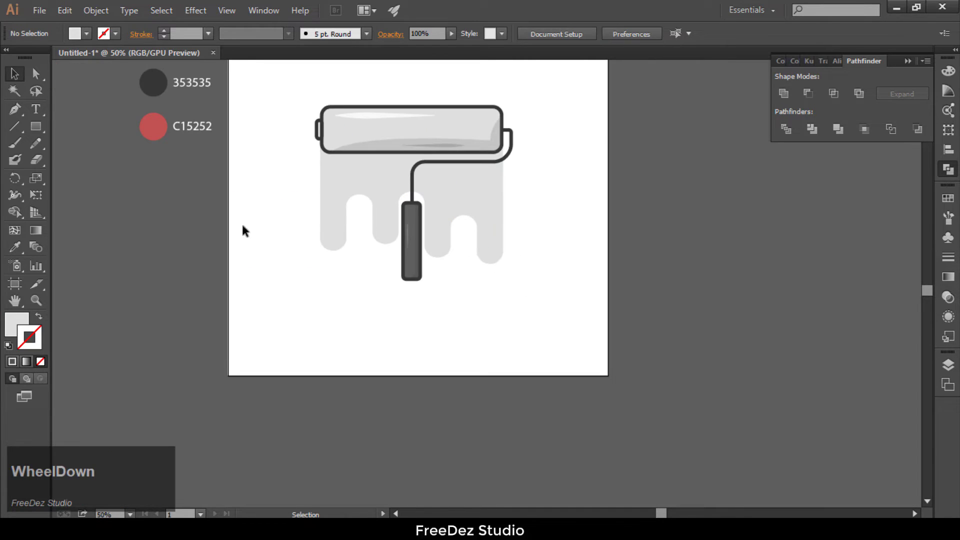
{"action": "scroll", "coordinate": [346, 293], "scroll_direction": "down", "scroll_amount": 1}
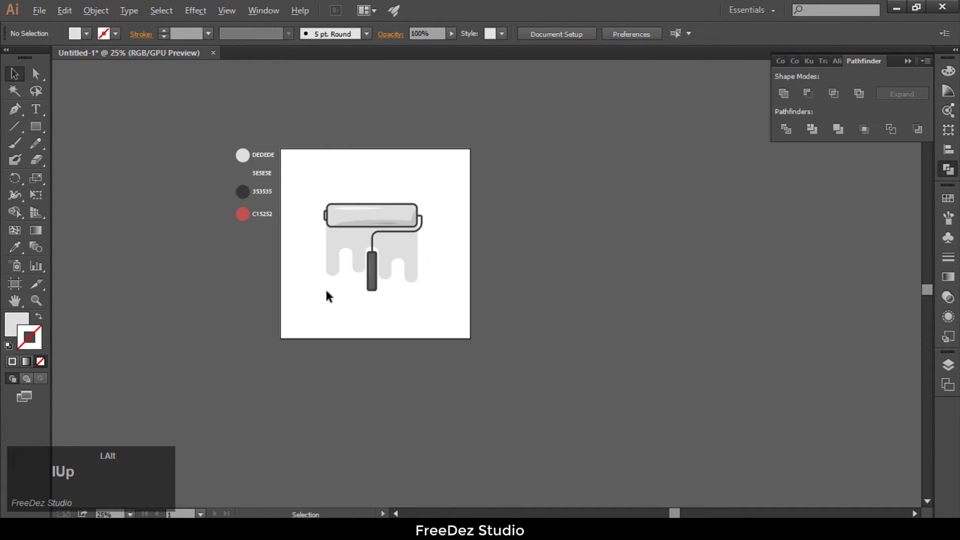
{"action": "scroll", "coordinate": [330, 288], "scroll_direction": "up", "scroll_amount": 2}
{"action": "left_click", "coordinate": [36, 127]}
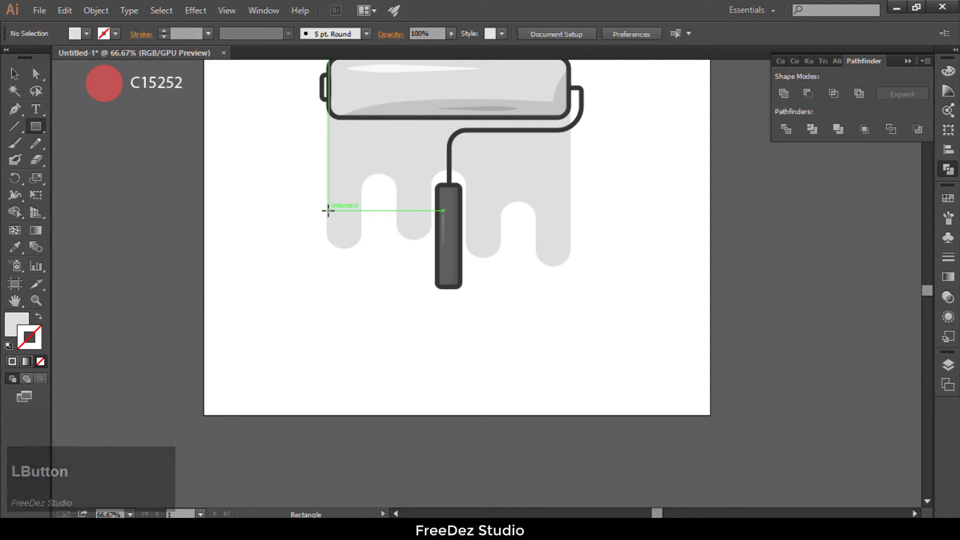
{"action": "scroll", "coordinate": [328, 209], "scroll_direction": "up", "scroll_amount": 2}
{"action": "left_click_drag", "start_coordinate": [324, 209], "coordinate": [402, 363]}
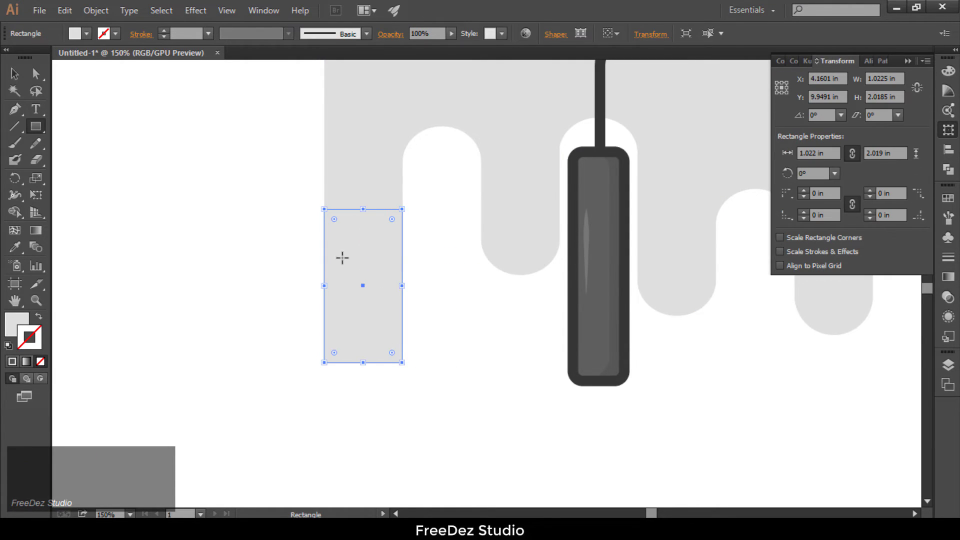
Step: Move the rectangle just below the first drip and round its corners fully to 0.51 in
{"action": "scroll", "coordinate": [343, 262], "scroll_direction": "down", "scroll_amount": 1}
{"action": "left_click", "coordinate": [15, 74]}
{"action": "scroll", "coordinate": [275, 135], "scroll_direction": "down", "scroll_amount": 2}
{"action": "left_click_drag", "start_coordinate": [329, 191], "coordinate": [172, 242]}
{"action": "left_click", "coordinate": [151, 208]}
Step: Copy the rounded drop below the last drip and shorten the copy into a circle
{"action": "left_click_drag", "start_coordinate": [317, 238], "coordinate": [524, 244]}
{"action": "scroll", "coordinate": [525, 249], "scroll_direction": "up", "scroll_amount": 2}
{"action": "key", "text": "ctrl+z"}
{"action": "left_click_drag", "start_coordinate": [80, 236], "coordinate": [546, 252]}
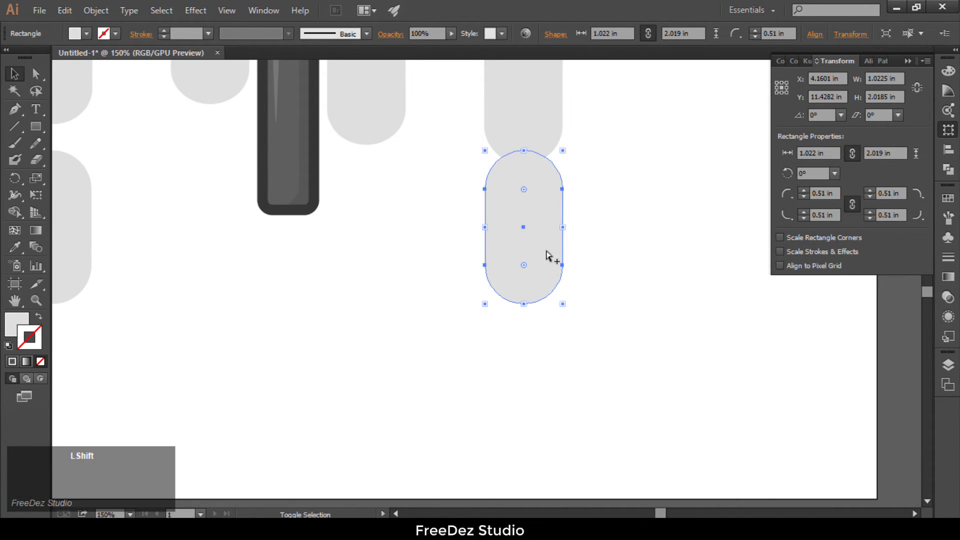
{"action": "left_click_drag", "start_coordinate": [524, 303], "coordinate": [537, 208]}
{"action": "left_click", "coordinate": [601, 242]}
Step: Select the roller, drips and both loose drops and group them
{"action": "scroll", "coordinate": [498, 252], "scroll_direction": "down", "scroll_amount": 4}
{"action": "scroll", "coordinate": [500, 260], "scroll_direction": "up", "scroll_amount": 4}
{"action": "left_click", "coordinate": [627, 254]}
{"action": "scroll", "coordinate": [572, 283], "scroll_direction": "down", "scroll_amount": 3}
{"action": "scroll", "coordinate": [378, 243], "scroll_direction": "down", "scroll_amount": 2}
{"action": "scroll", "coordinate": [472, 183], "scroll_direction": "up", "scroll_amount": 1}
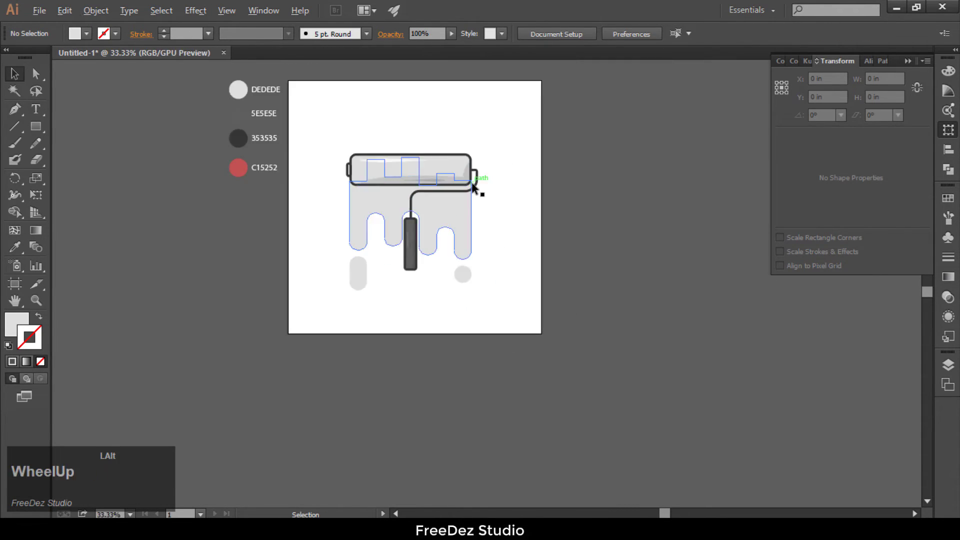
{"action": "left_click_drag", "start_coordinate": [514, 306], "coordinate": [338, 140]}
{"action": "key", "text": "ctrl"}
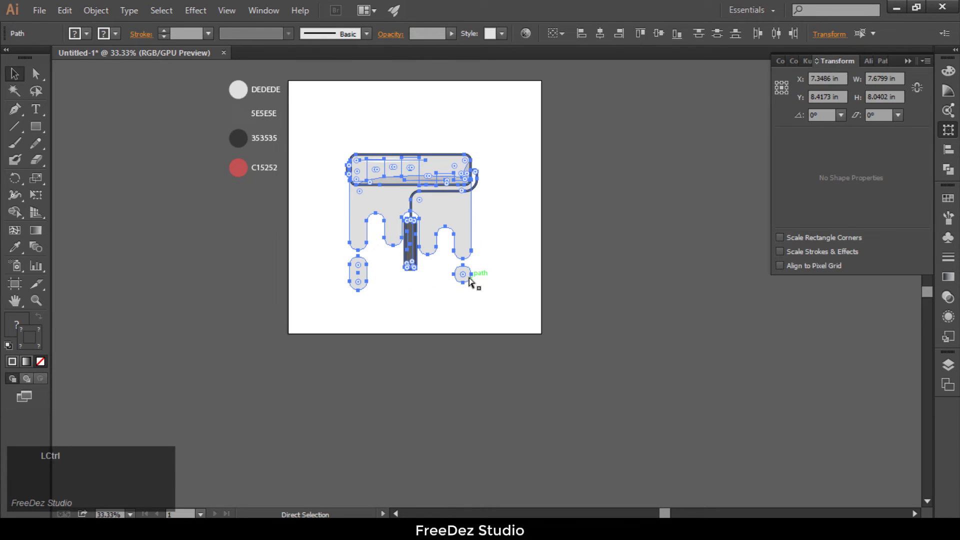
{"action": "left_click", "coordinate": [95, 14]}
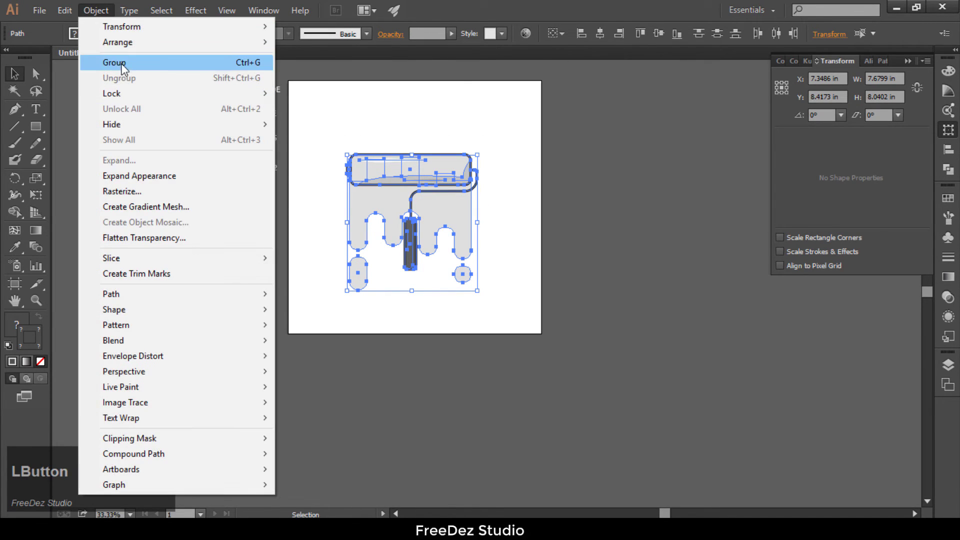
{"action": "left_click", "coordinate": [141, 63]}
Step: Draw a 15 by 15 in background square covering the artboard and fill it with the palette red C15252
{"action": "left_click", "coordinate": [36, 126]}
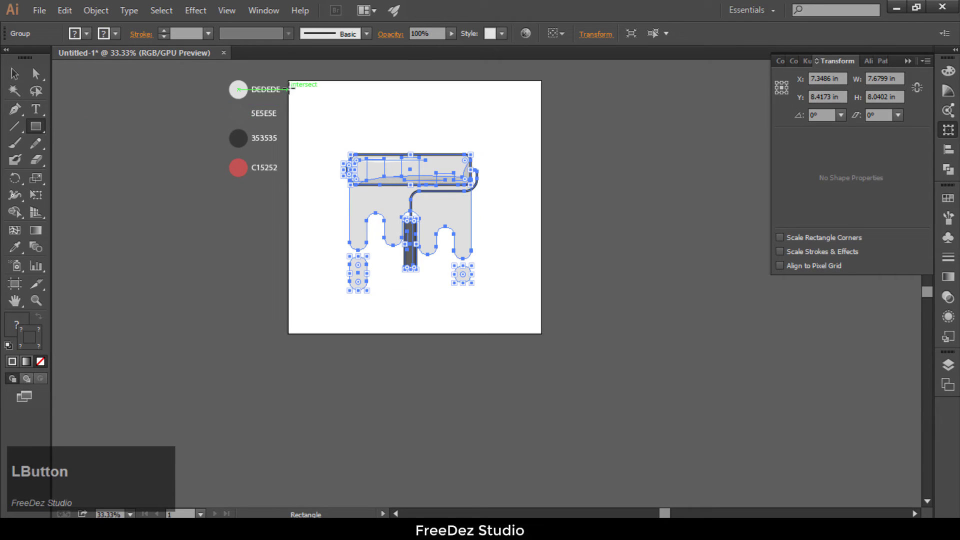
{"action": "mouse_move", "coordinate": [287, 80]}
{"action": "left_mouse_down"}
{"action": "mouse_move", "coordinate": [403, 232]}
{"action": "mouse_move", "coordinate": [542, 334]}
{"action": "left_mouse_up"}
{"action": "left_click", "coordinate": [14, 247]}
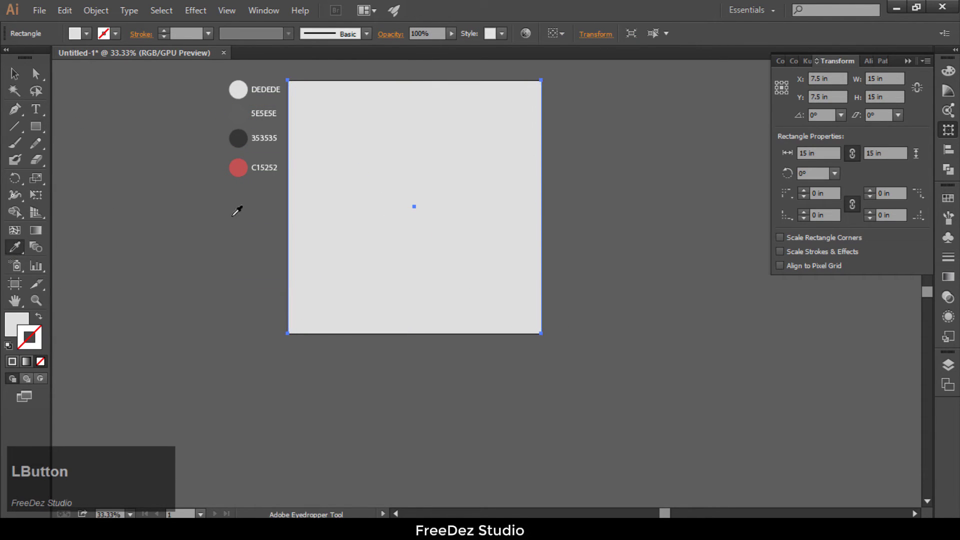
{"action": "left_click", "coordinate": [238, 167]}
Step: Send the red background square behind all the artwork
{"action": "left_click", "coordinate": [15, 73]}
{"action": "right_click", "coordinate": [298, 292]}
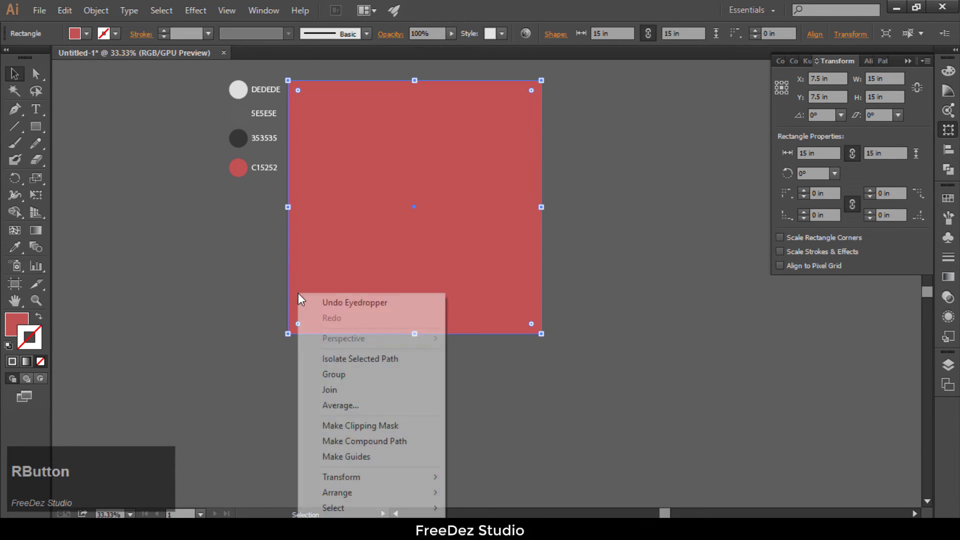
{"action": "mouse_move", "coordinate": [411, 490]}
{"action": "left_click", "coordinate": [602, 477]}
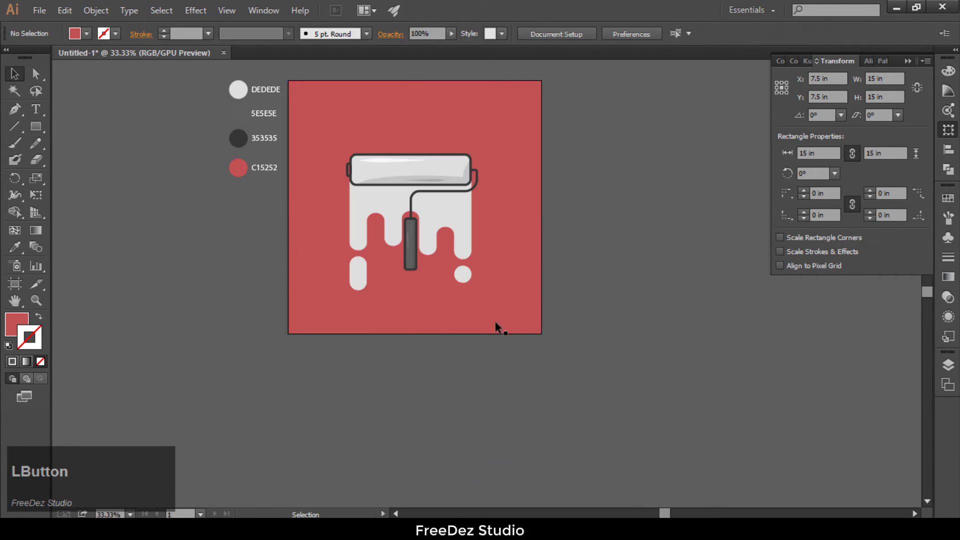
Step: Ungroup the paint roller artwork
{"action": "scroll", "coordinate": [401, 244], "scroll_direction": "up", "scroll_amount": 1}
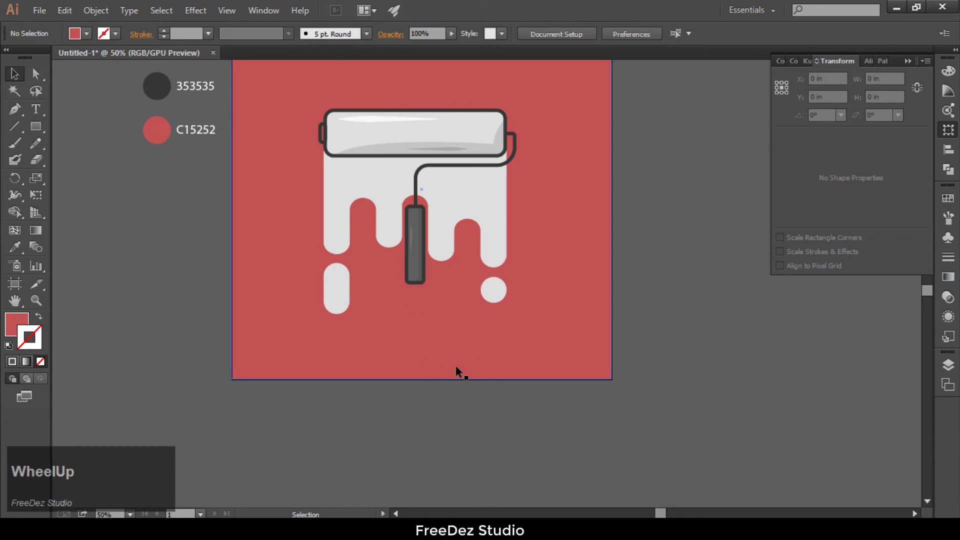
{"action": "scroll", "coordinate": [479, 173], "scroll_direction": "up", "scroll_amount": 1}
{"action": "key", "text": "ctrl+a"}
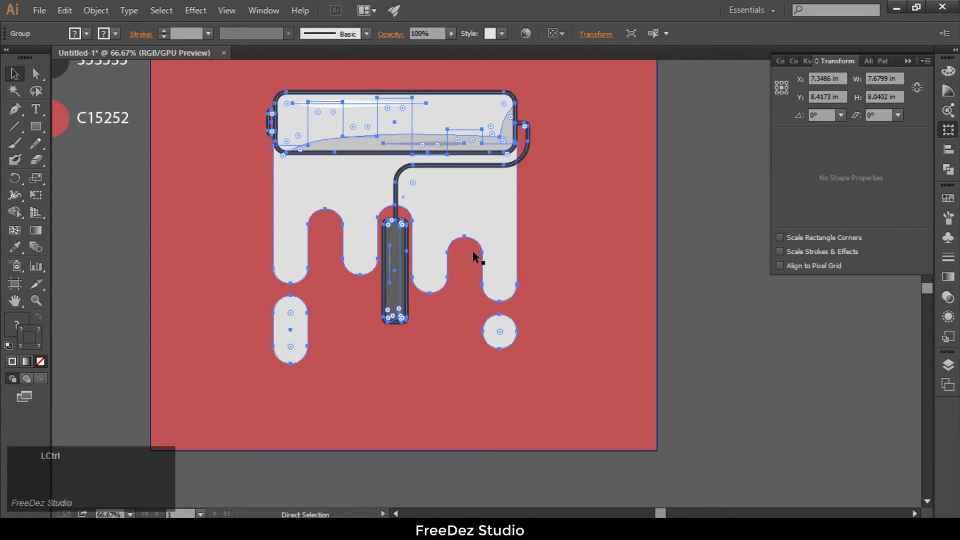
{"action": "left_click", "coordinate": [96, 10]}
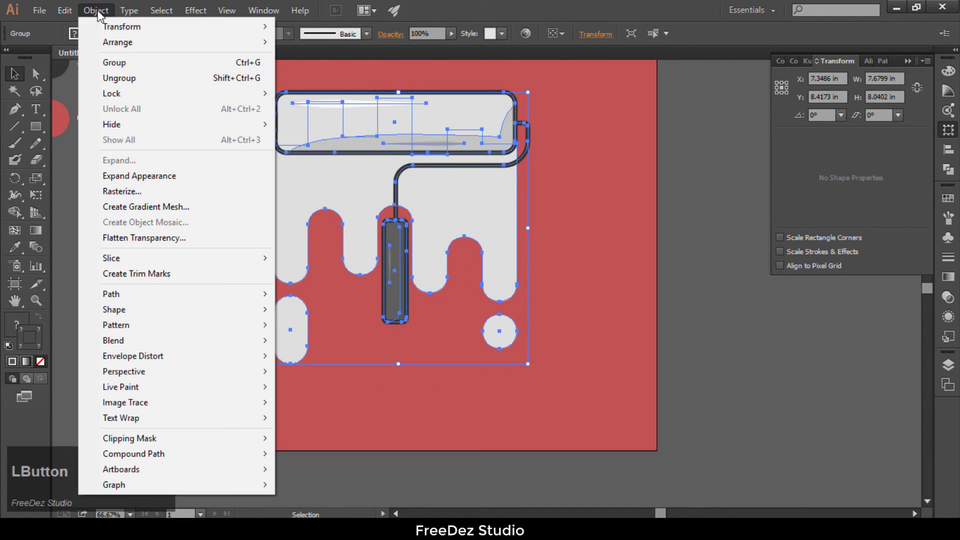
{"action": "left_click", "coordinate": [118, 78]}
{"action": "left_click", "coordinate": [688, 290]}
Step: Select the roller body, the wire frame and the handle, without their shadows and highlights, and group them
{"action": "left_click", "coordinate": [488, 223]}
{"action": "left_click", "coordinate": [722, 174]}
{"action": "left_click", "coordinate": [514, 113]}
{"action": "scroll", "coordinate": [557, 167], "scroll_direction": "up", "scroll_amount": 1}
{"action": "scroll", "coordinate": [528, 155], "scroll_direction": "up", "scroll_amount": 1}
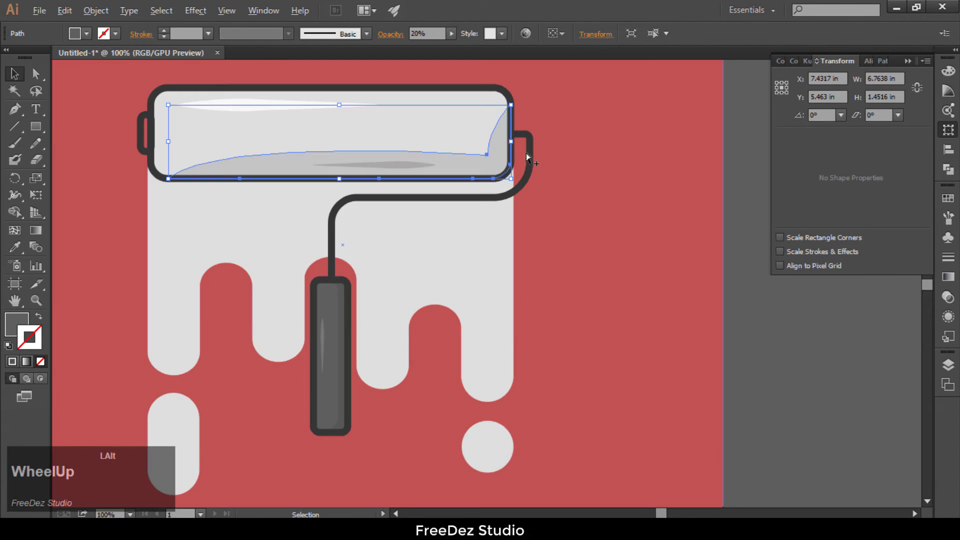
{"action": "left_click", "coordinate": [532, 159]}
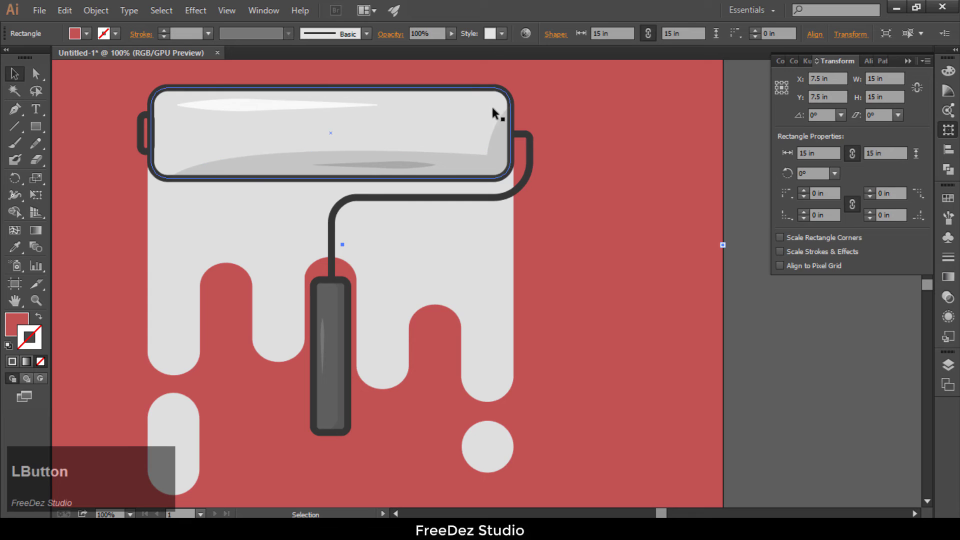
{"action": "left_click", "coordinate": [506, 101]}
{"action": "left_click", "coordinate": [515, 193], "text": "shift"}
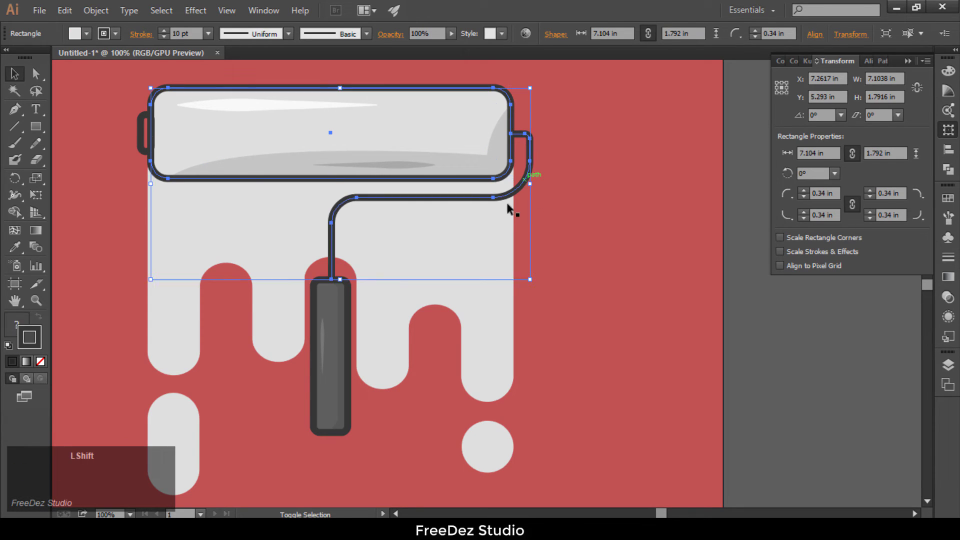
{"action": "left_click", "coordinate": [349, 353], "text": "shift"}
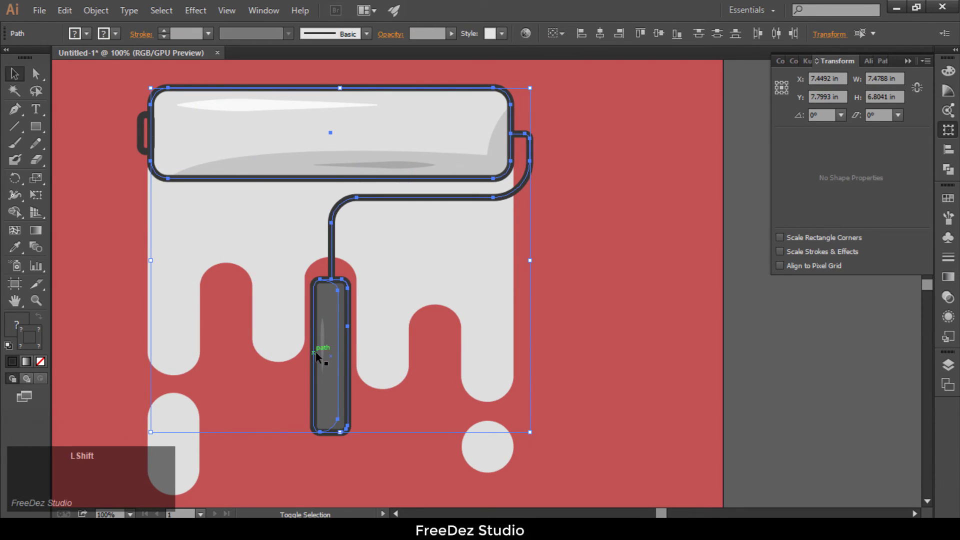
{"action": "left_click", "coordinate": [349, 354], "text": "shift"}
{"action": "left_click", "coordinate": [313, 363], "text": "shift"}
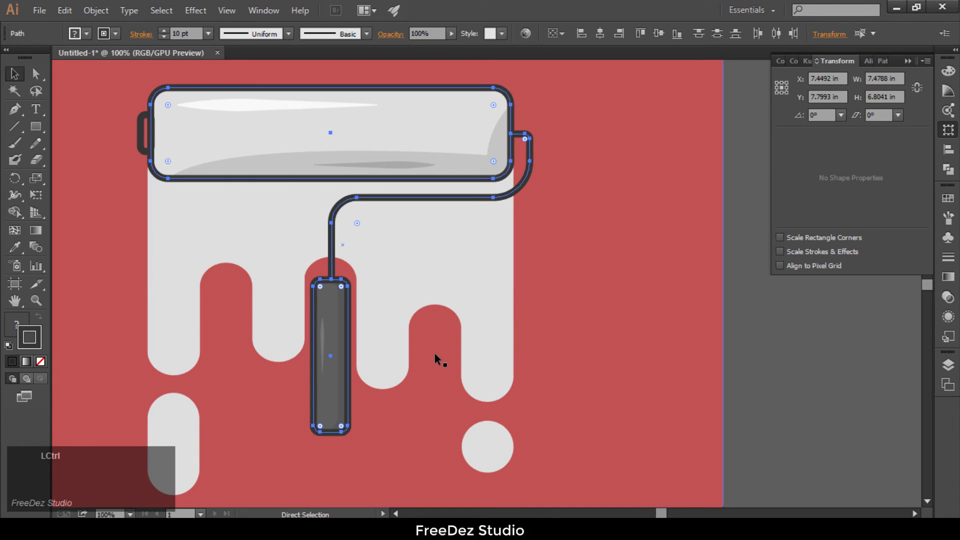
{"action": "key", "text": "ctrl+g"}
Step: Paste a copy of the roller group in place and offset it about 0.33 in to the right and 0.17 in down
{"action": "left_click", "coordinate": [88, 12]}
{"action": "left_click", "coordinate": [85, 78]}
{"action": "left_click", "coordinate": [64, 12]}
{"action": "left_click", "coordinate": [91, 140]}
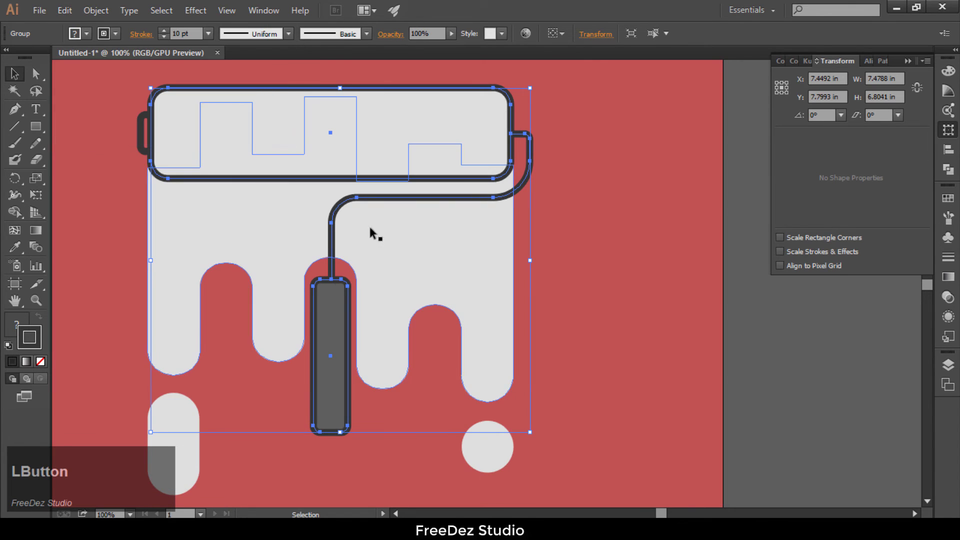
{"action": "left_click_drag", "start_coordinate": [456, 197], "coordinate": [467, 200]}
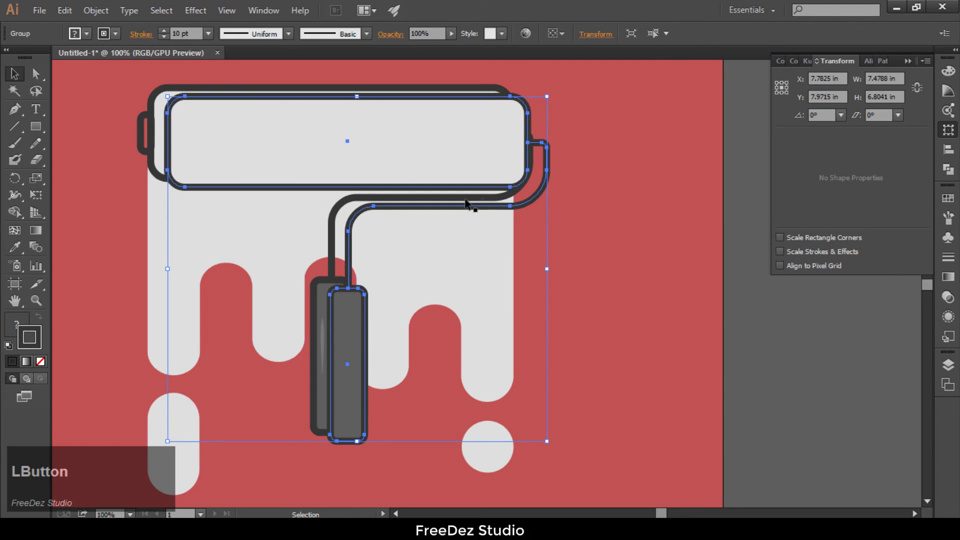
Step: Arrange the offset copy behind the original roller but in front of the paint drips
{"action": "right_click", "coordinate": [537, 190]}
{"action": "mouse_move", "coordinate": [643, 304]}
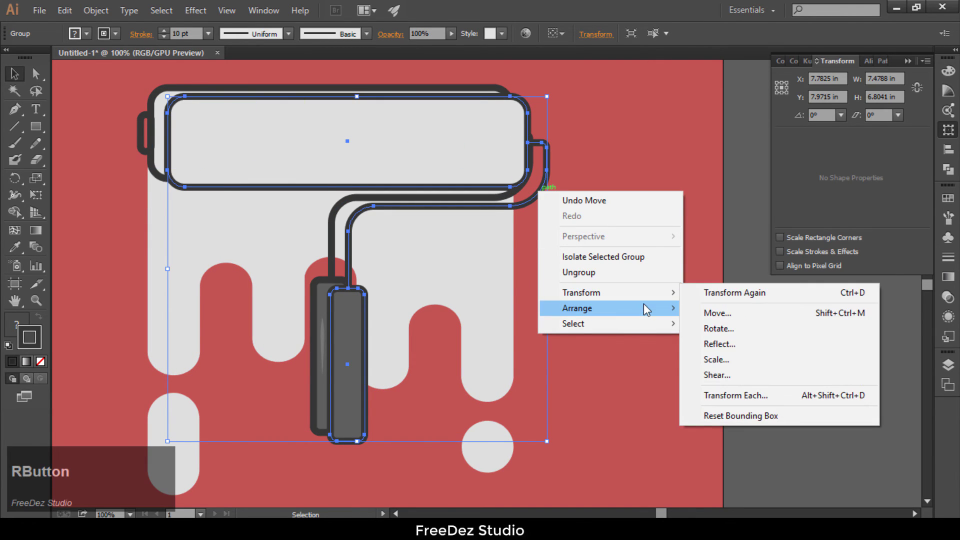
{"action": "left_click", "coordinate": [719, 326]}
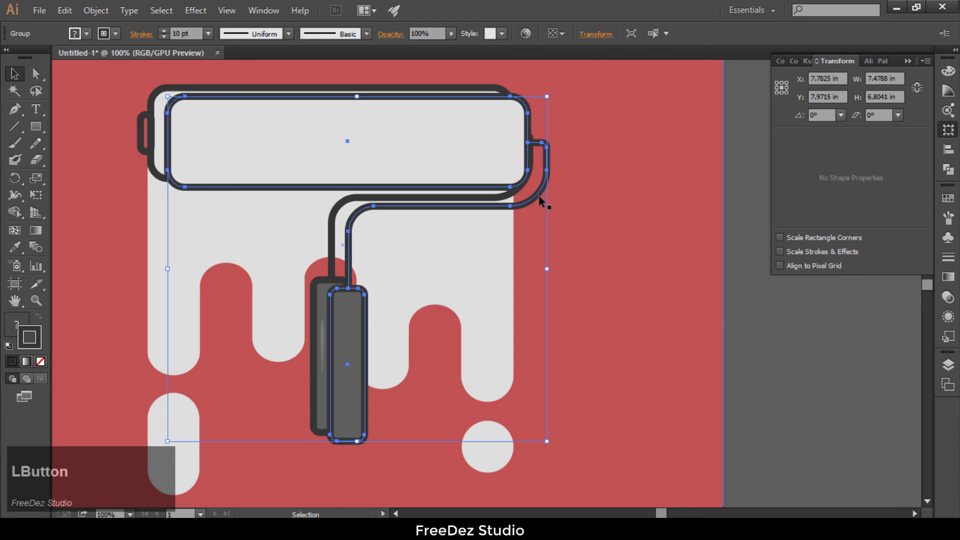
{"action": "key", "text": "ctrl"}
{"action": "key", "text": "ctrl+bracketleft"}
{"action": "key", "text": "ctrl+bracketleft"}
{"action": "key", "text": "ctrl+bracketleft"}
{"action": "key", "text": "ctrl+bracketleft"}
{"action": "key", "text": "ctrl+bracketleft"}
{"action": "key", "text": "ctrl+bracketleft"}
{"action": "key", "text": "ctrl+bracketleft"}
{"action": "key", "text": "ctrl+bracketleft"}
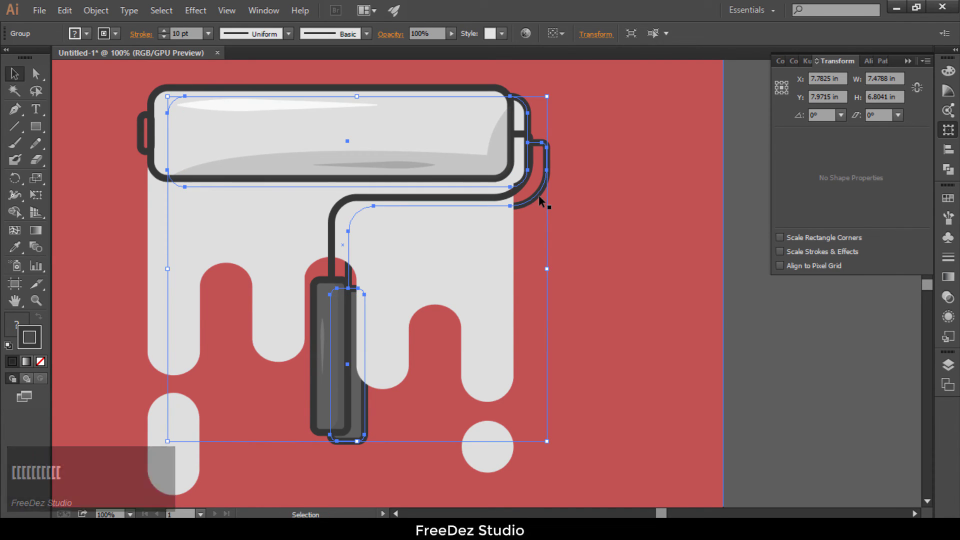
{"action": "key", "text": "ctrl+bracketright"}
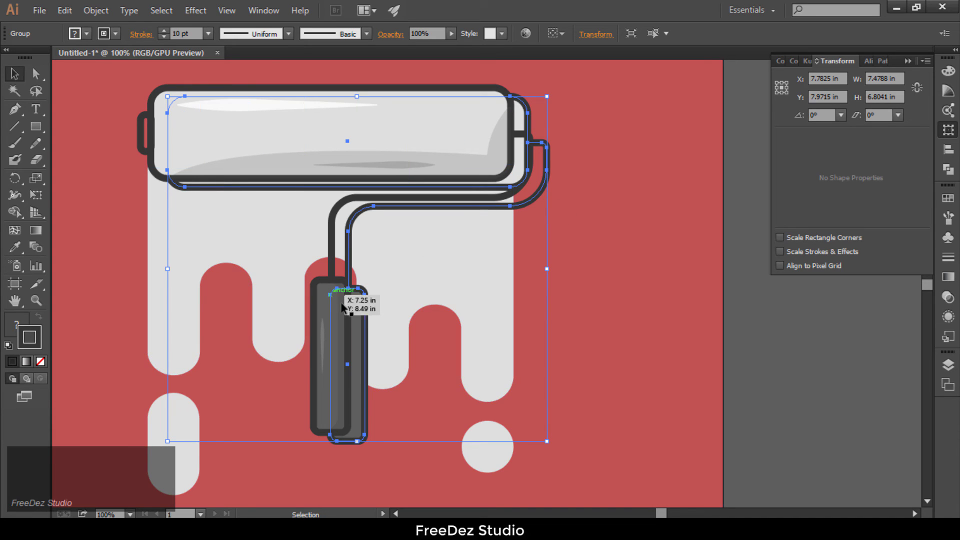
Step: Fill the offset roller copy with a solid dark gray
{"action": "double_click", "coordinate": [29, 338]}
{"action": "left_click_drag", "start_coordinate": [542, 260], "coordinate": [436, 359]}
{"action": "left_click", "coordinate": [778, 221]}
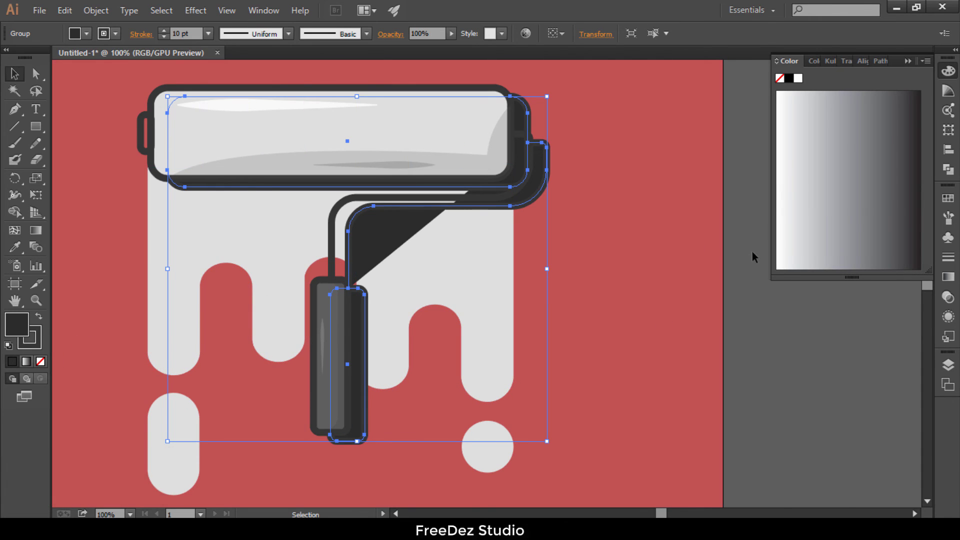
Step: Ungroup the dark offset roller copy and remove the fill from its wire frame, keeping only the stroke
{"action": "left_click", "coordinate": [755, 290]}
{"action": "left_click", "coordinate": [395, 226]}
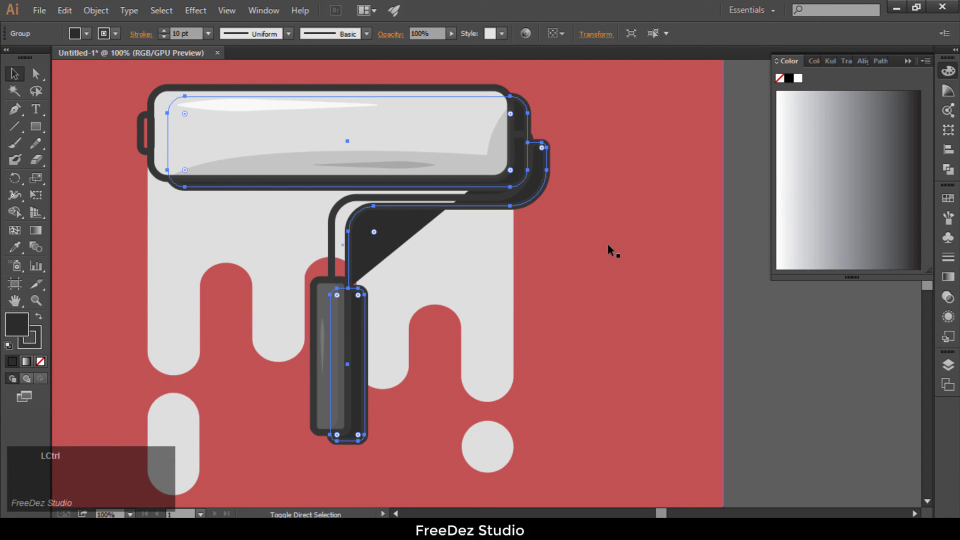
{"action": "left_click", "coordinate": [810, 326]}
{"action": "left_click", "coordinate": [415, 231]}
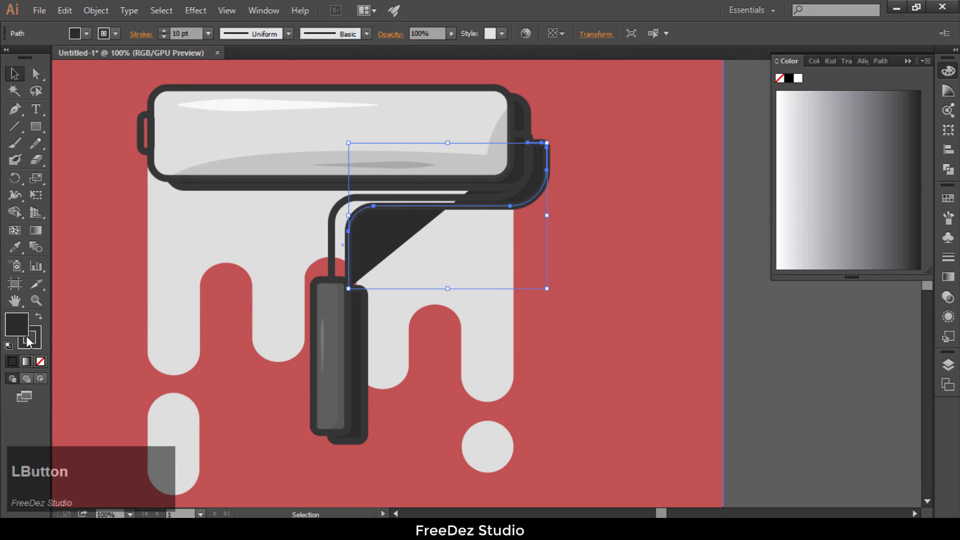
{"action": "left_click", "coordinate": [42, 362]}
{"action": "left_click", "coordinate": [788, 377]}
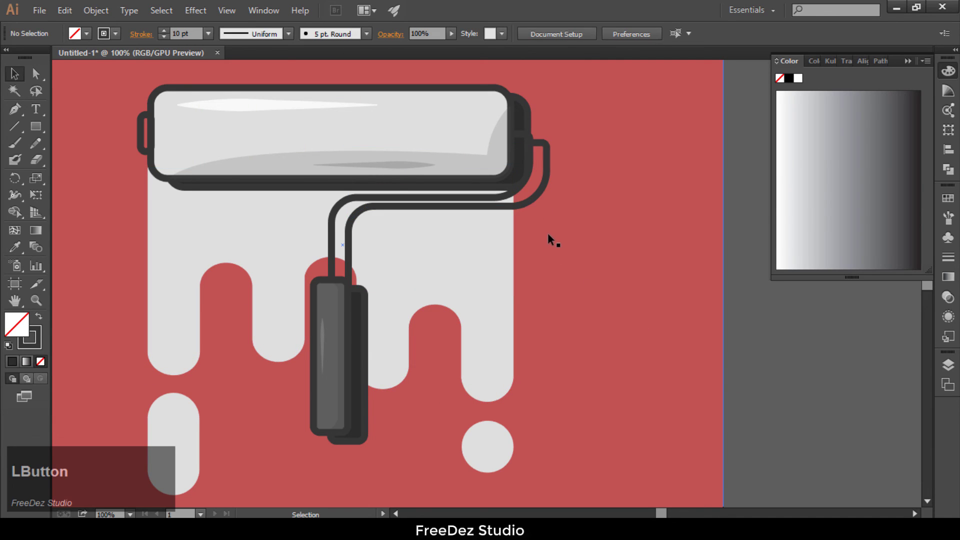
Step: Select the offset copy's wire frame, roller body and handle together and set their opacity to 50%
{"action": "left_click", "coordinate": [544, 185]}
{"action": "left_click", "coordinate": [543, 184]}
{"action": "left_click", "coordinate": [524, 138], "text": "shift"}
{"action": "left_click", "coordinate": [360, 437], "text": "shift"}
{"action": "left_click", "coordinate": [948, 297]}
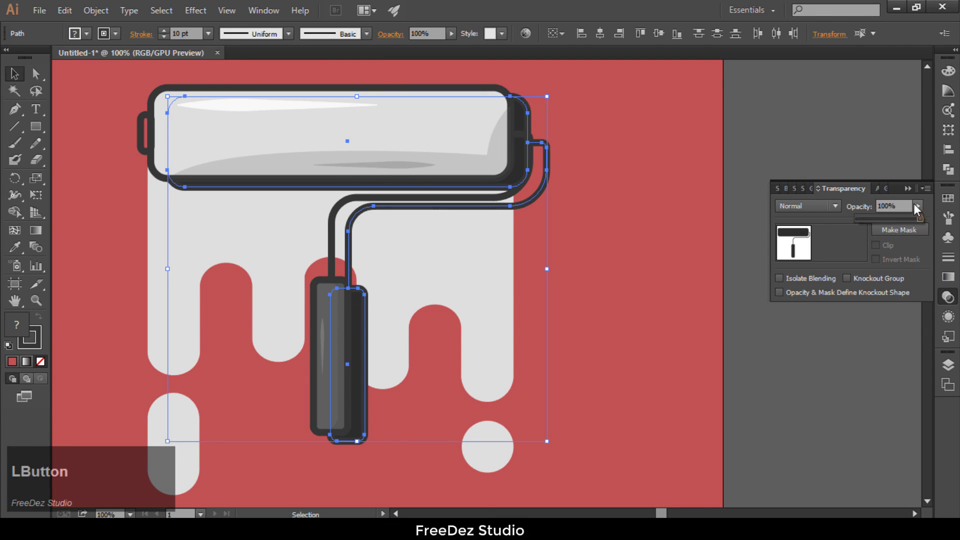
{"action": "type", "text": "50"}
{"action": "key", "text": "Return"}
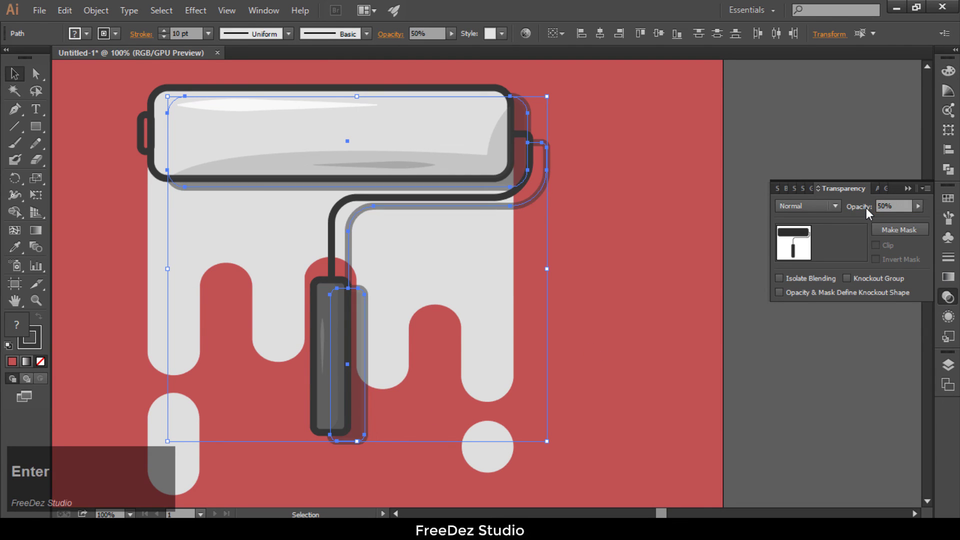
Step: Reduce the opacity of the selected shadow pieces to 40% and deselect them
{"action": "left_click", "coordinate": [861, 204]}
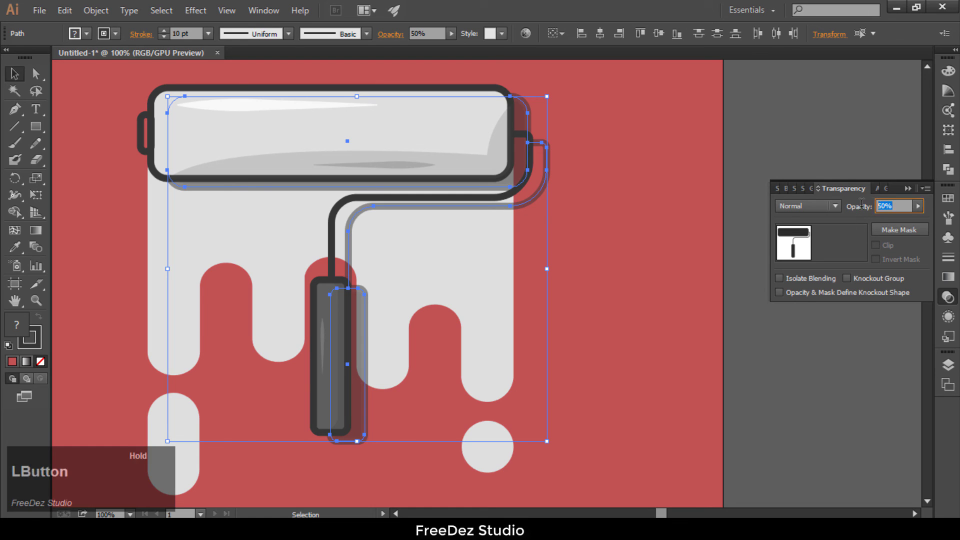
{"action": "type", "text": "40"}
{"action": "key", "text": "Return"}
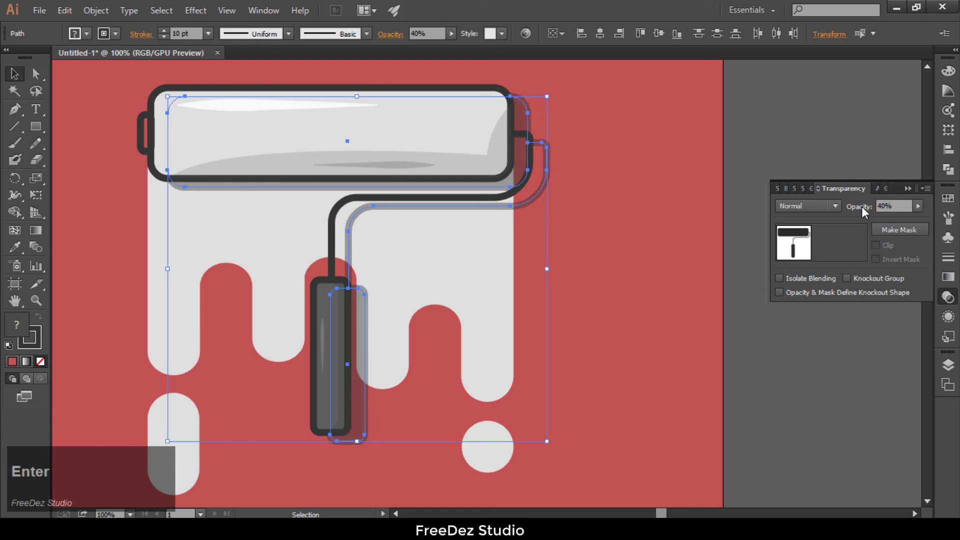
{"action": "left_click", "coordinate": [748, 133]}
{"action": "scroll", "coordinate": [532, 197], "scroll_direction": "down", "scroll_amount": 2}
{"action": "left_click", "coordinate": [470, 274]}
{"action": "scroll", "coordinate": [523, 203], "scroll_direction": "down", "scroll_amount": 1}
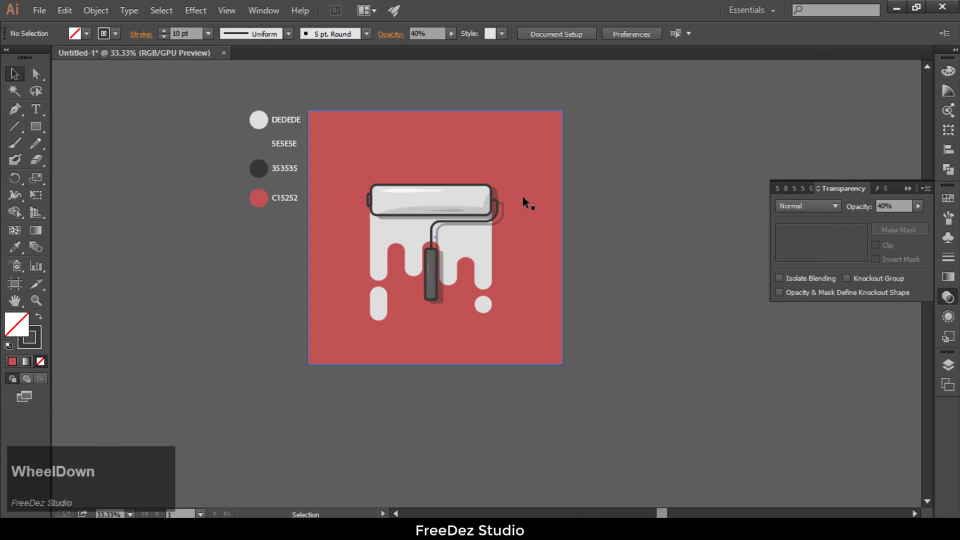
{"action": "scroll", "coordinate": [524, 211], "scroll_direction": "up", "scroll_amount": 1}
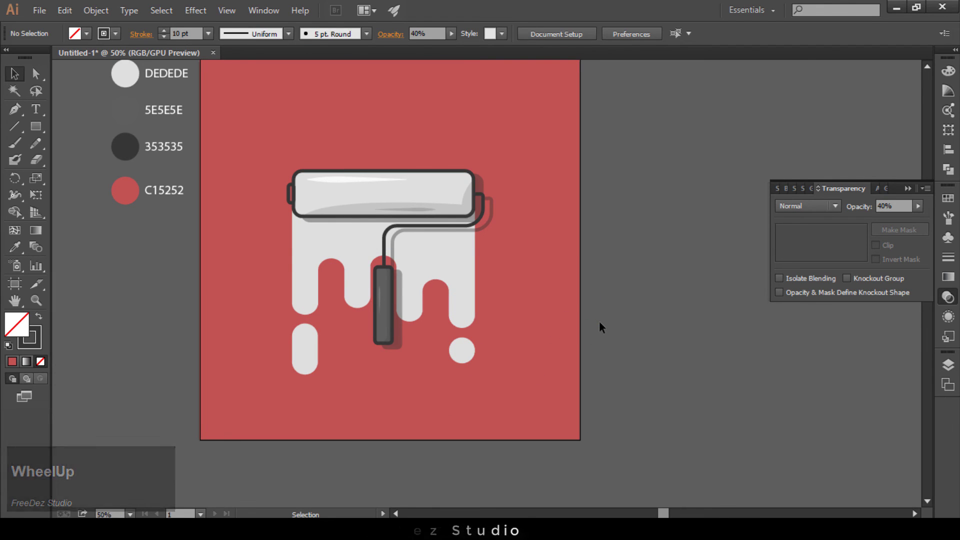